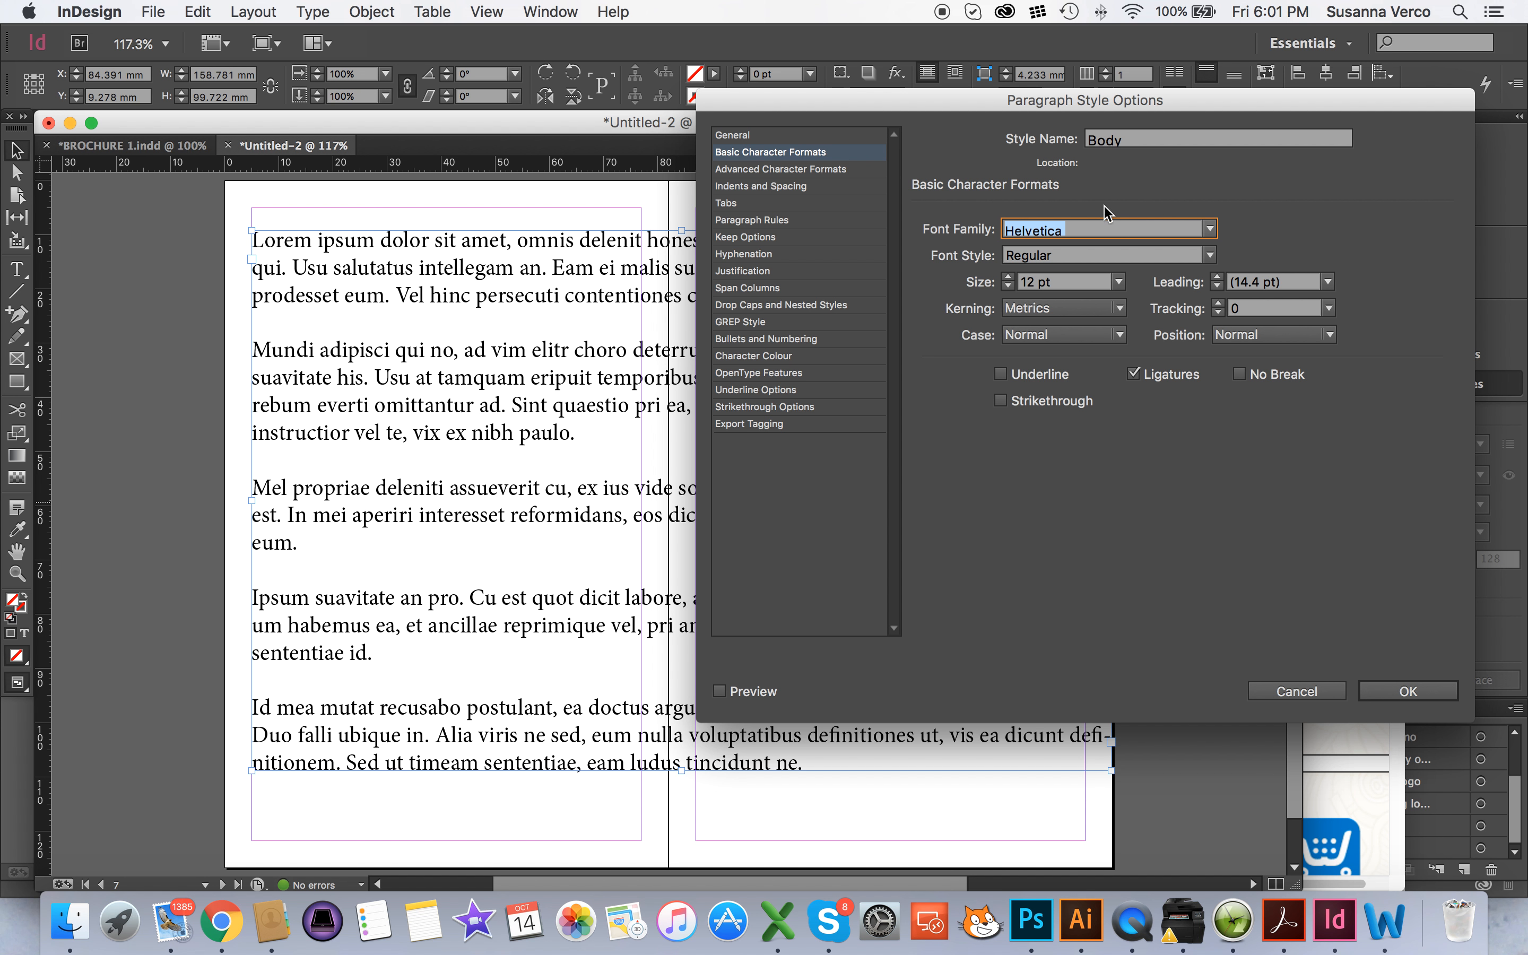
Keep Helvetica Regular as the Body paragraph style's font and set its size to 10 pt
left_click(1209, 229)
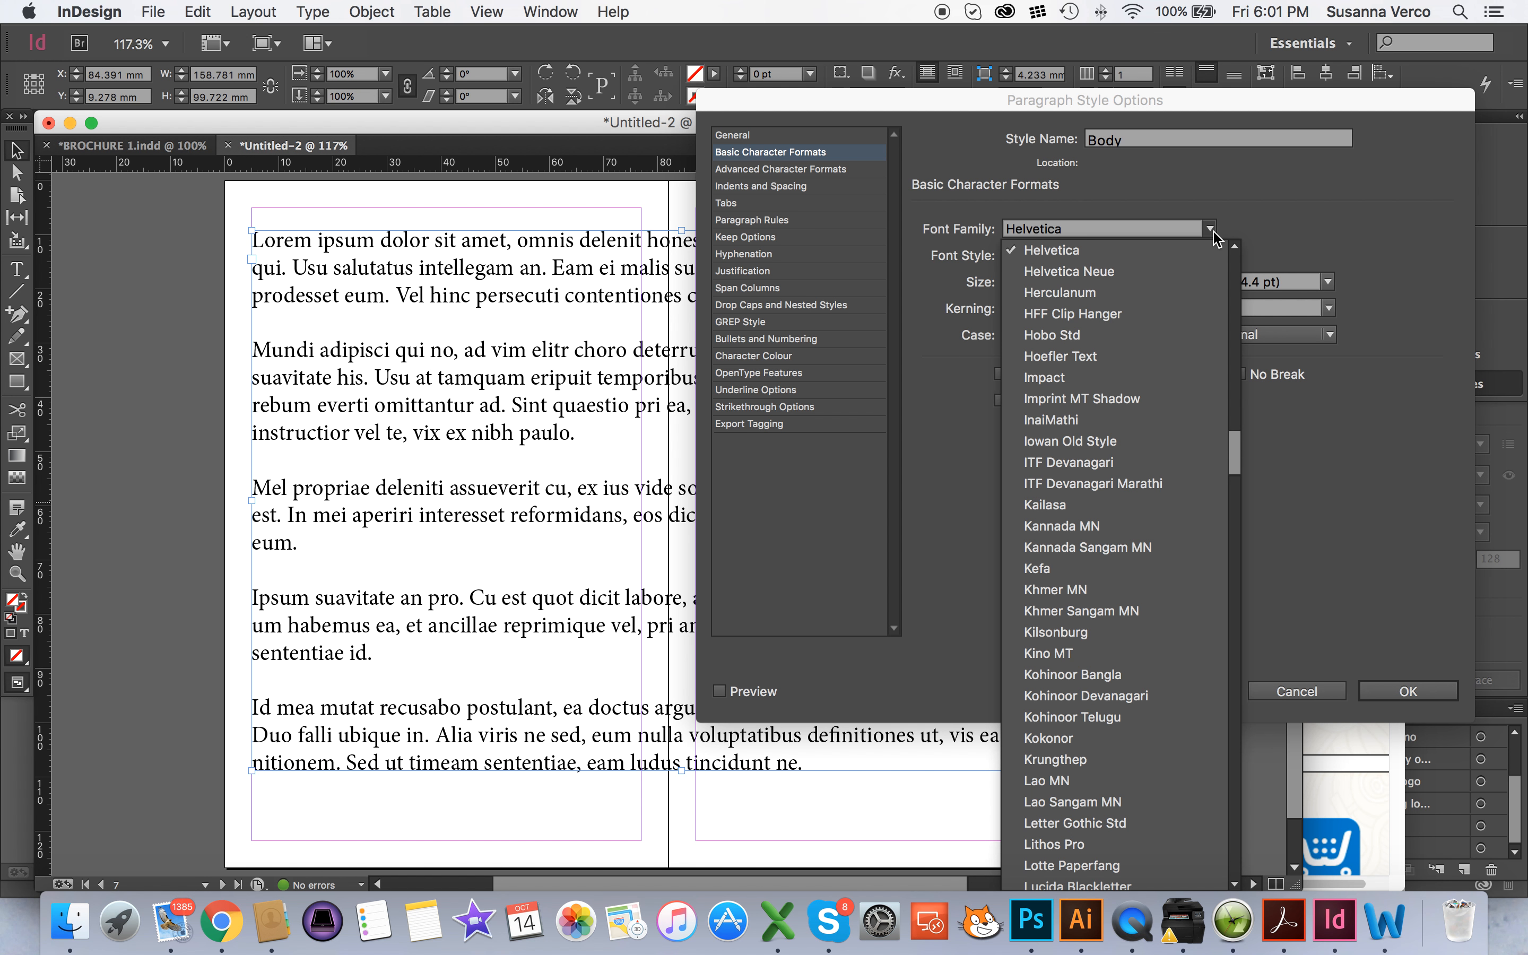
left_click(1210, 232)
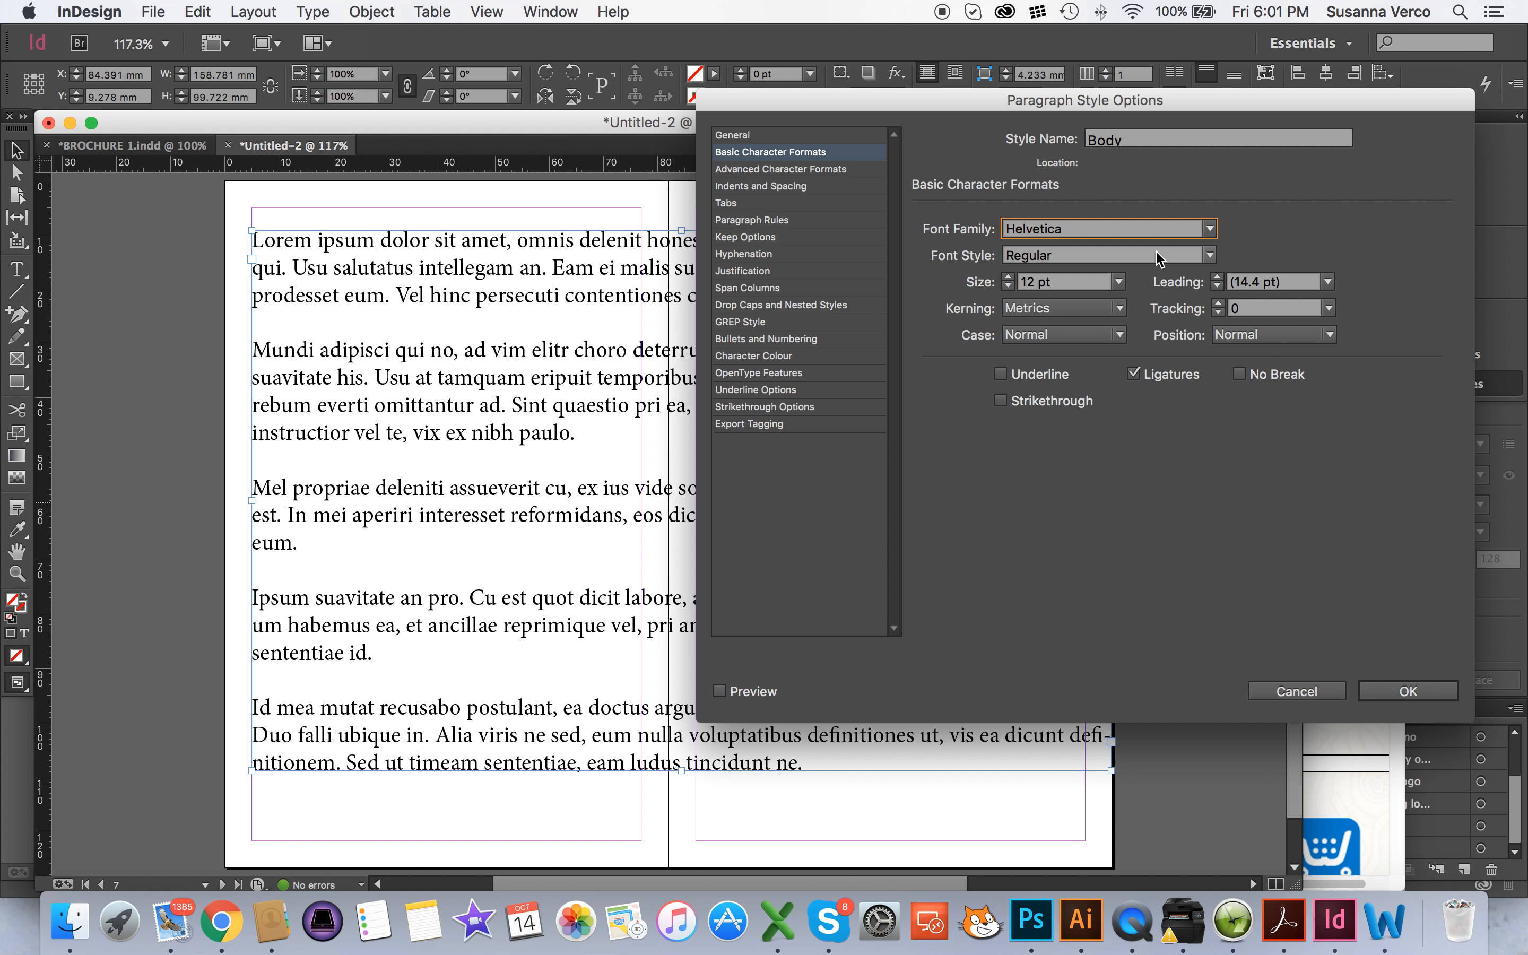
left_click(1009, 288)
left_click(1010, 288)
left_click(1010, 288)
left_click(1010, 288)
left_click(1008, 278)
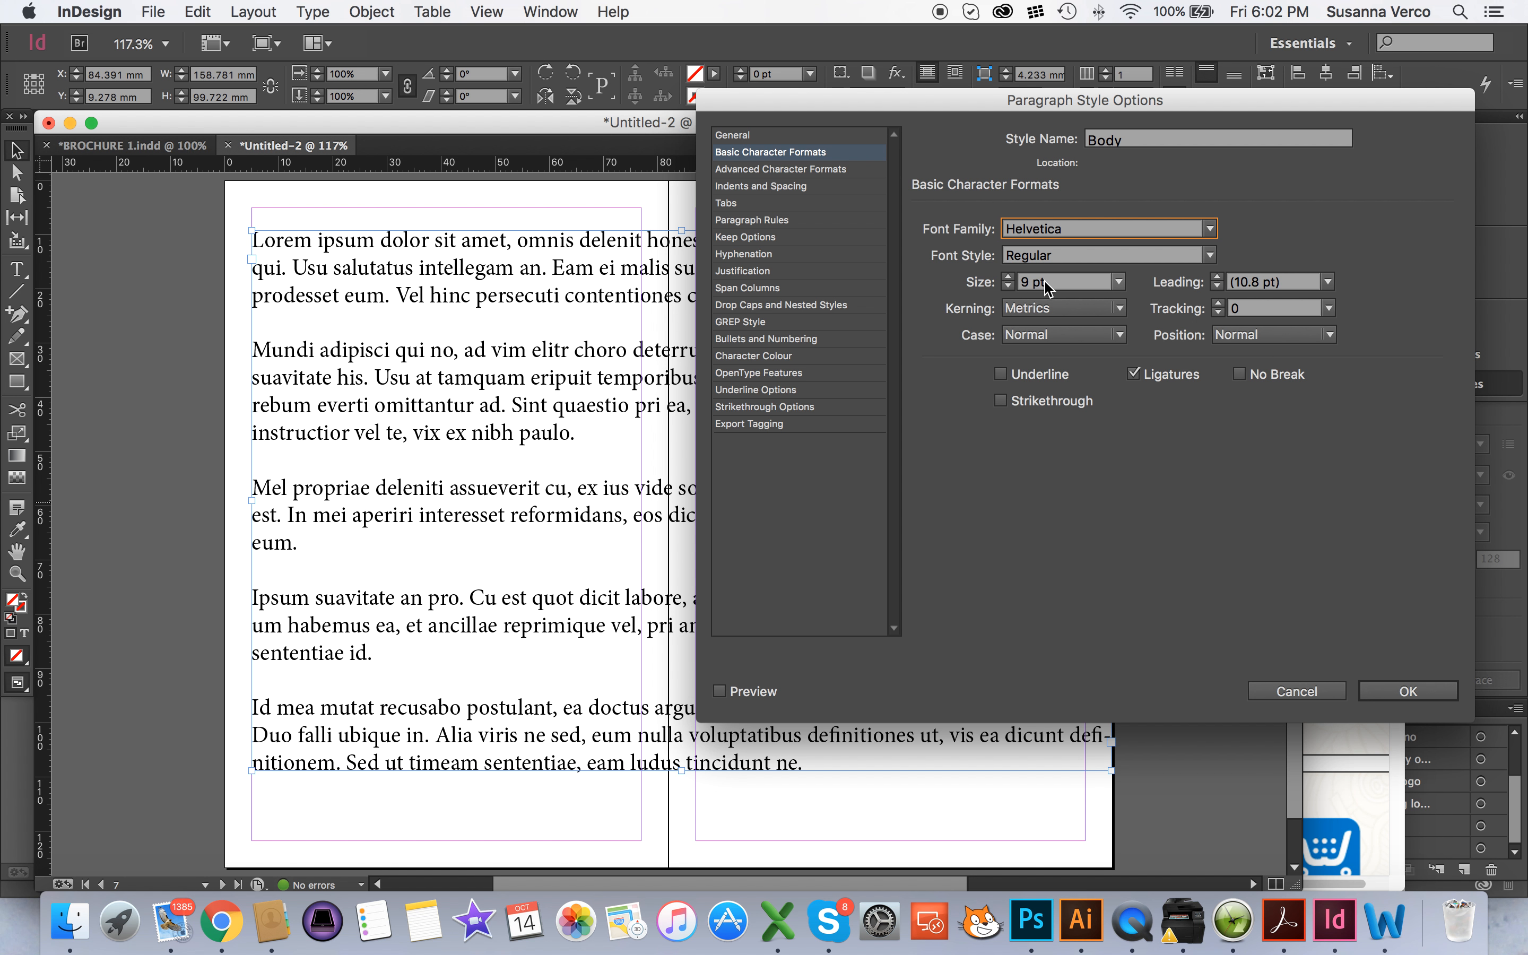
left_click(1010, 279)
Turn off hyphenation in the Body paragraph style and enable the live preview
left_click(776, 171)
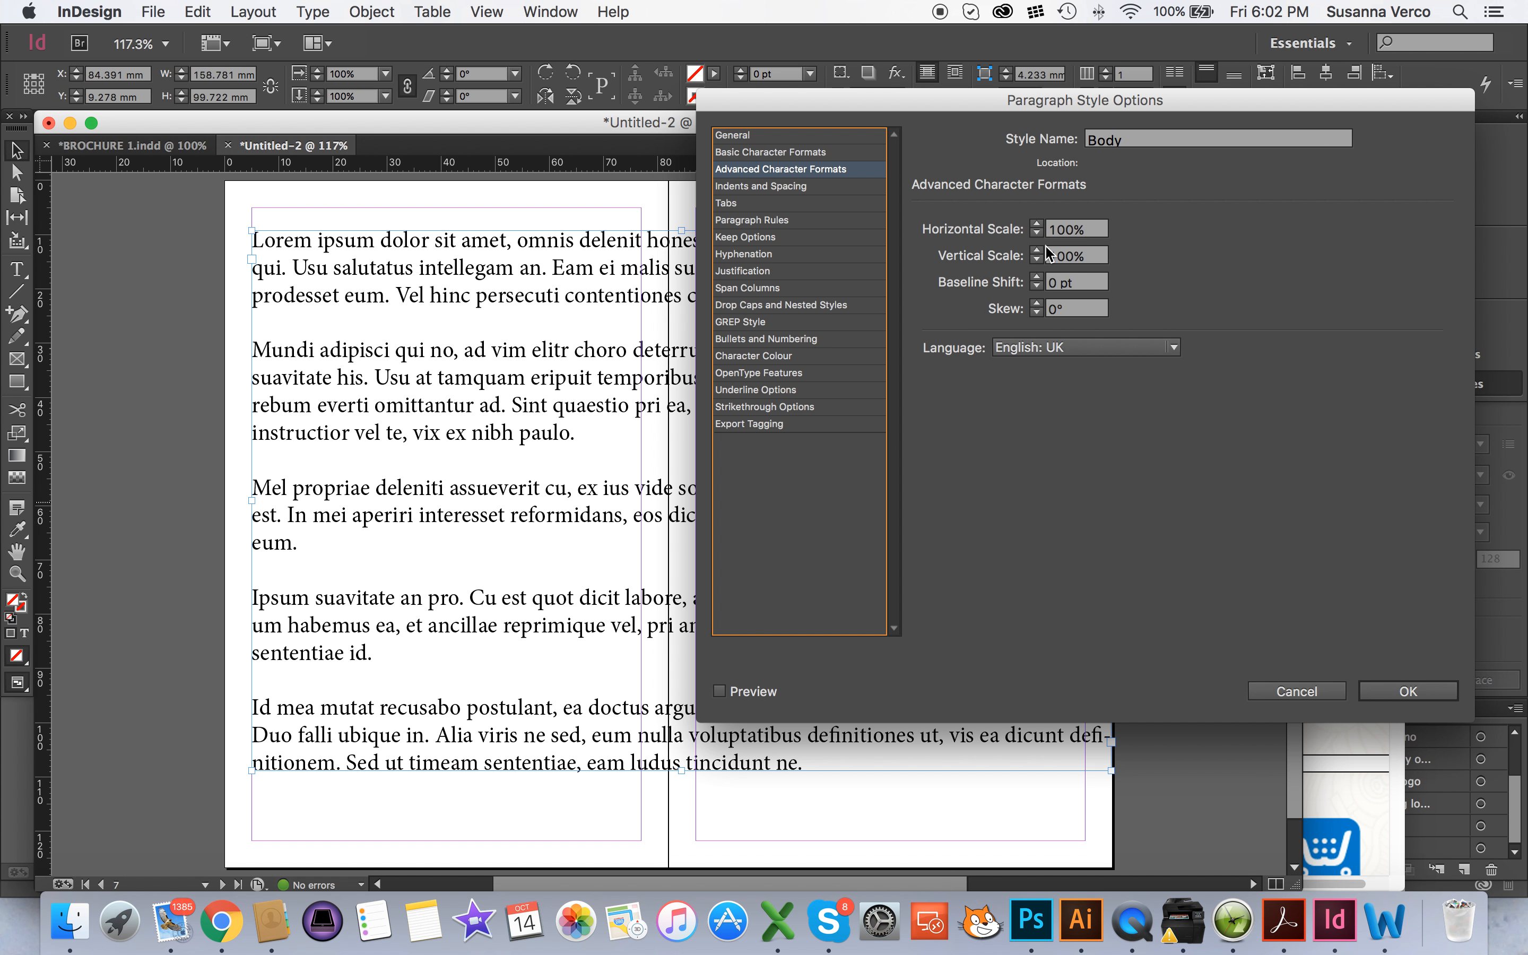
left_click(783, 188)
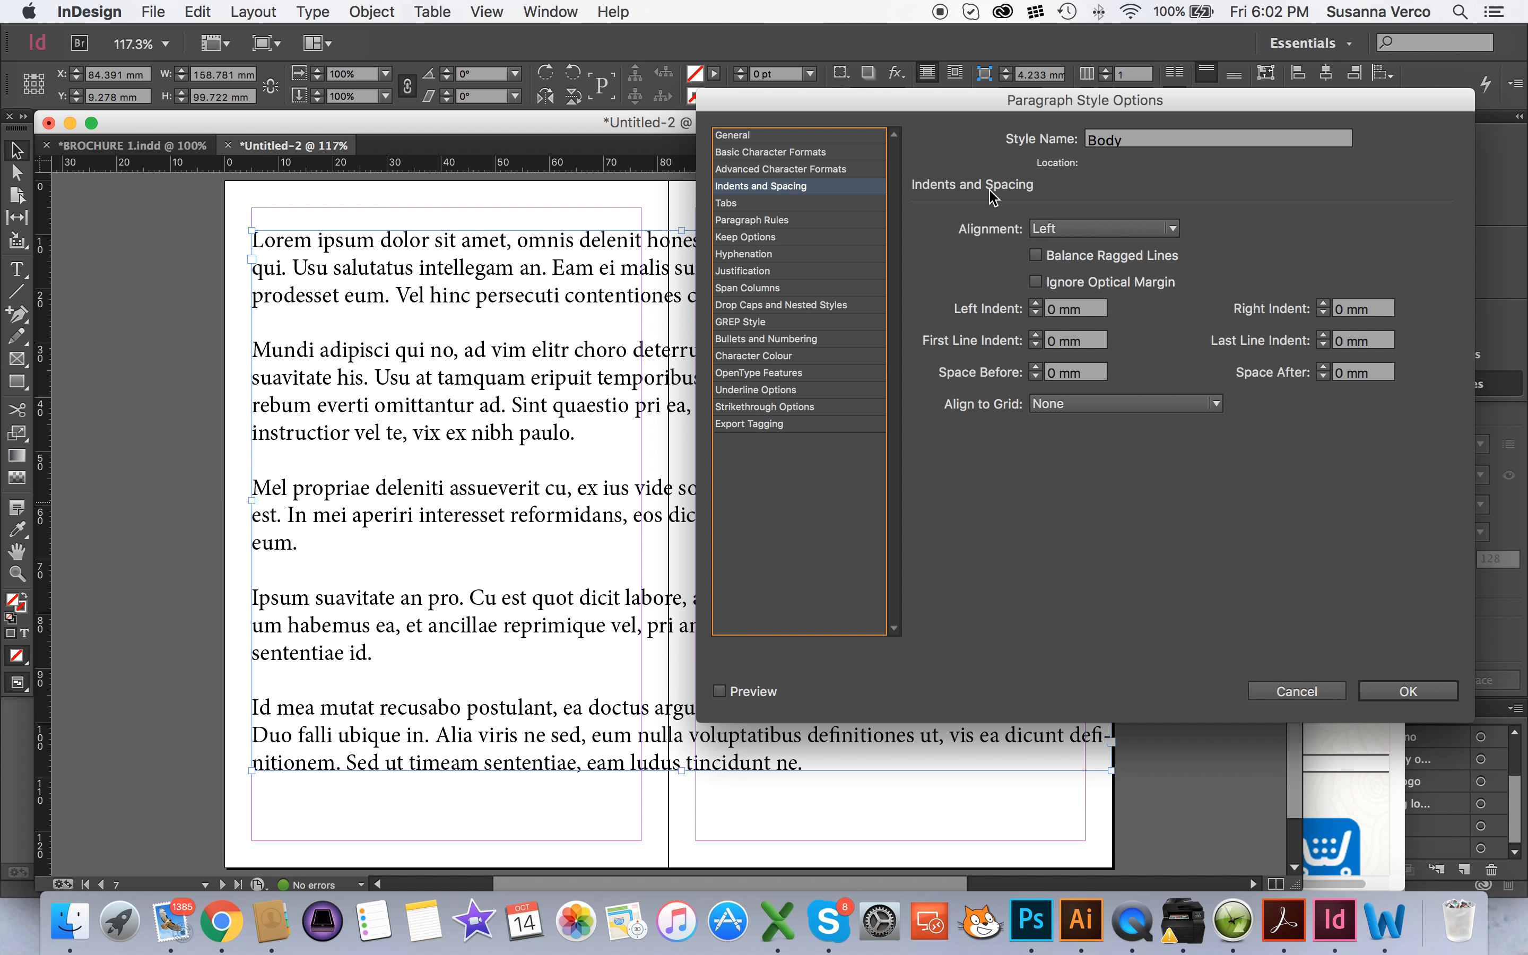
left_click(727, 204)
left_click(733, 221)
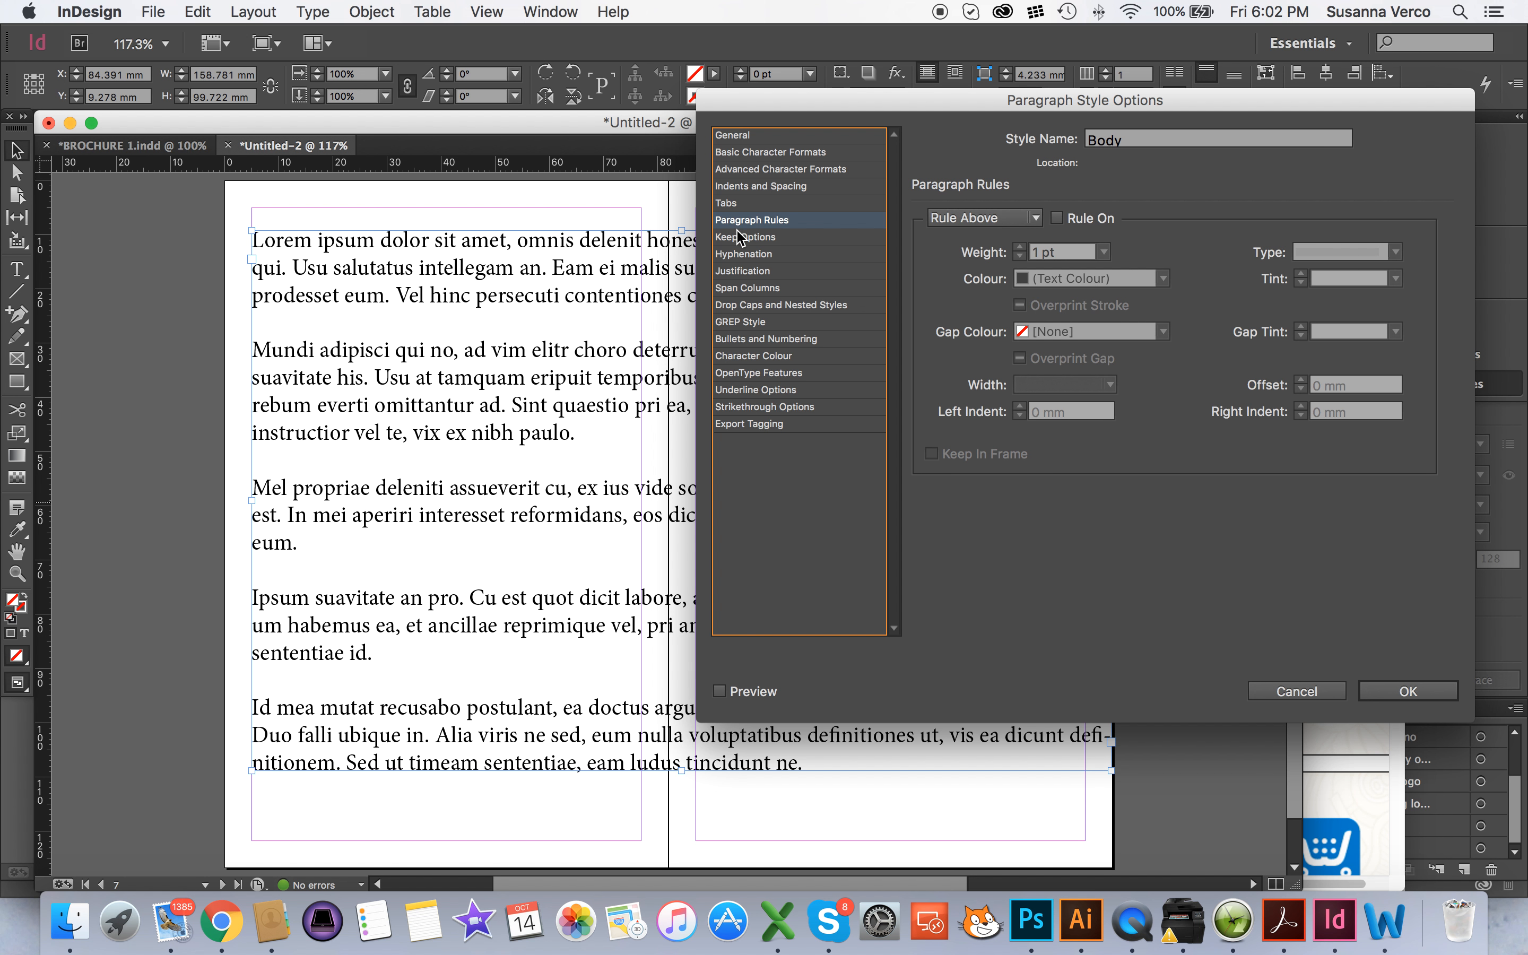
left_click(773, 255)
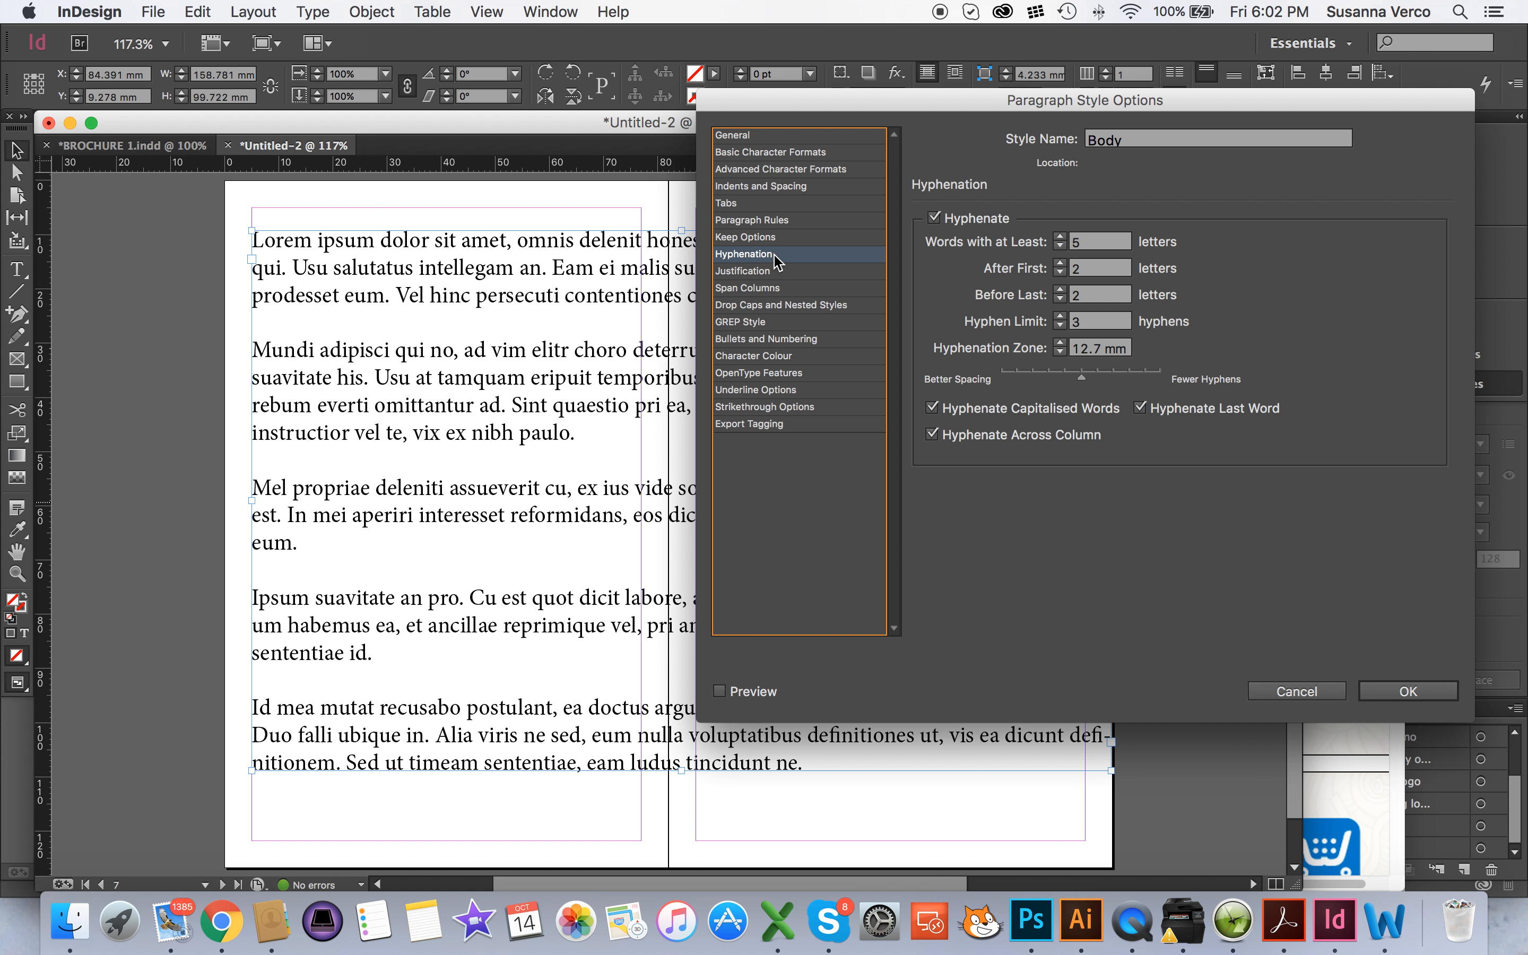
left_click(936, 219)
left_click(719, 690)
Compare the previewed text with hyphenation on and off, leave hyphenation off, and apply the Body style changes
left_click_drag(927, 106, 303, 197)
left_click(308, 305)
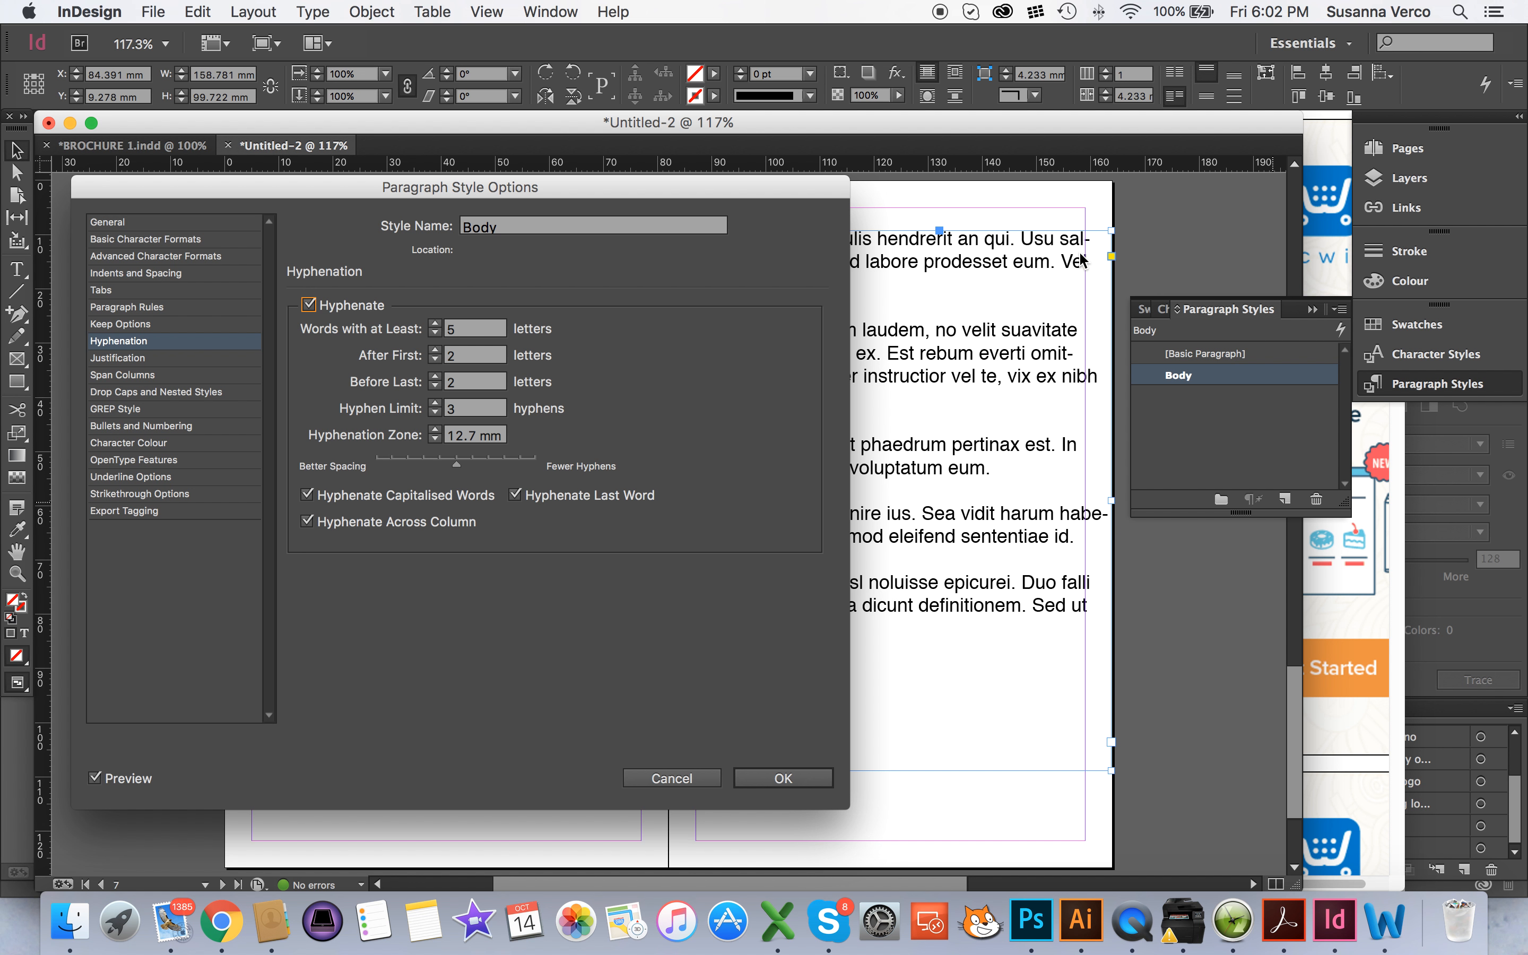
left_click(309, 305)
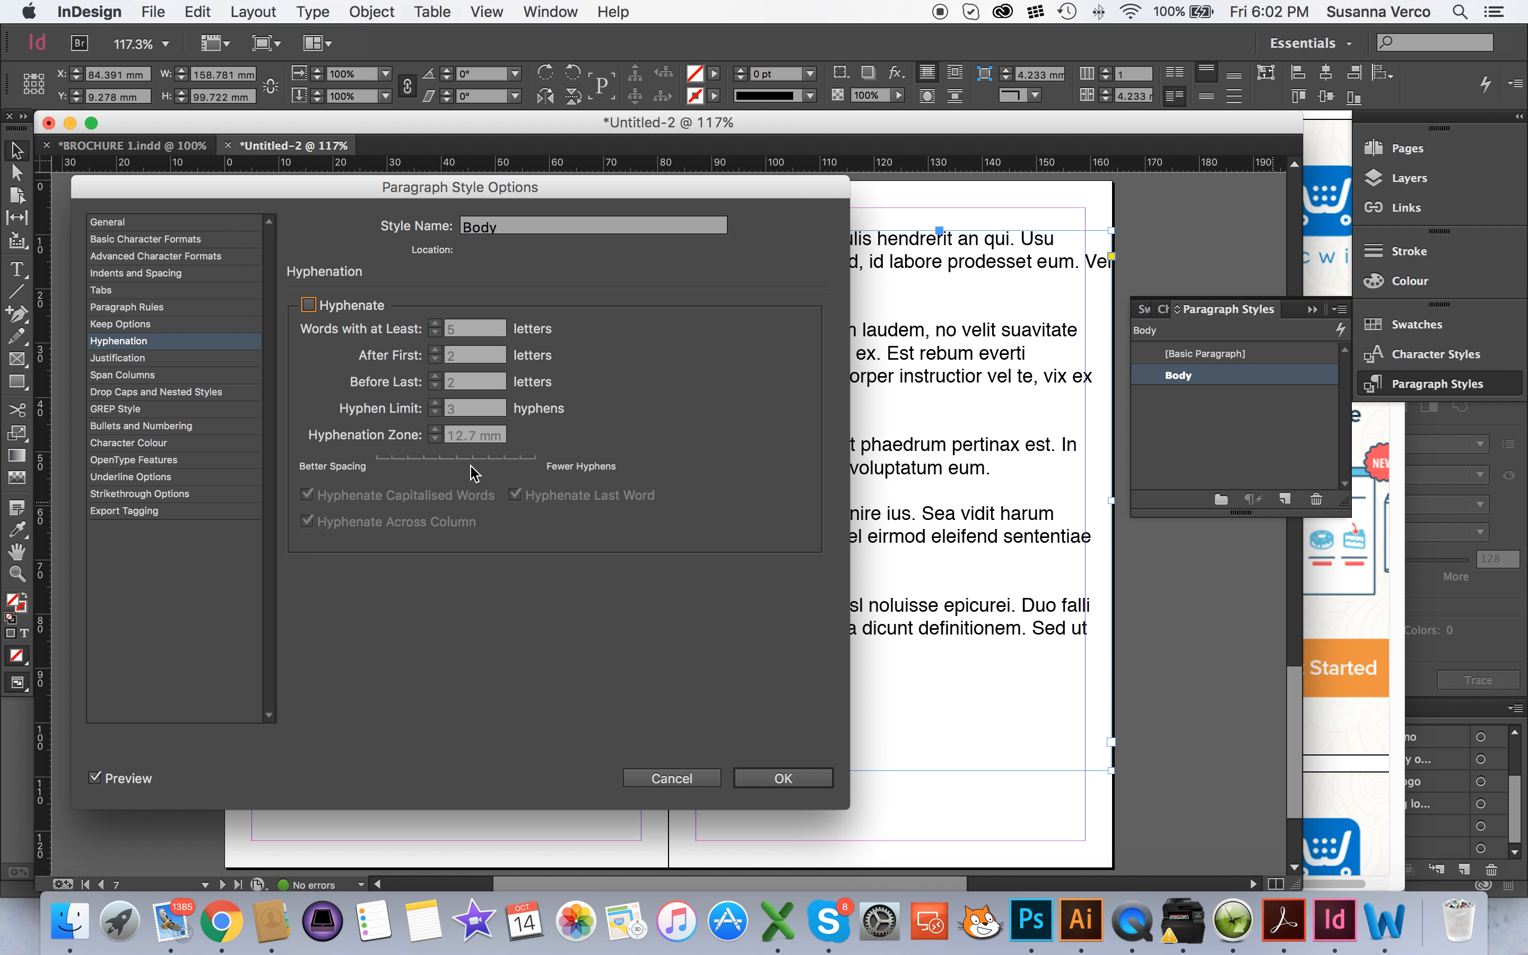
left_click(173, 358)
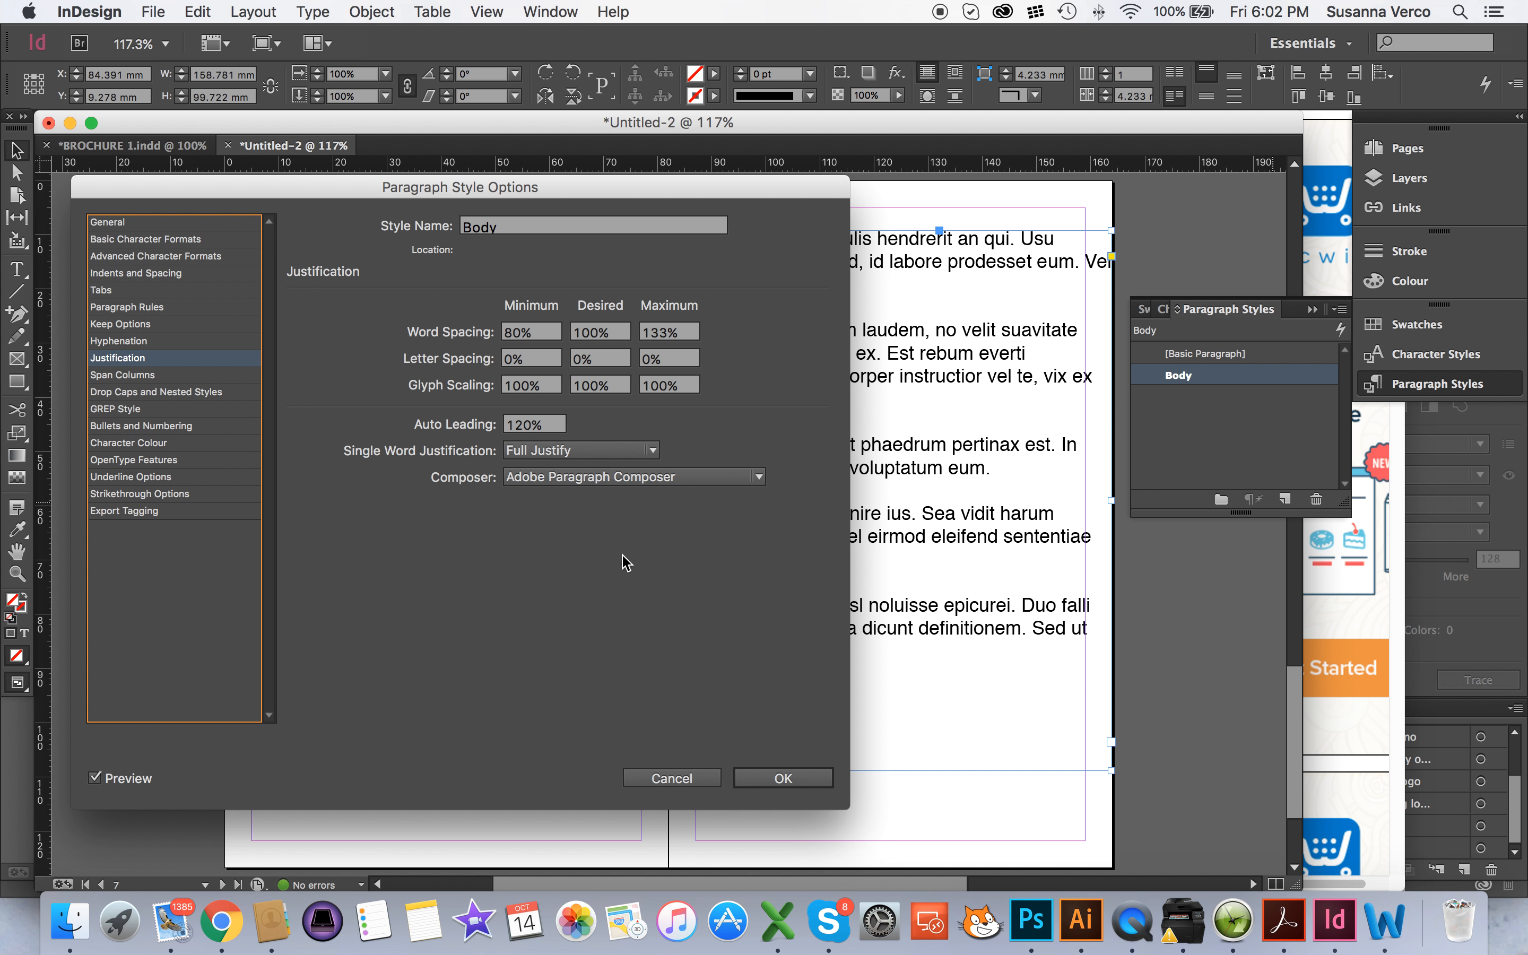
left_click(769, 775)
Move the text frame slightly down to about X 84.6 mm, Y 10.3 mm, and deselect it
left_click_drag(615, 653, 575, 649)
mouse_move(485, 596)
left_mouse_down()
mouse_move(528, 603)
mouse_move(512, 608)
left_mouse_up()
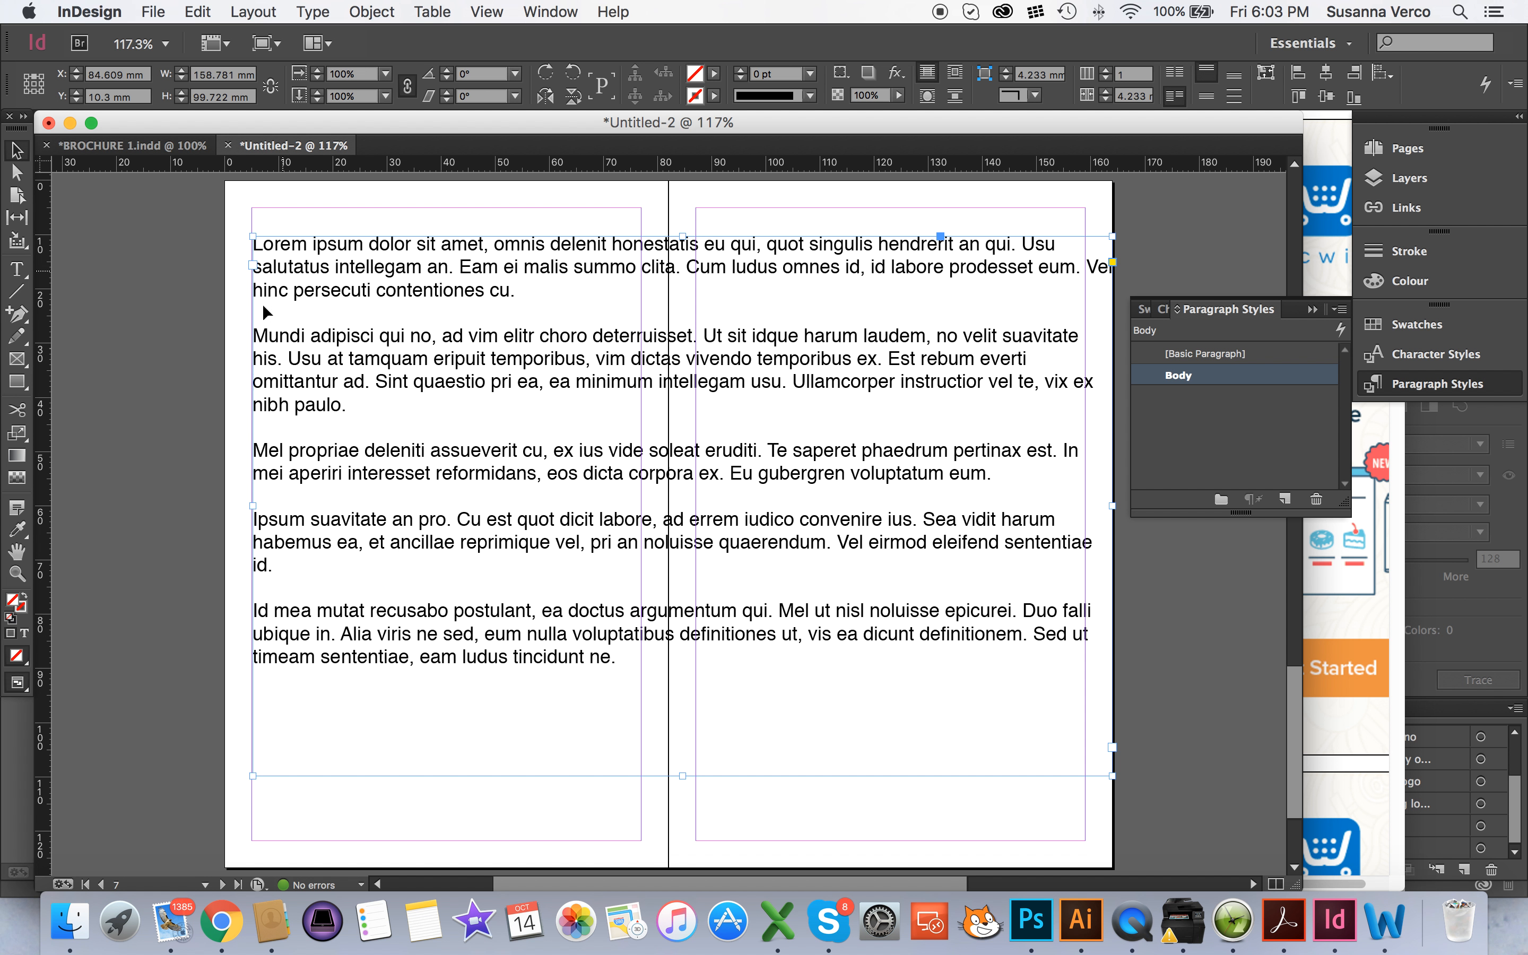
key("super+shift+a")
Set up layout guides with 5 rows fitted to the page and preview them
left_click(253, 12)
left_click(361, 101)
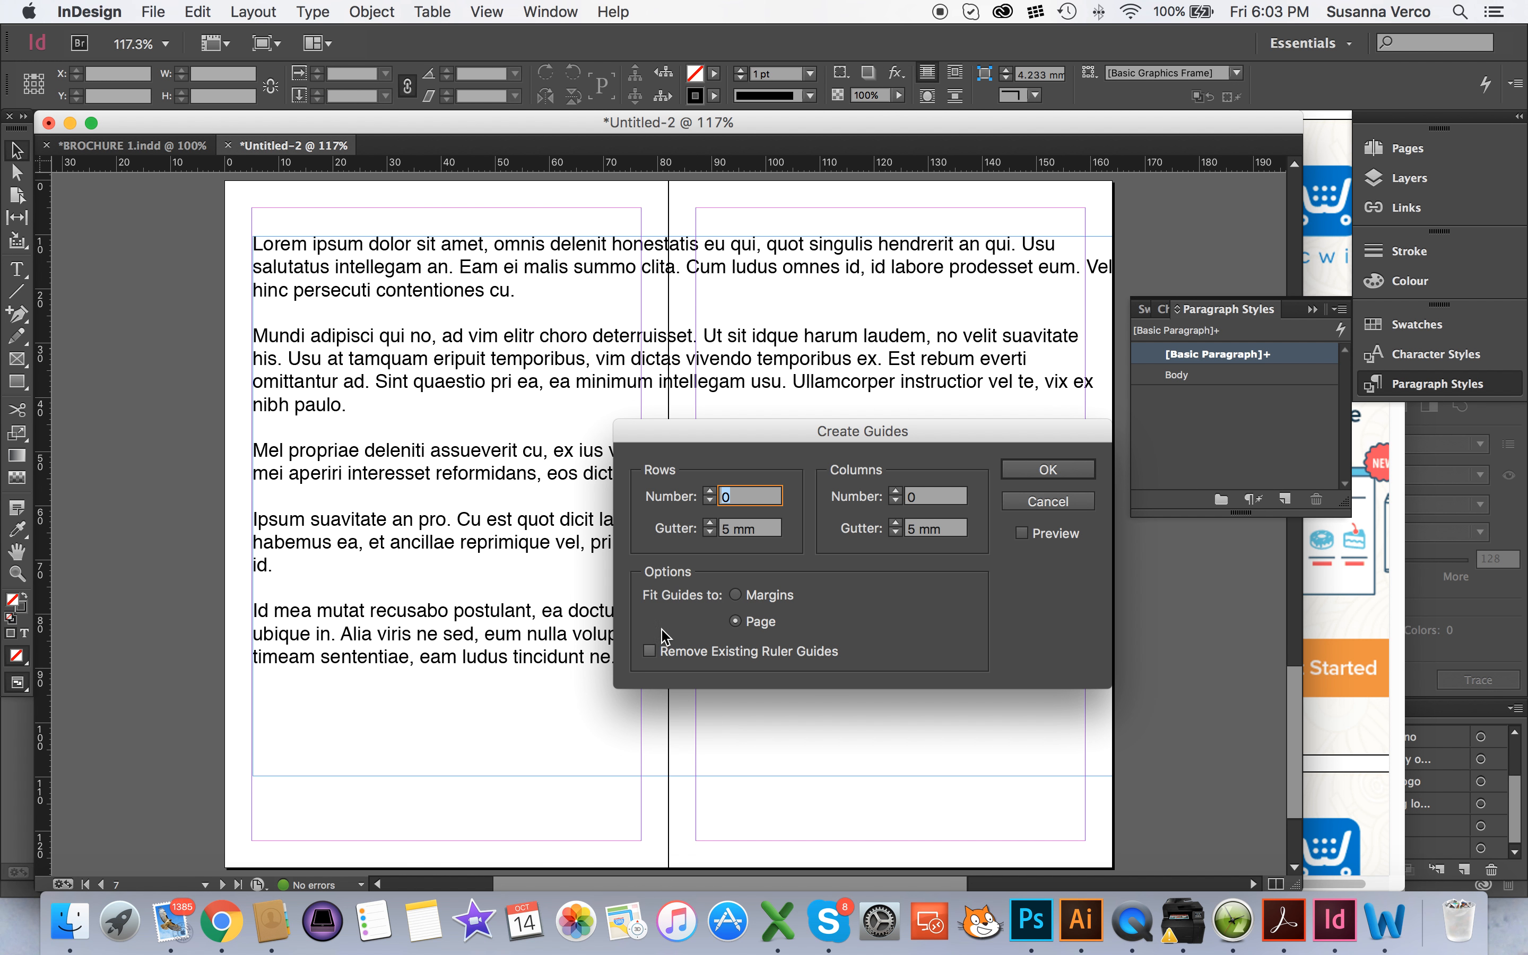
left_click(710, 491)
left_click(710, 491)
left_click(711, 491)
left_click(710, 491)
left_click(1021, 532)
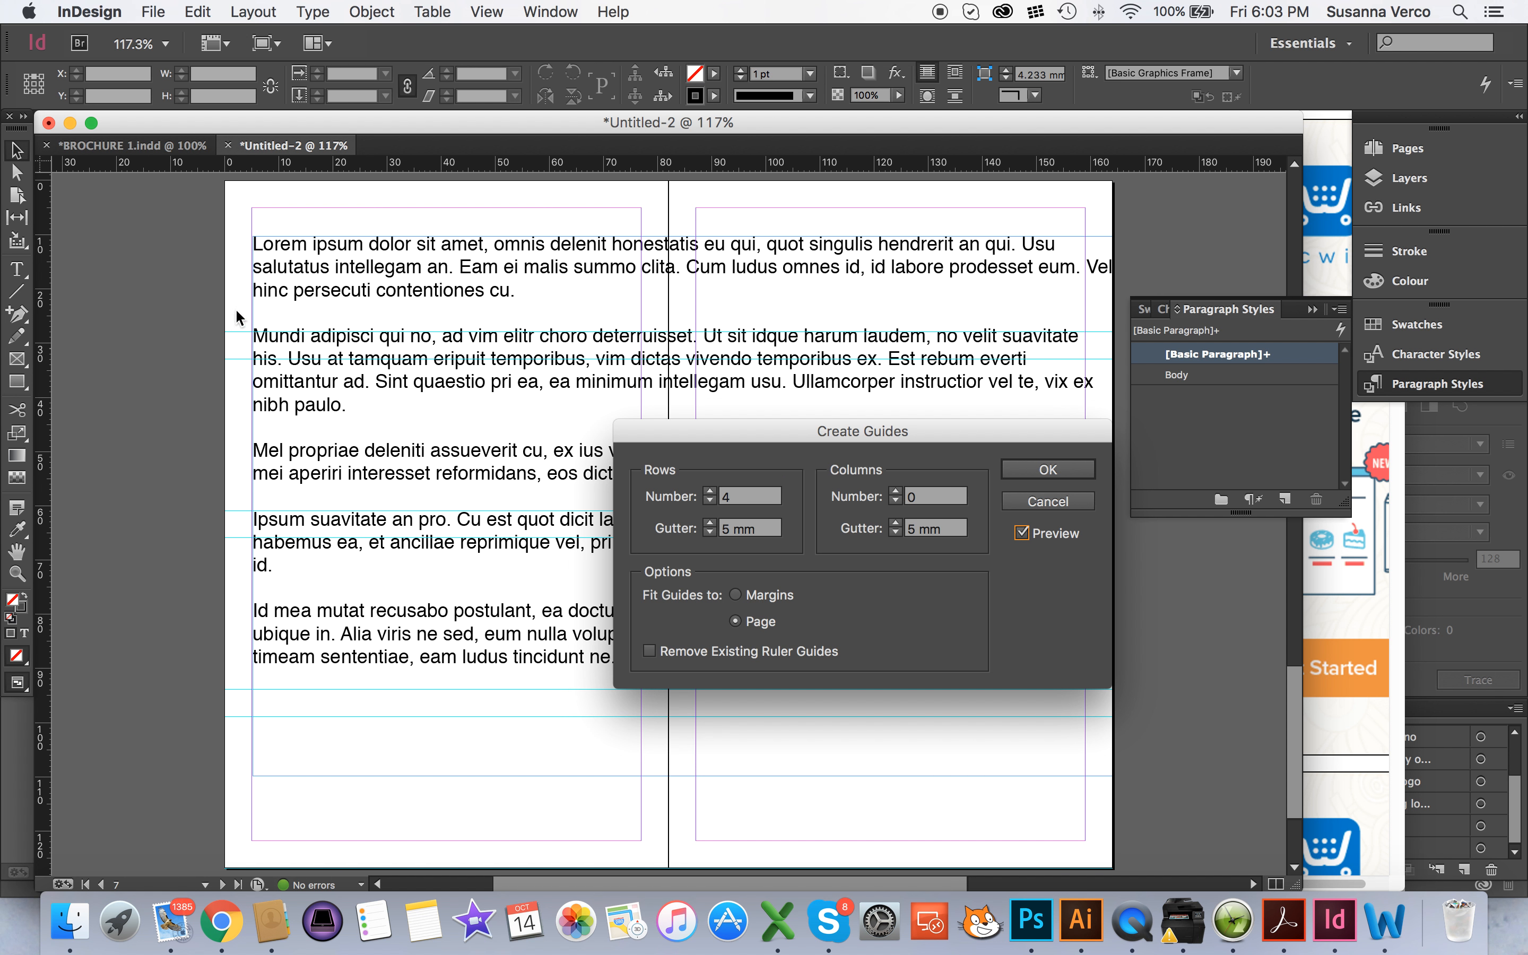
left_click(711, 491)
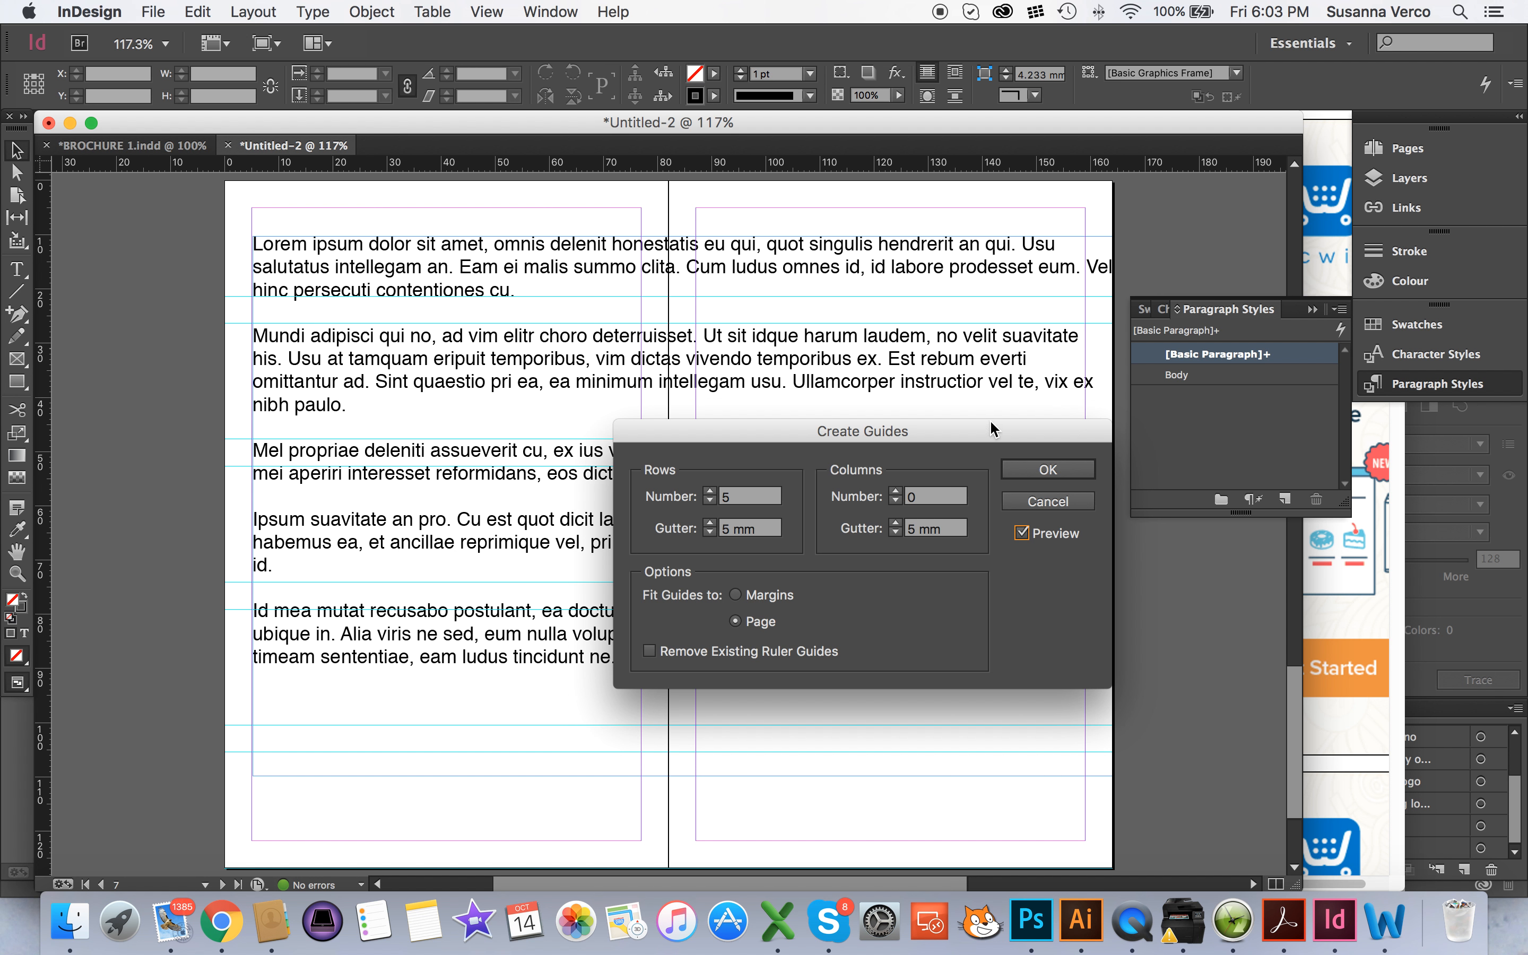
Set the guides to 4 columns and create the guide grid on the spread
left_click(896, 492)
left_click(896, 492)
left_click(896, 492)
left_click(895, 491)
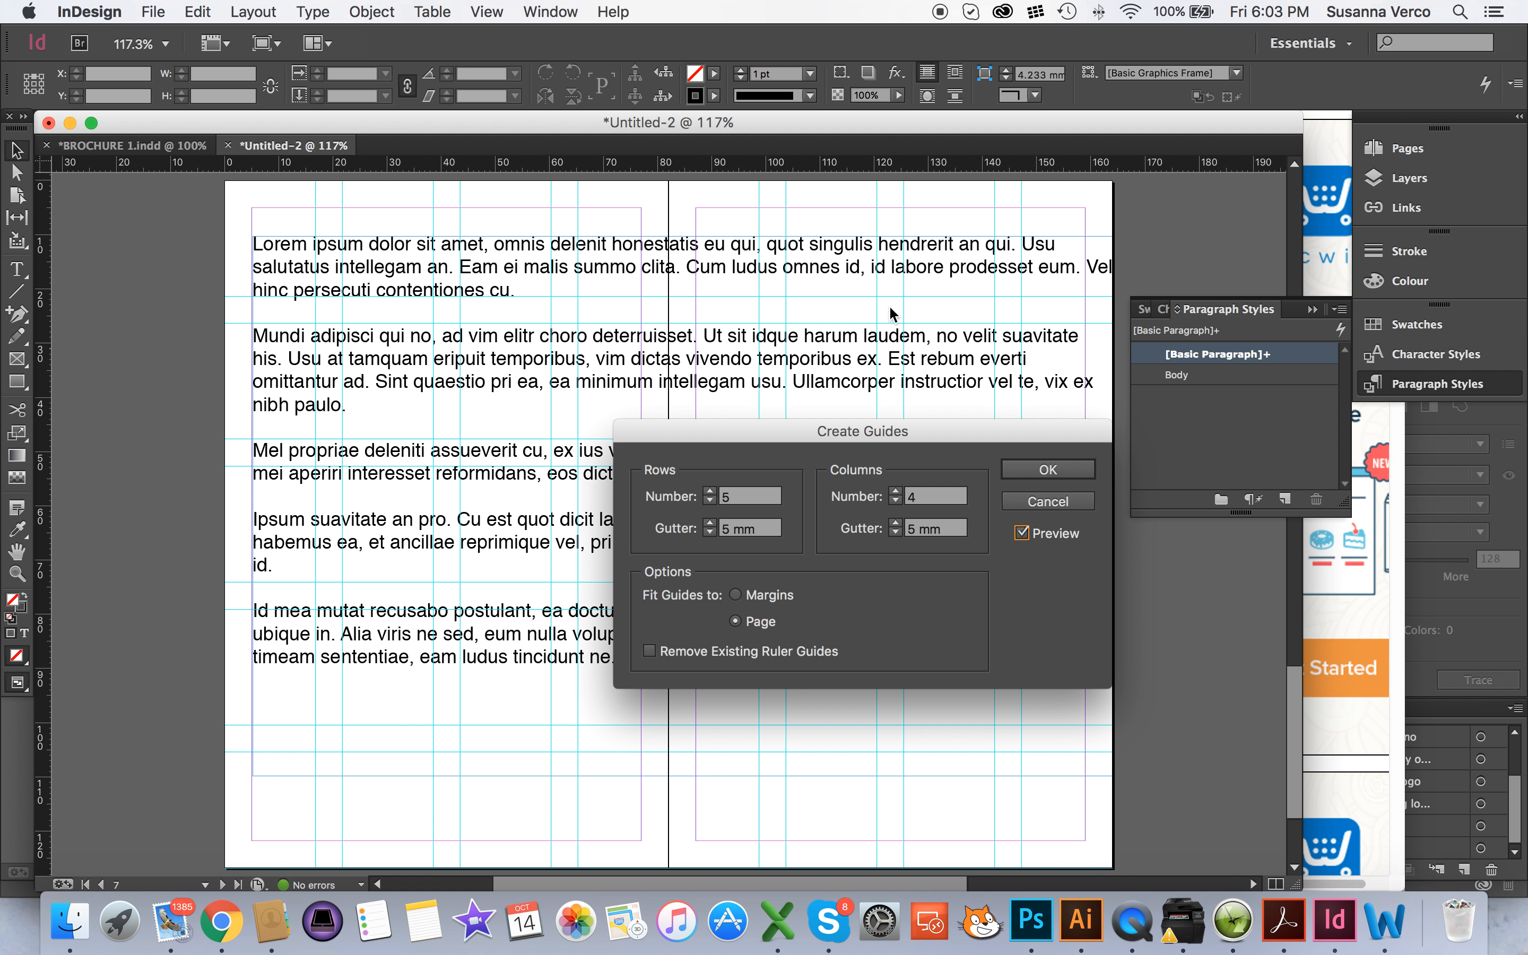
left_click(1047, 480)
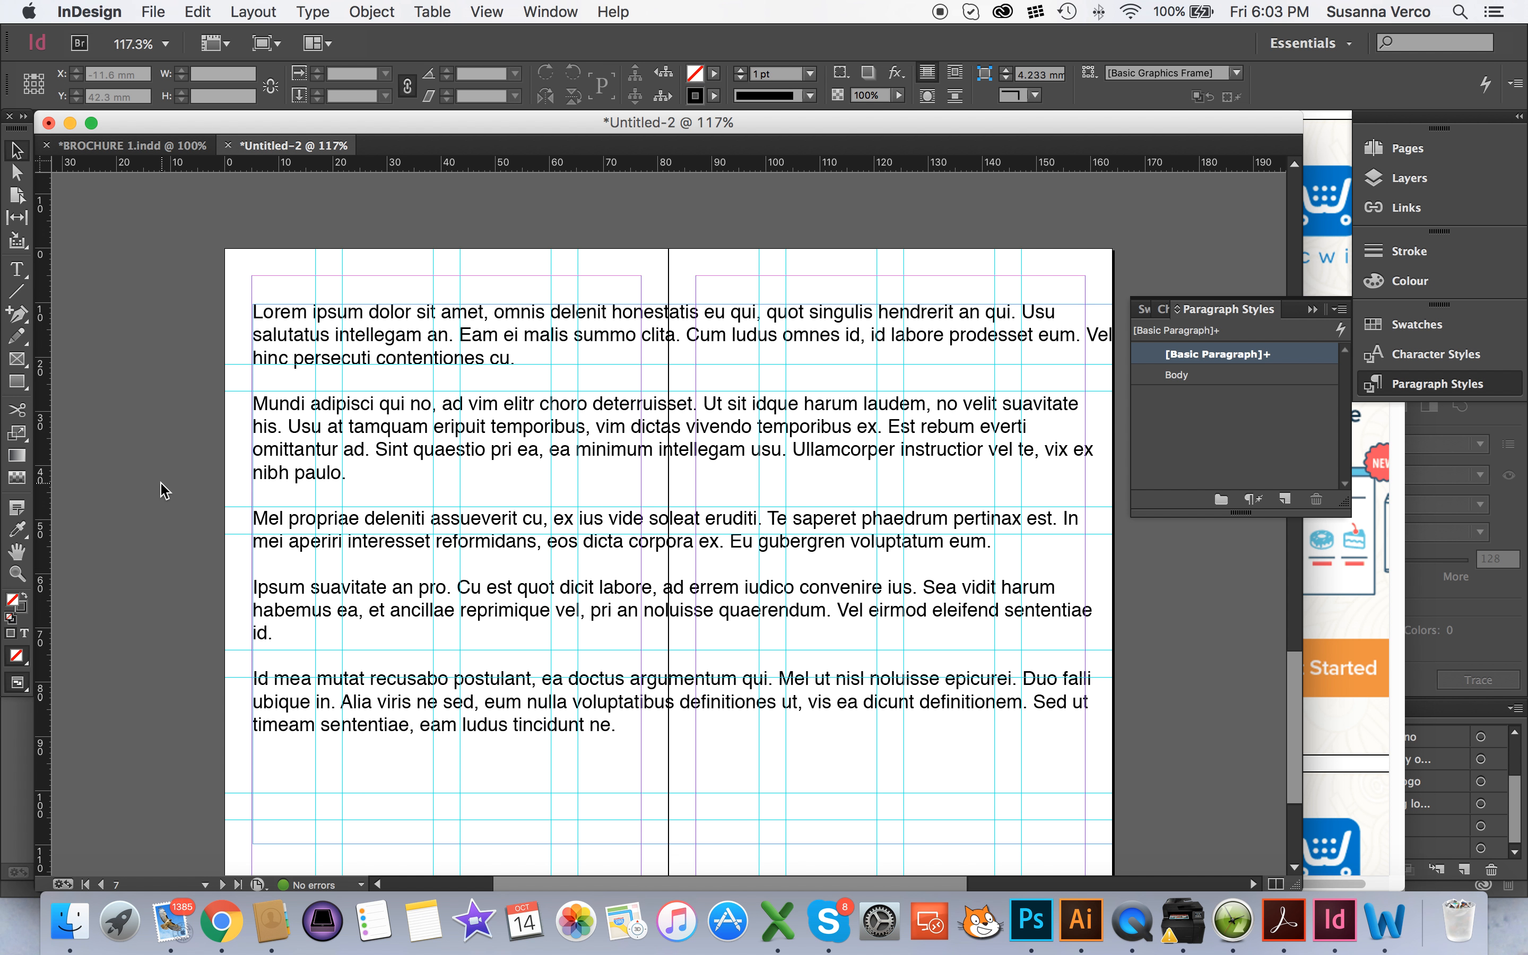
scroll(163, 491, "down", 2)
left_click(253, 11)
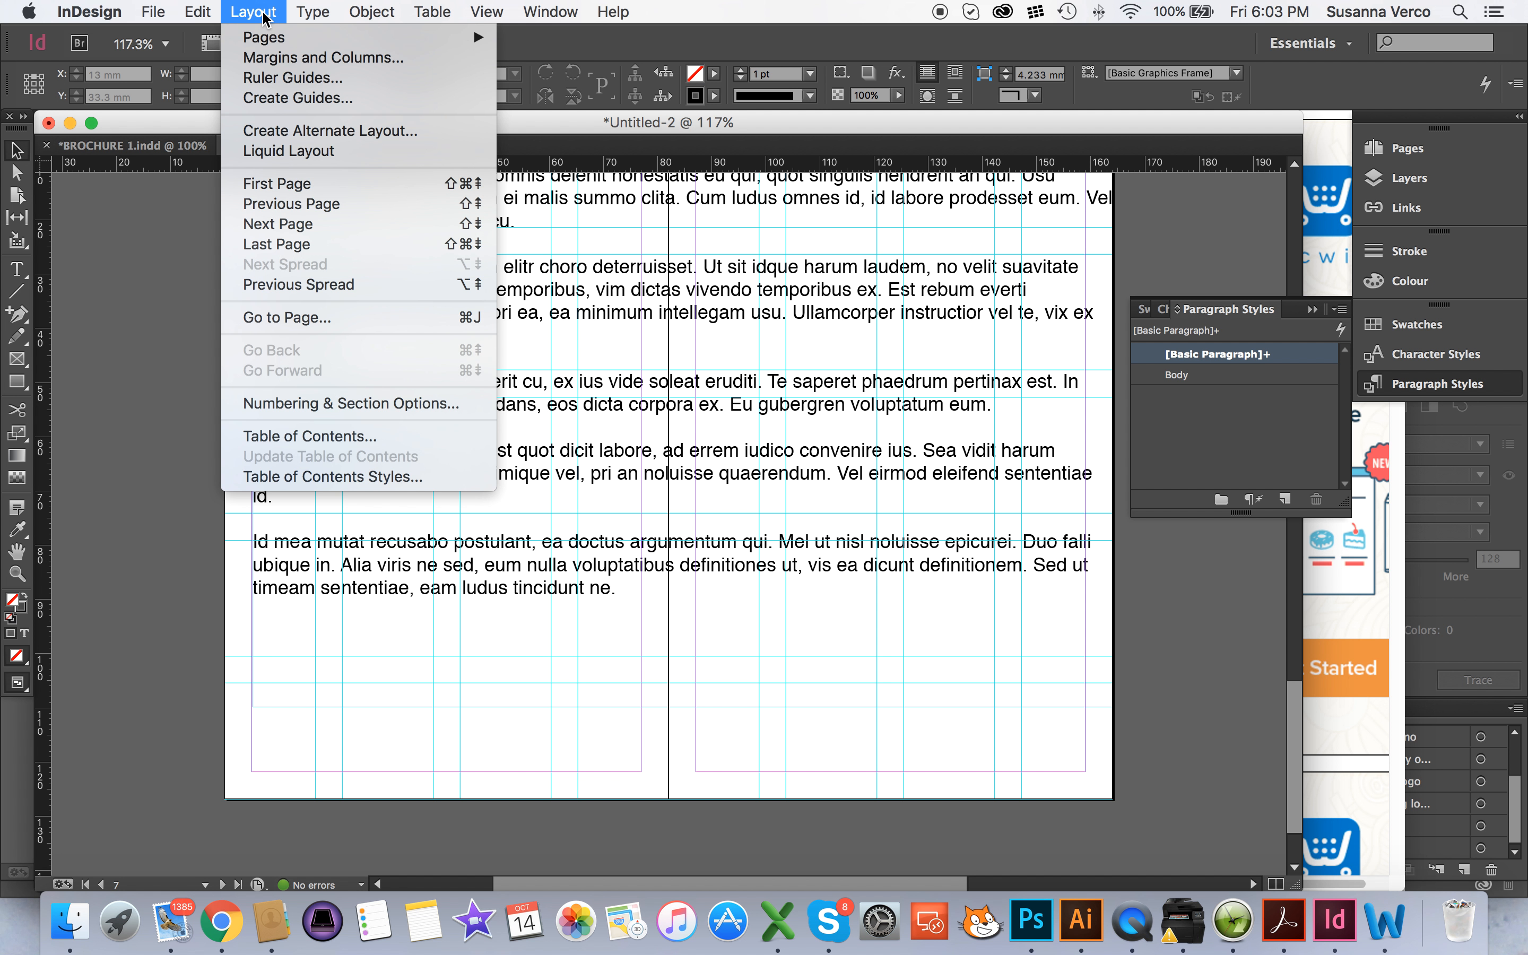
left_click(318, 99)
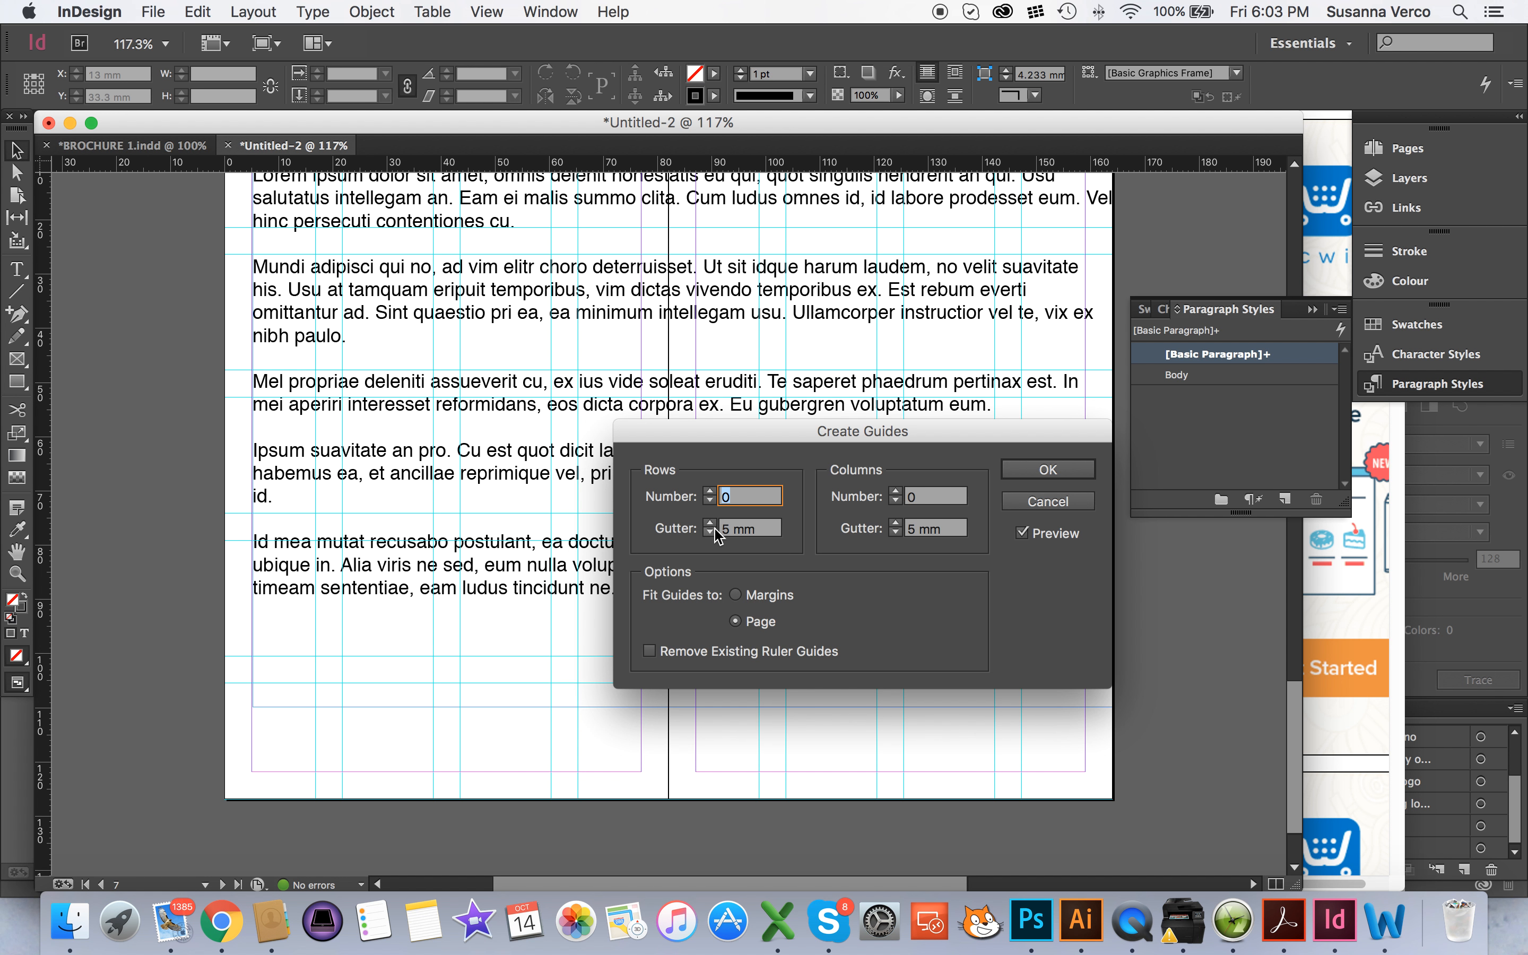
left_click(734, 595)
left_click(734, 621)
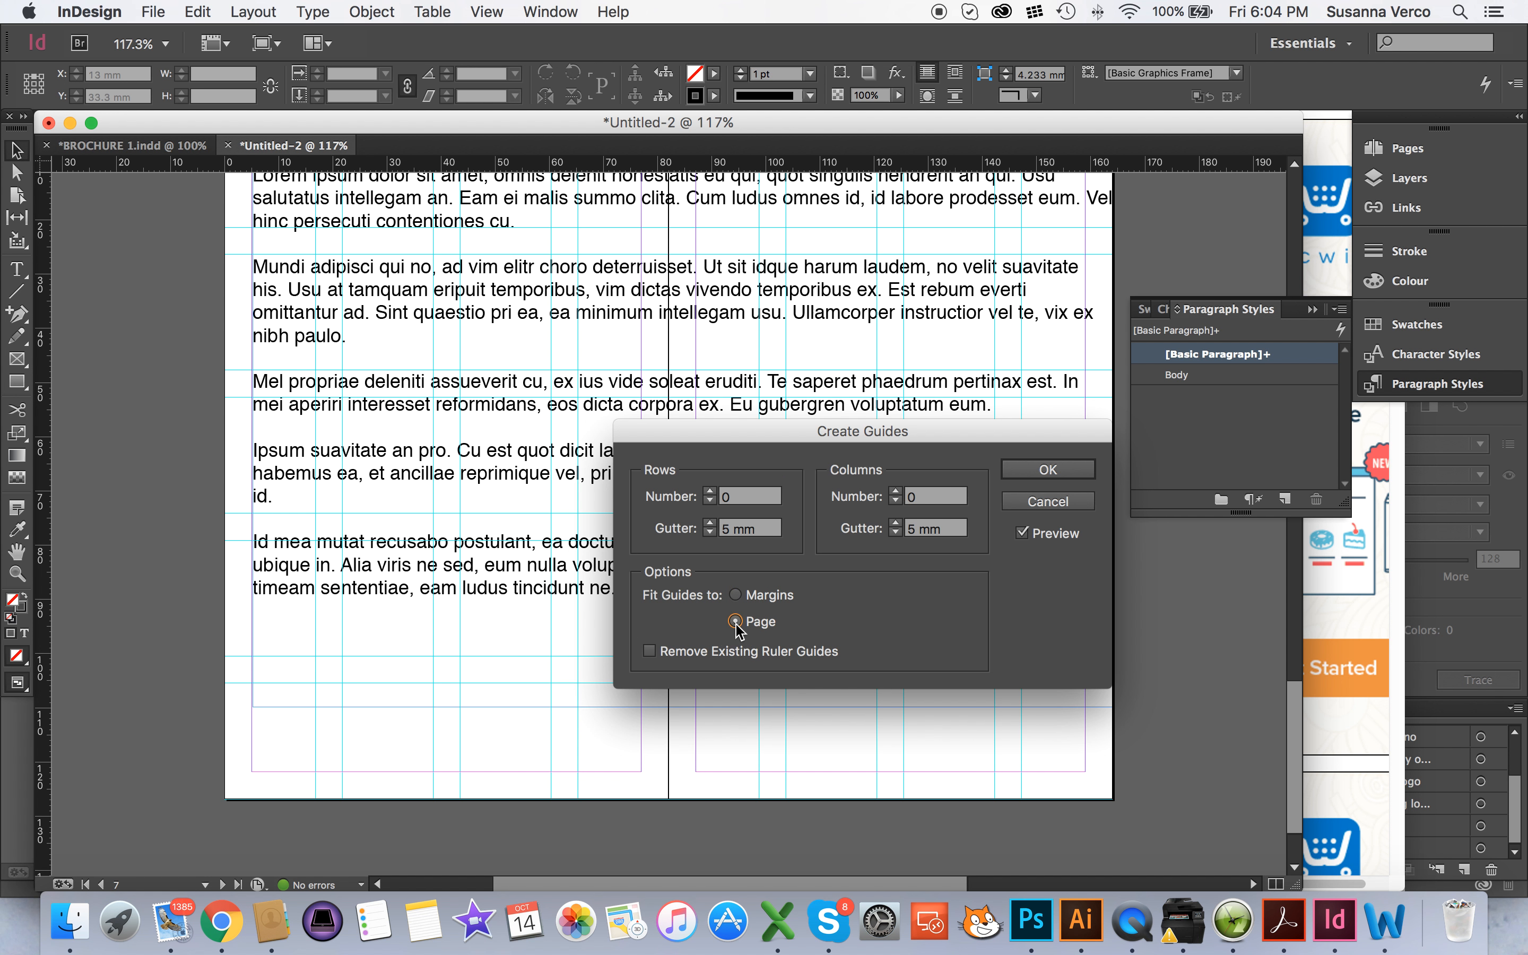
left_click(711, 526)
left_click(1000, 501)
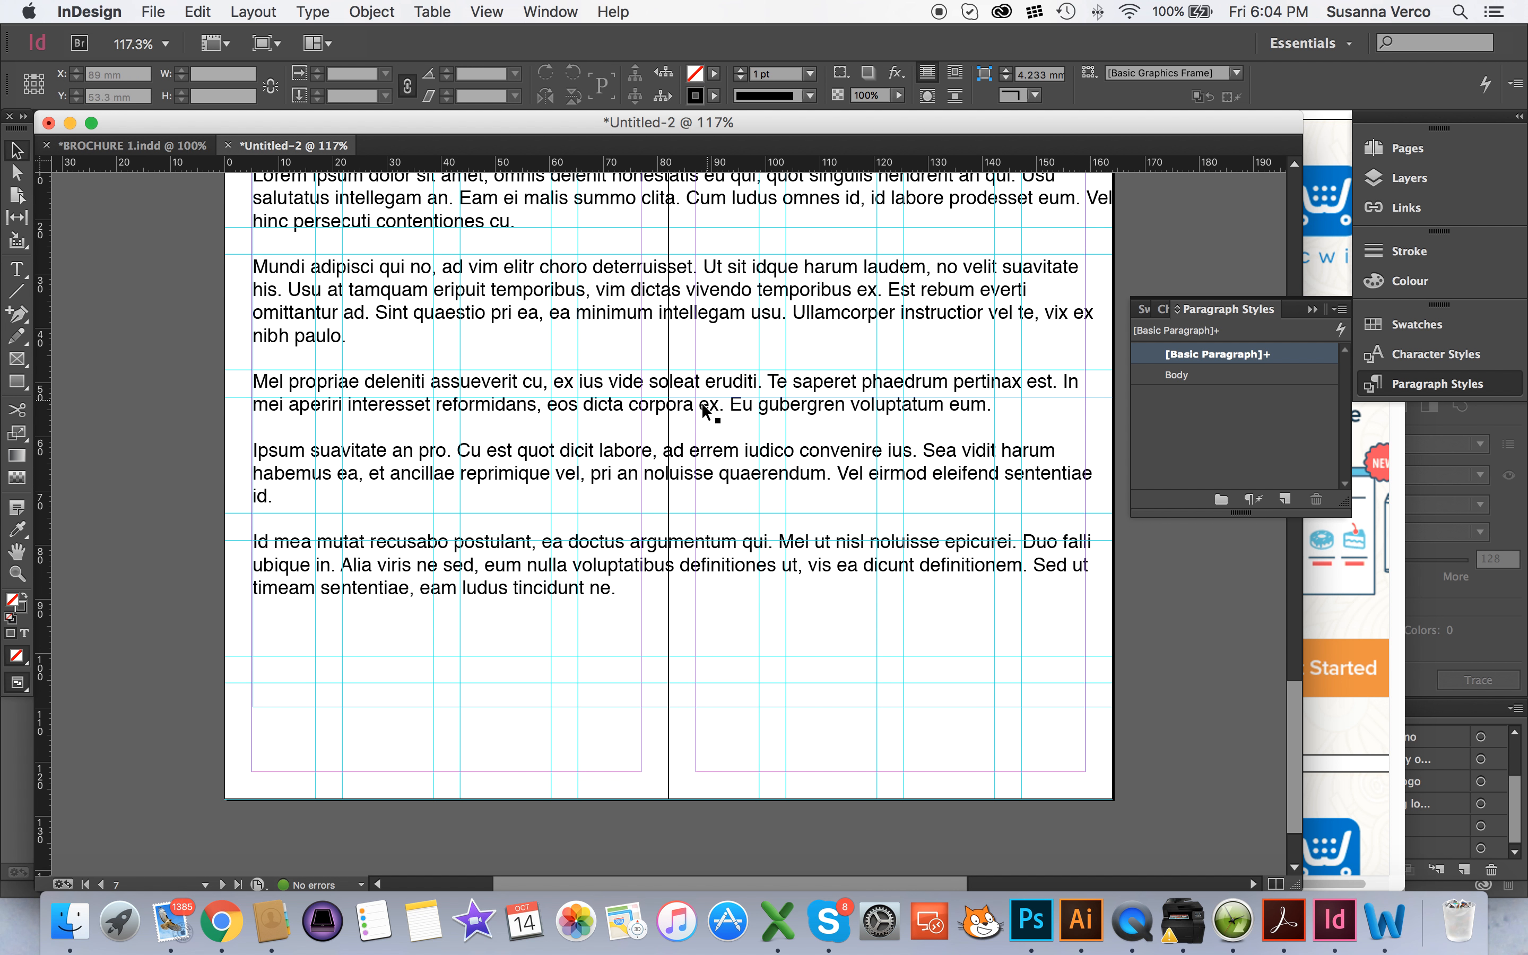
Cut the last three paragraphs, starting at "Mel propriae", from the text frame
scroll(574, 444, "up", 5)
scroll(578, 439, "down", 3)
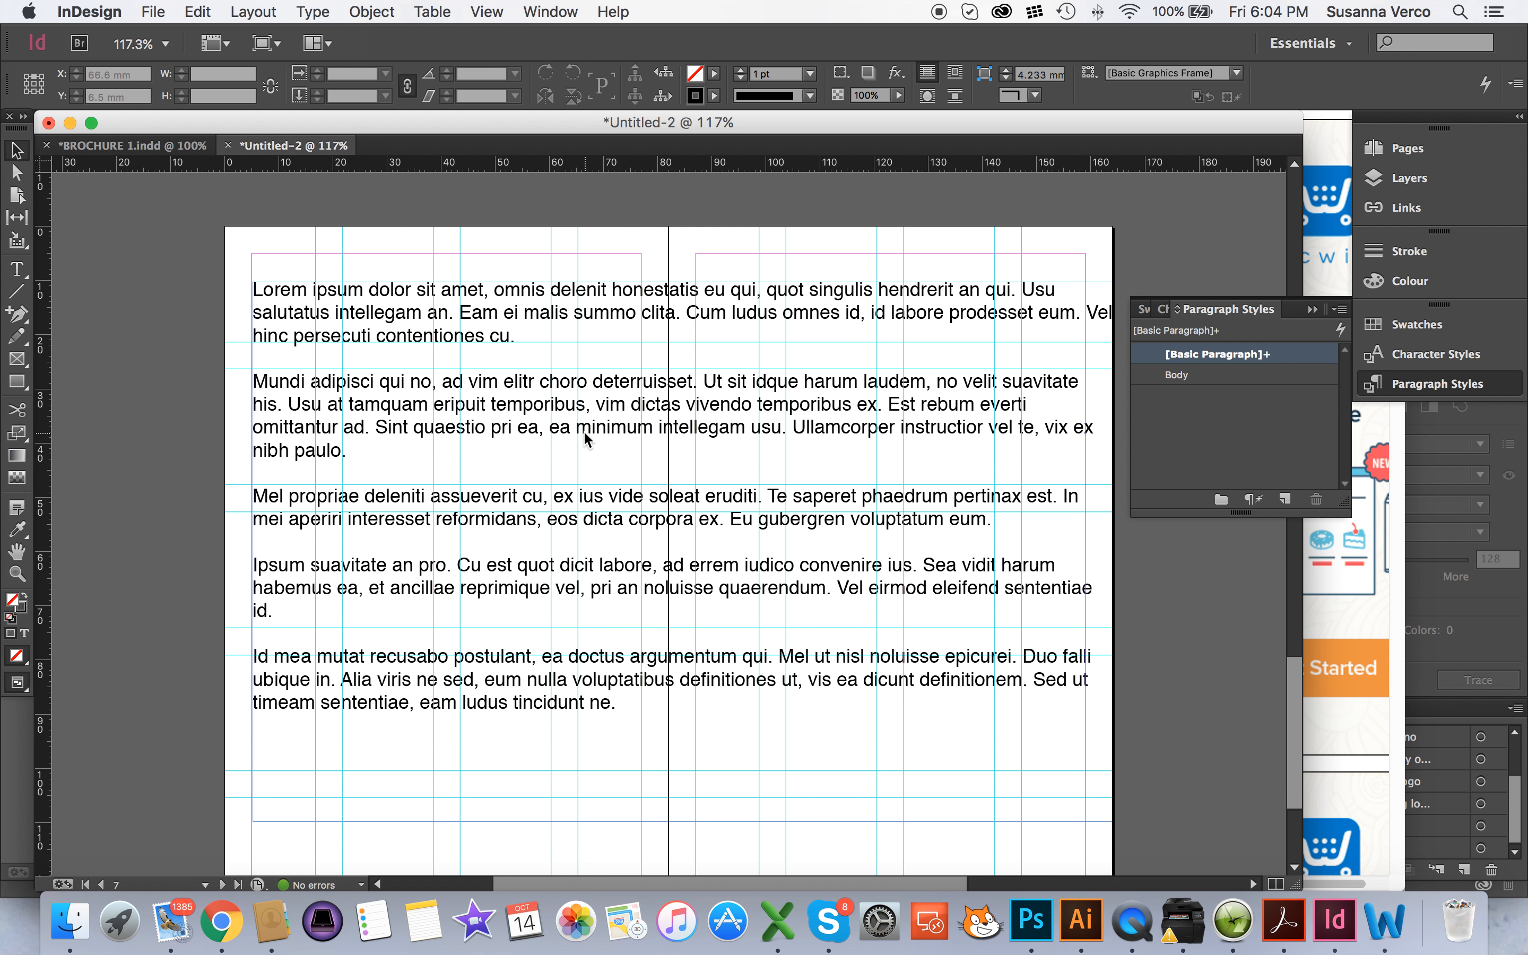
left_click(404, 284)
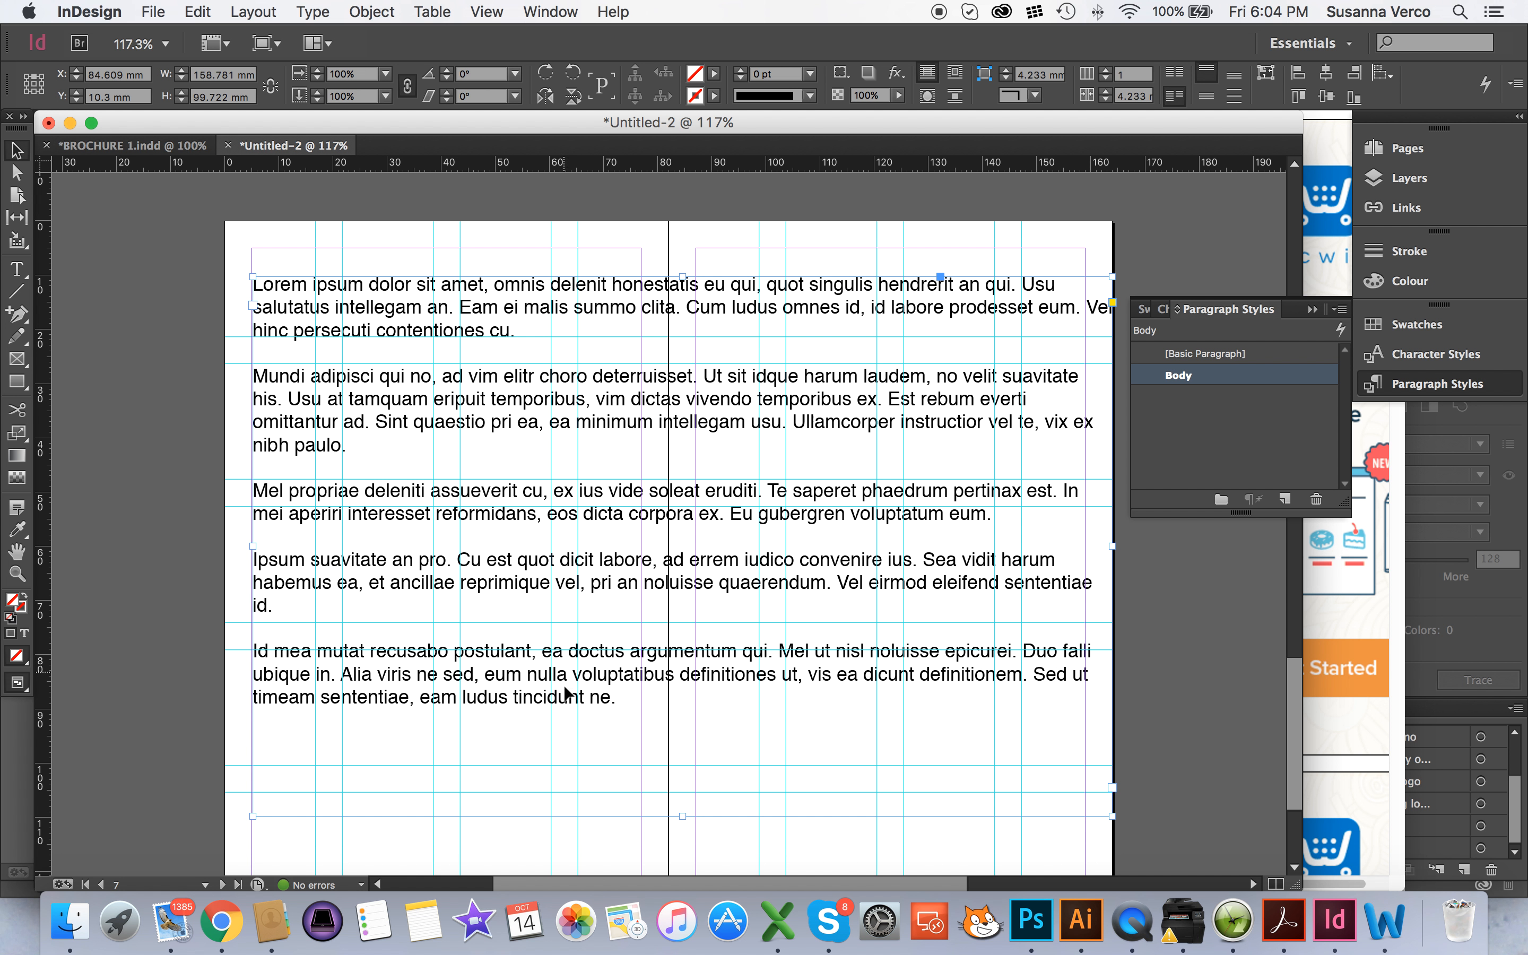
double_click(603, 703)
left_click_drag(613, 699, 246, 483)
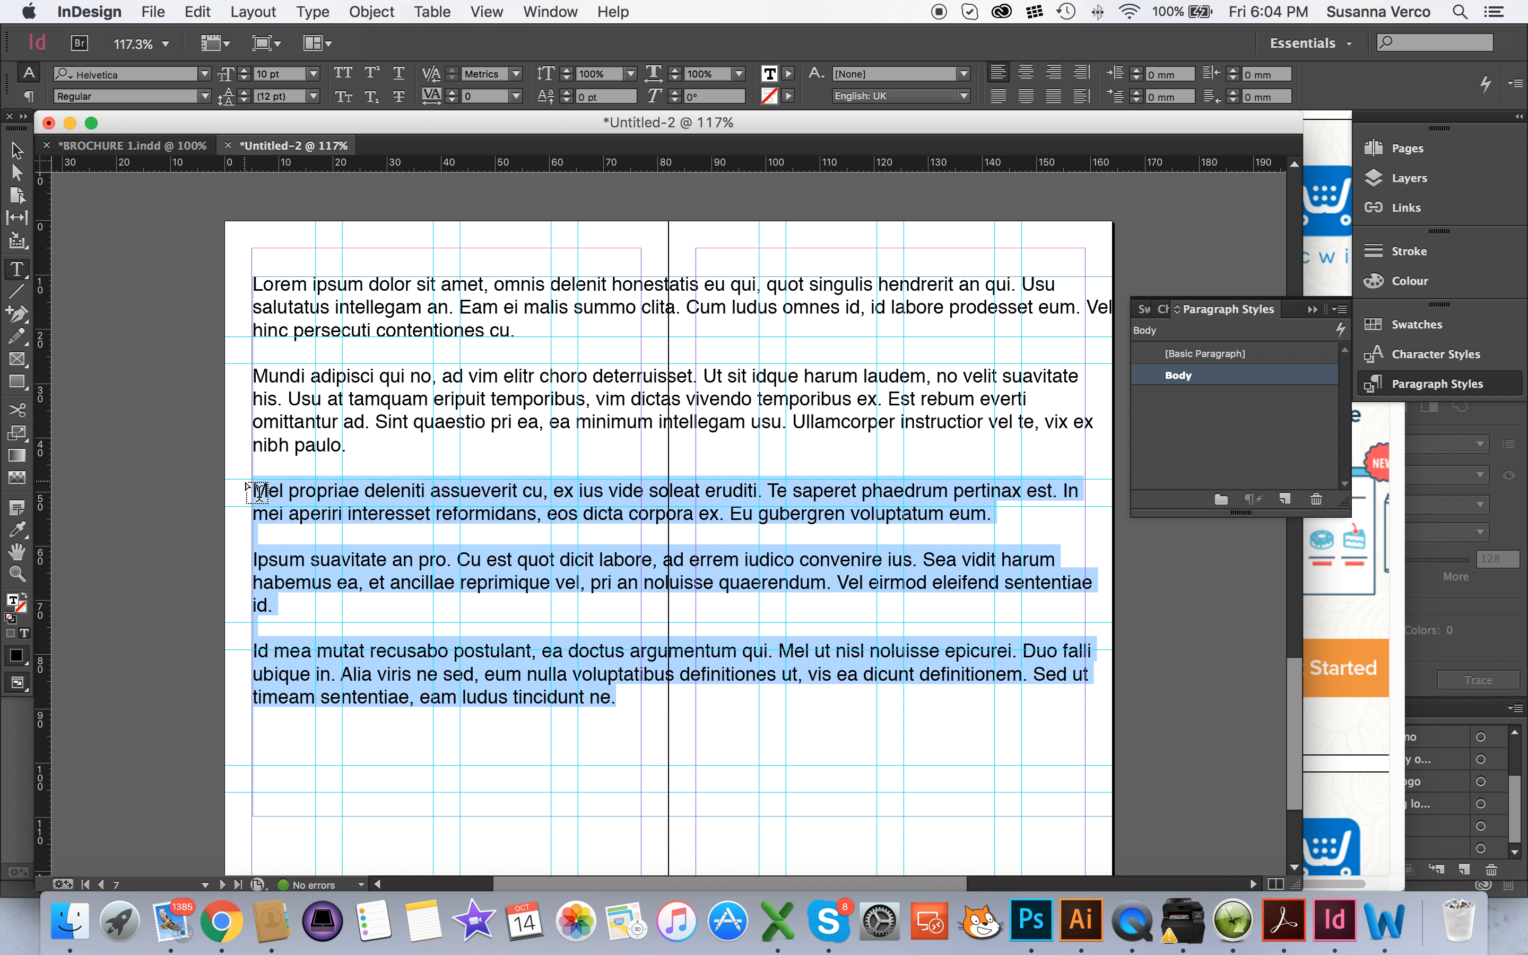
key("BackSpace")
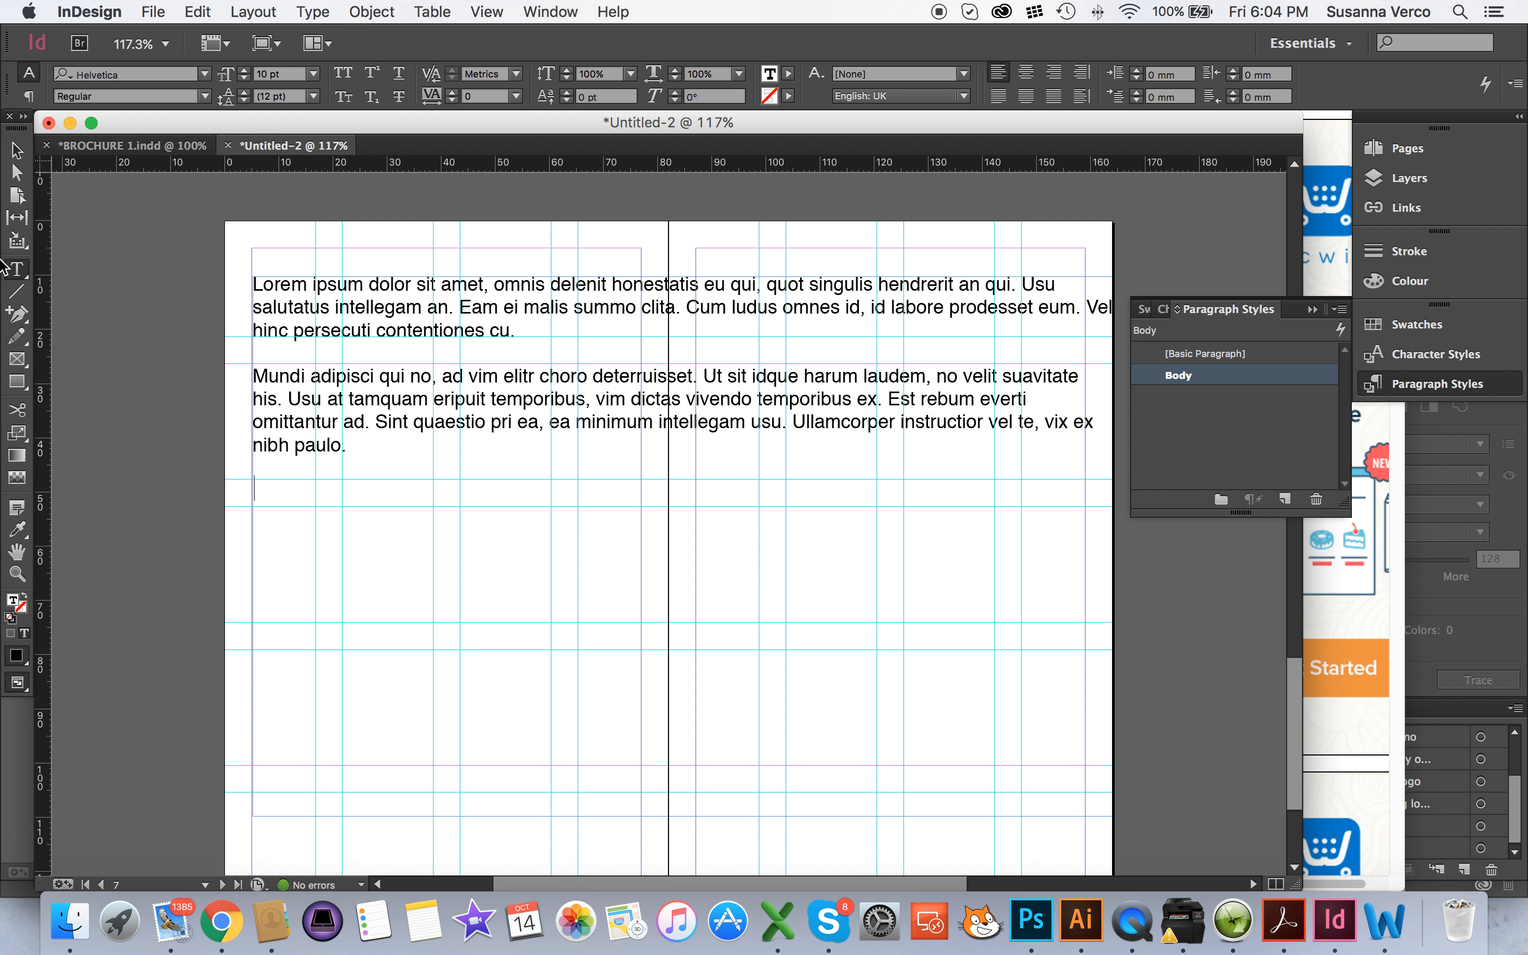
Resize the remaining text frame to fit within the left page's side margins, about 71.8 mm wide and 68.9 mm high
left_click(20, 158)
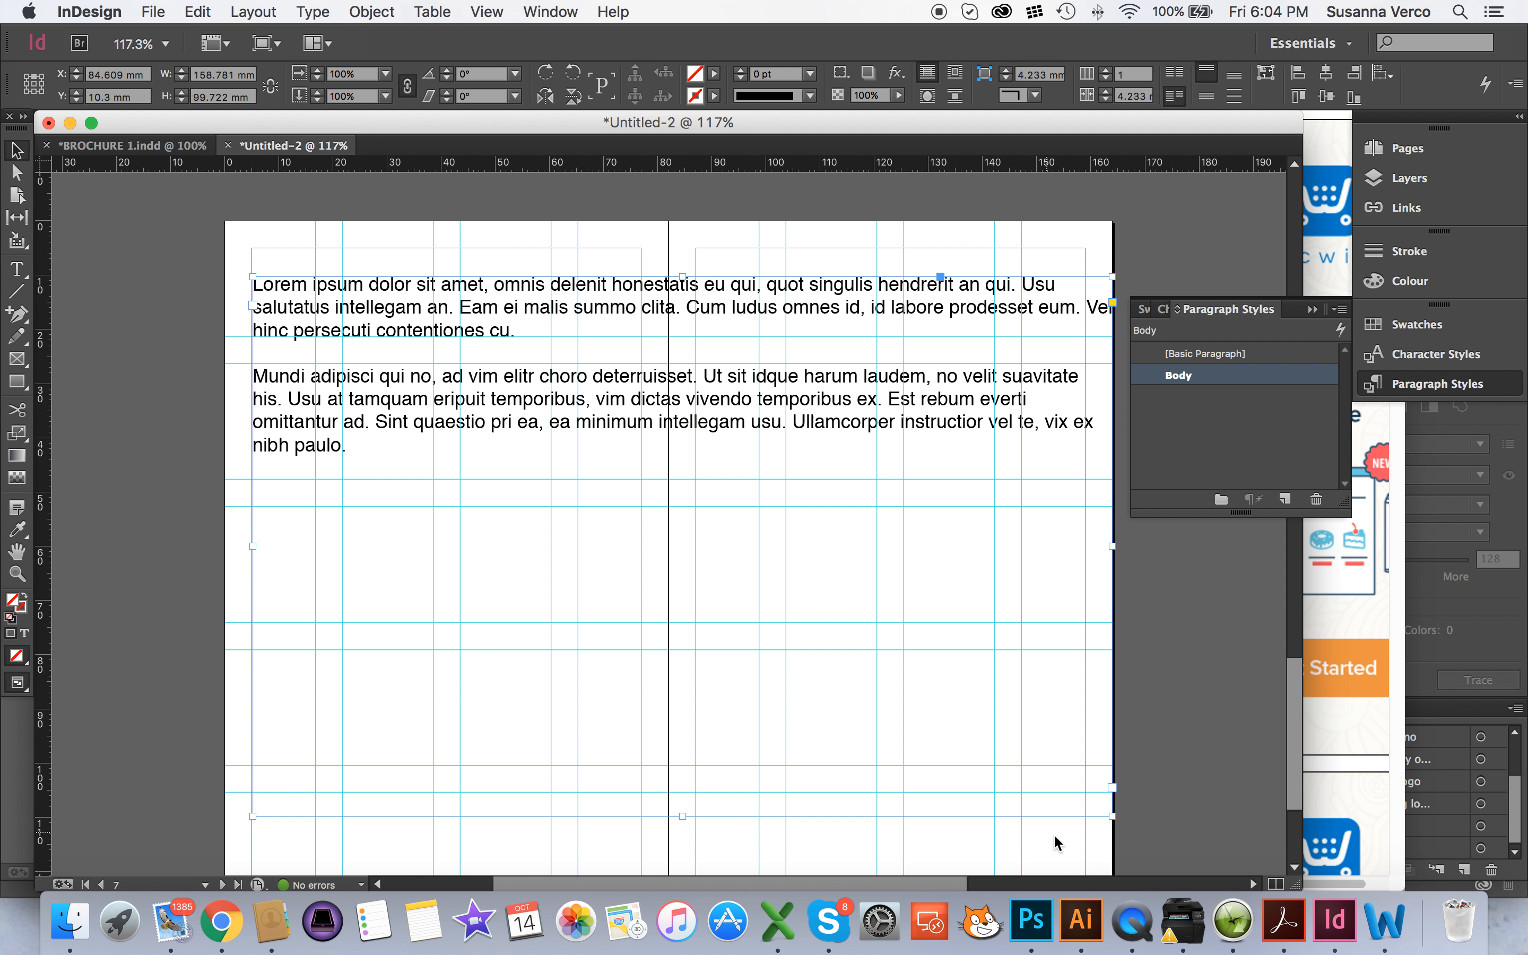
left_click_drag(1108, 820, 638, 737)
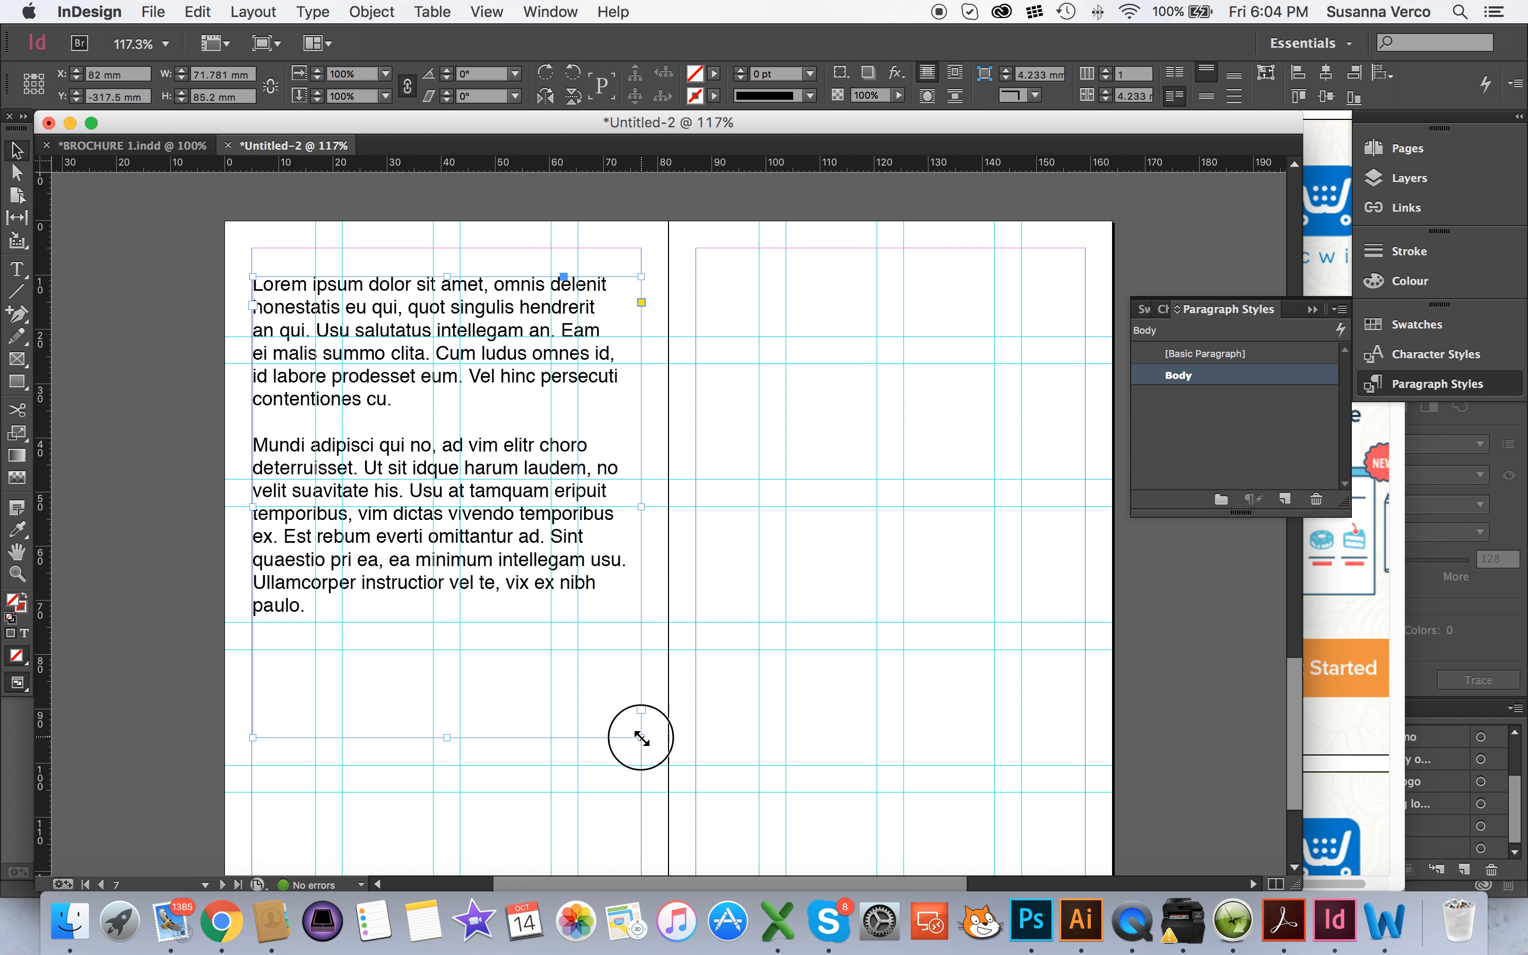
key("super+z")
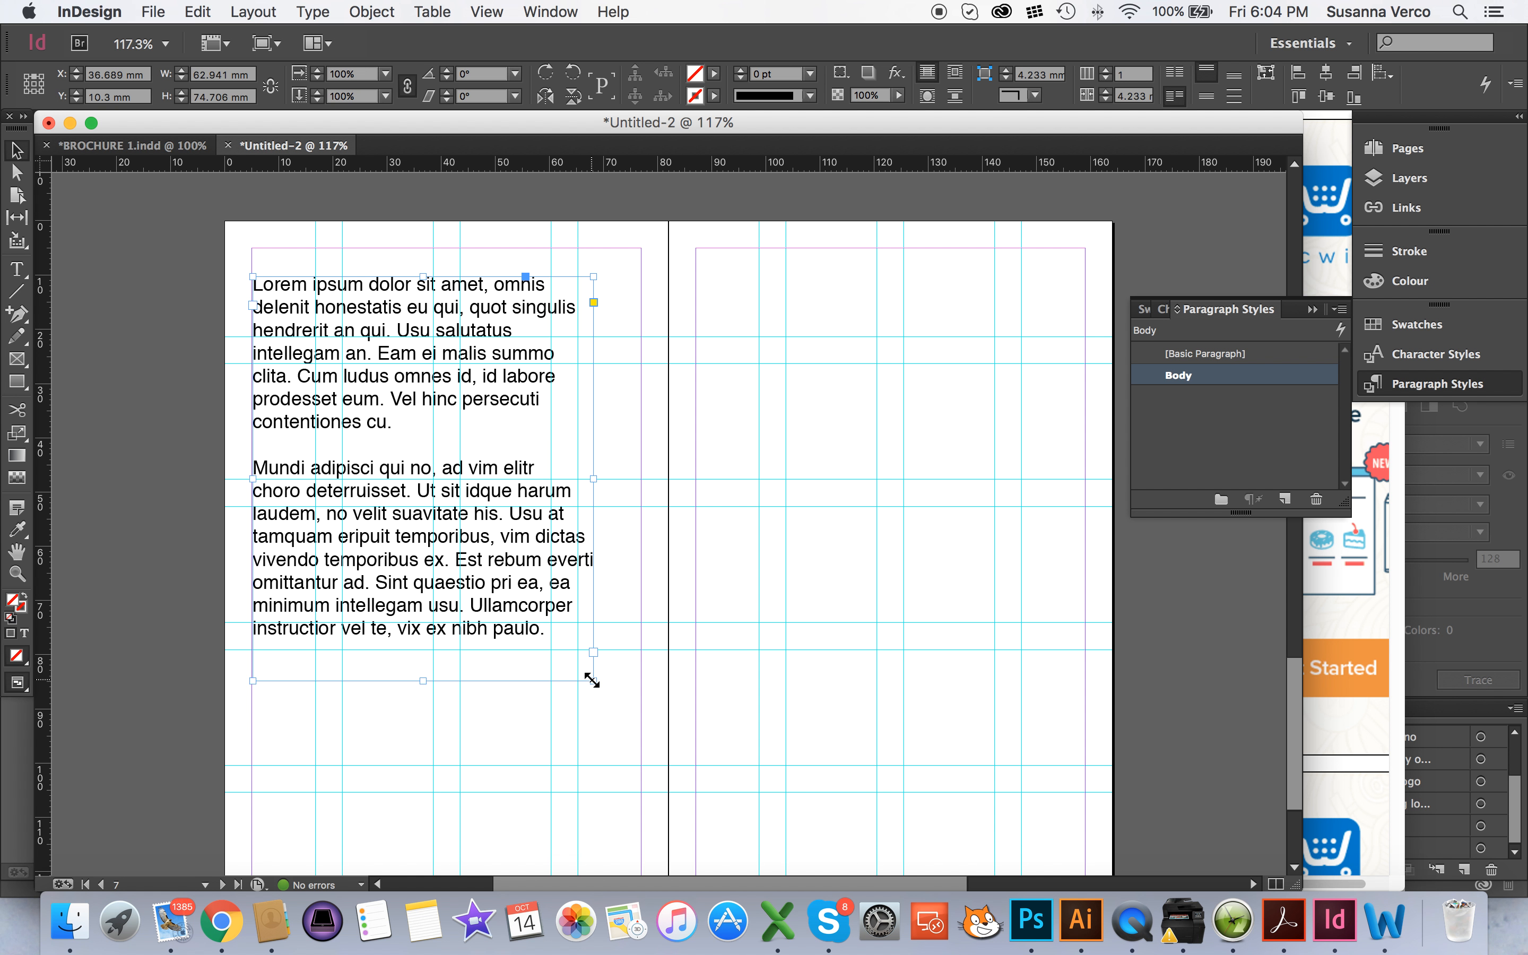
left_click_drag(595, 683, 638, 654)
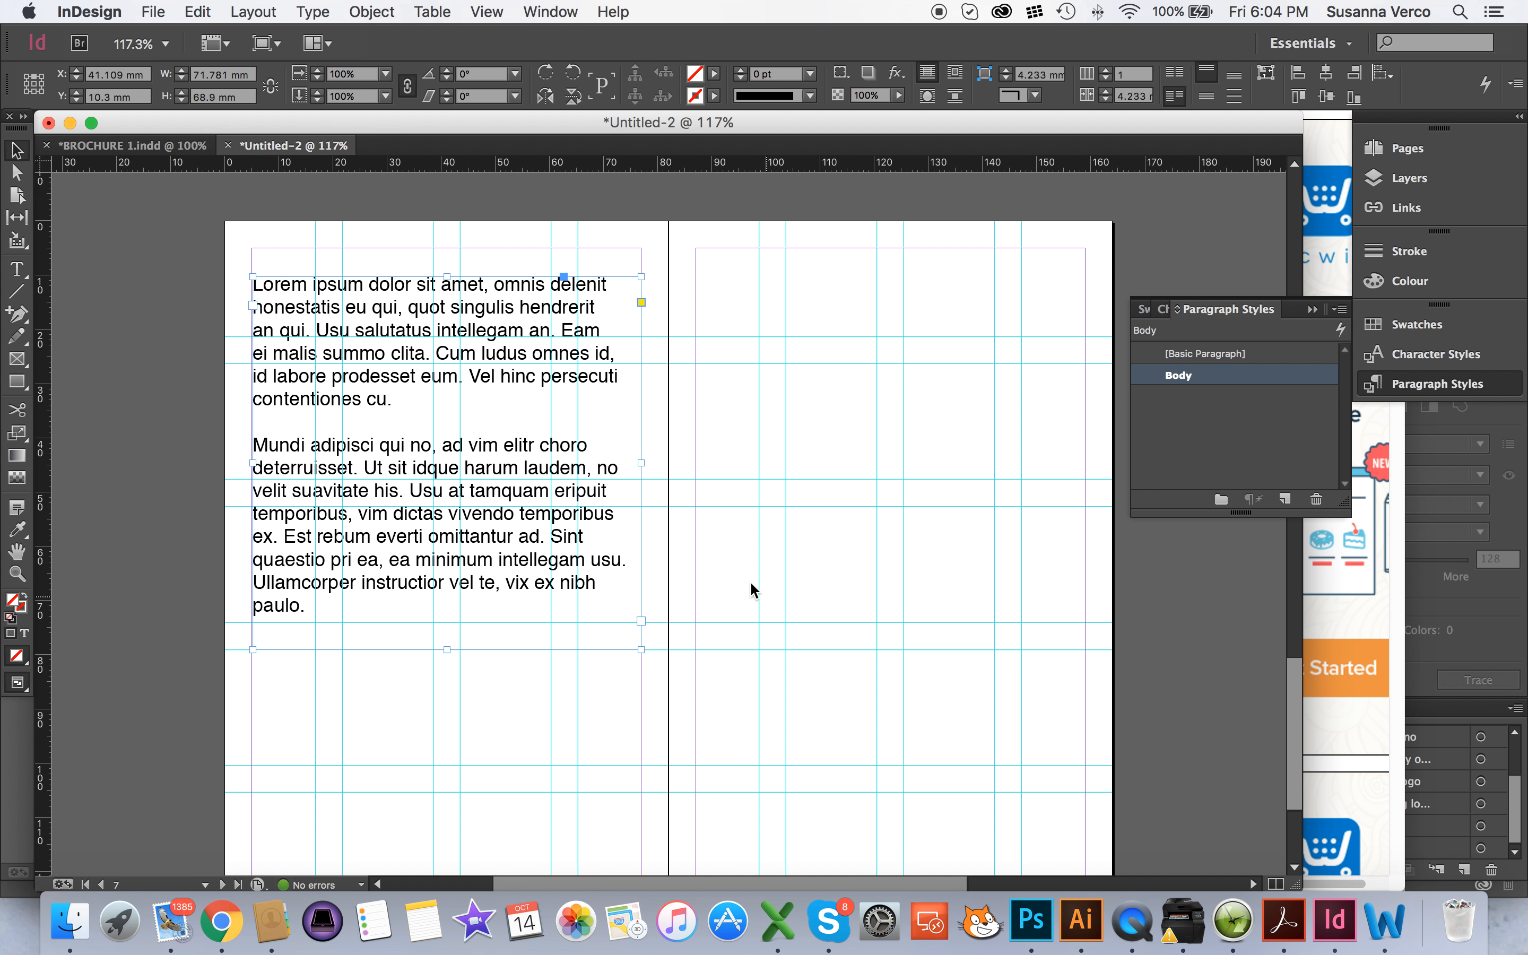
Paste the cut paragraphs into a new text frame on the right page, sized about 68.6 mm wide and 78.7 mm high
left_click(20, 268)
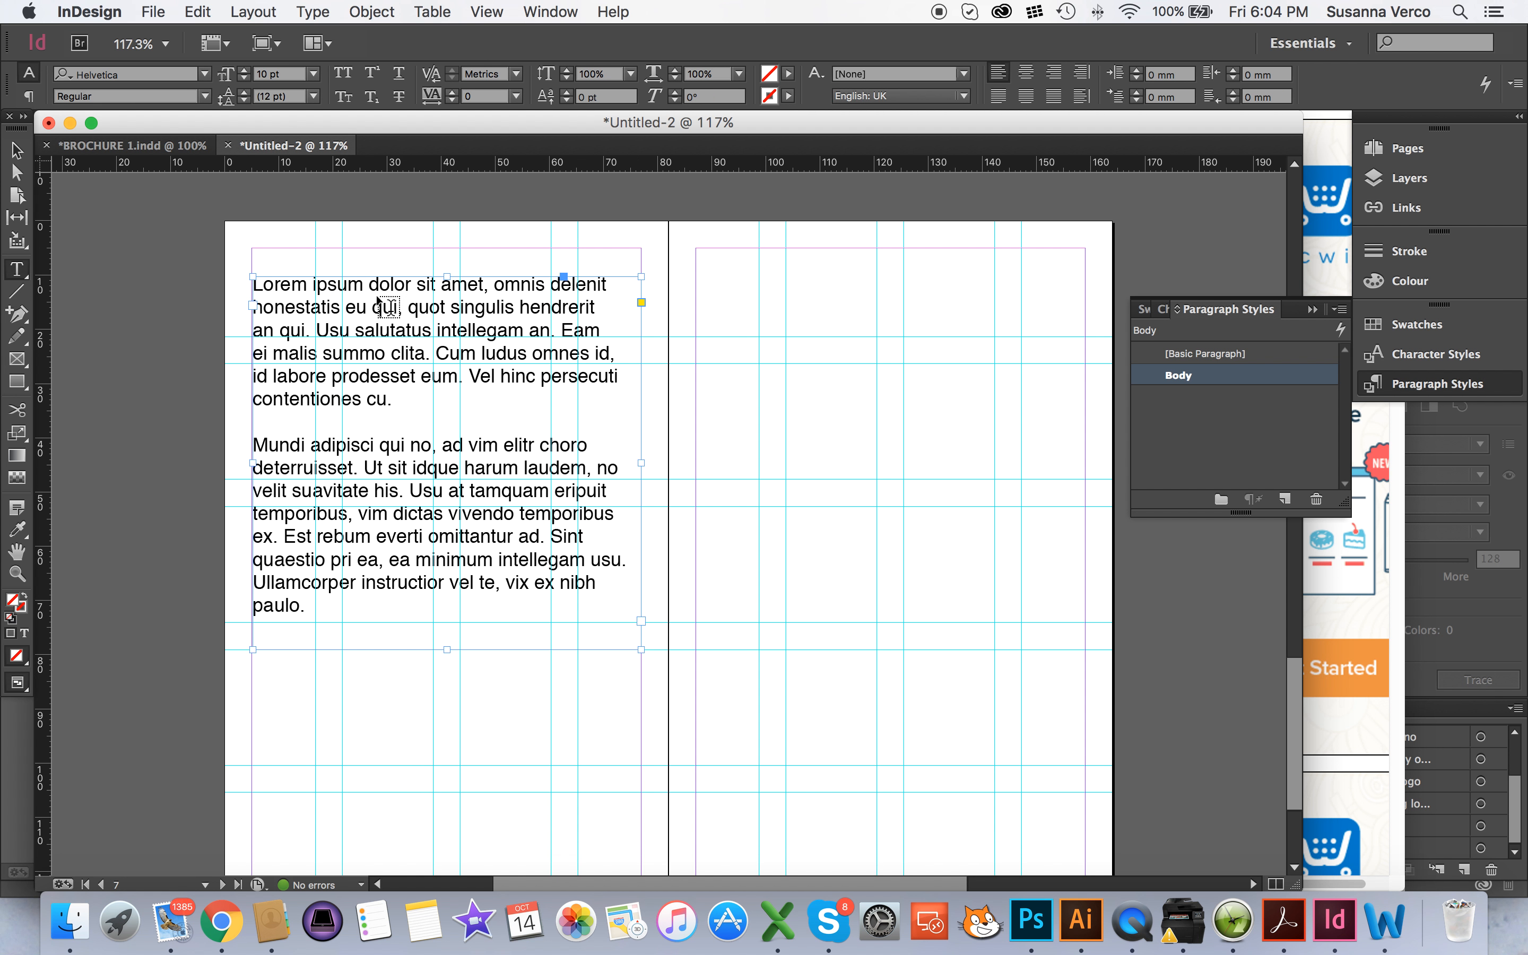
left_click(727, 313)
left_click_drag(708, 284, 1026, 649)
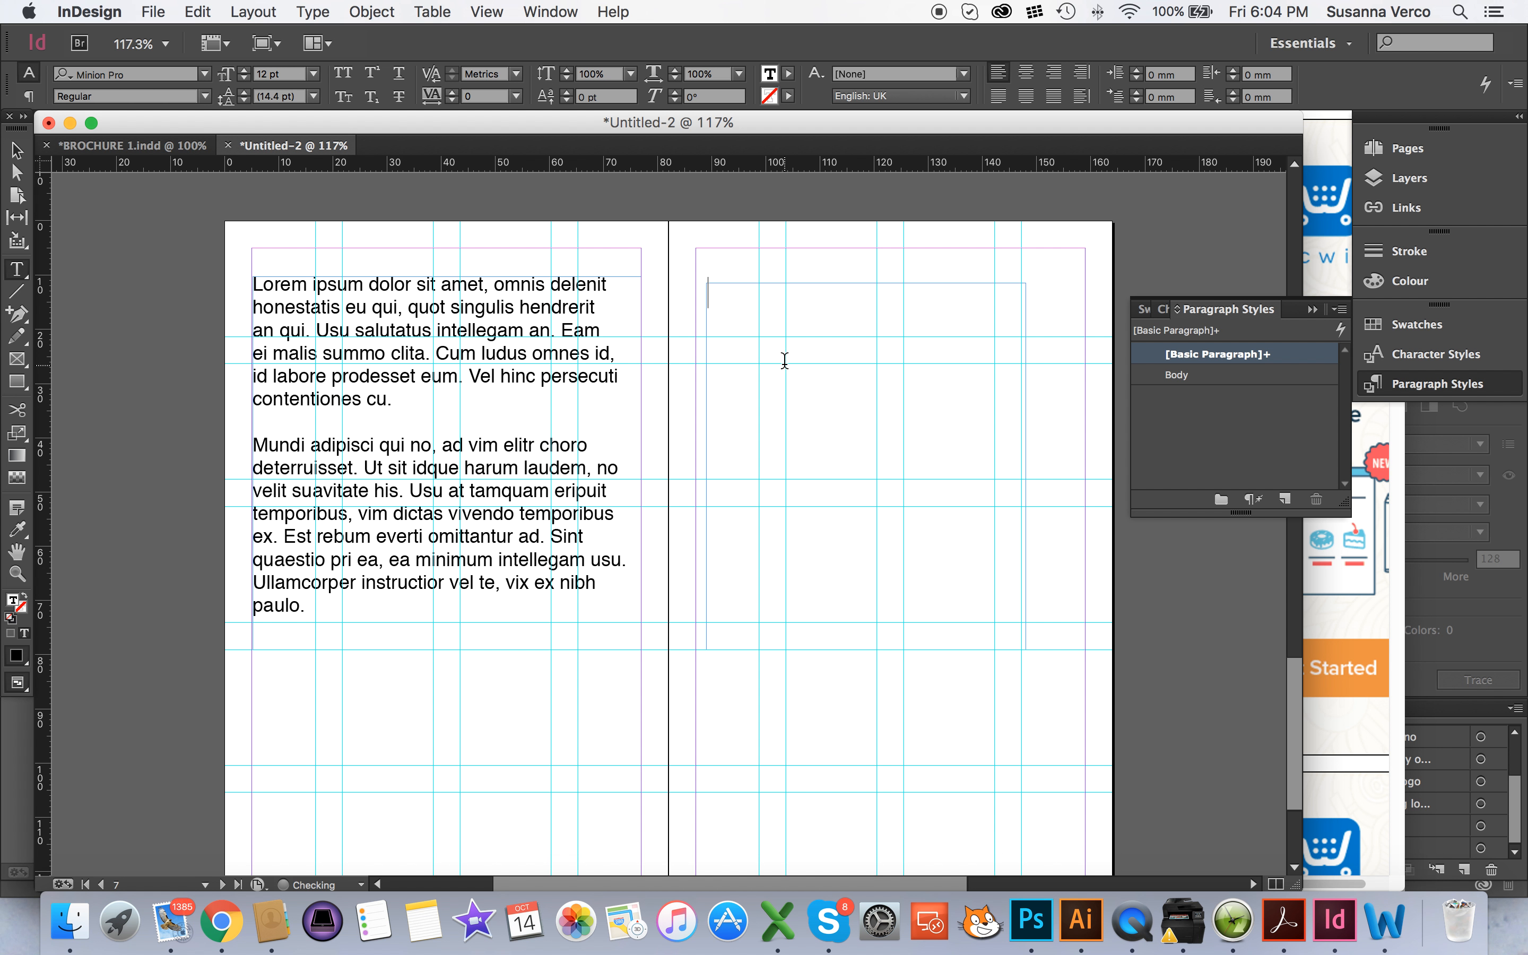
key("super+v")
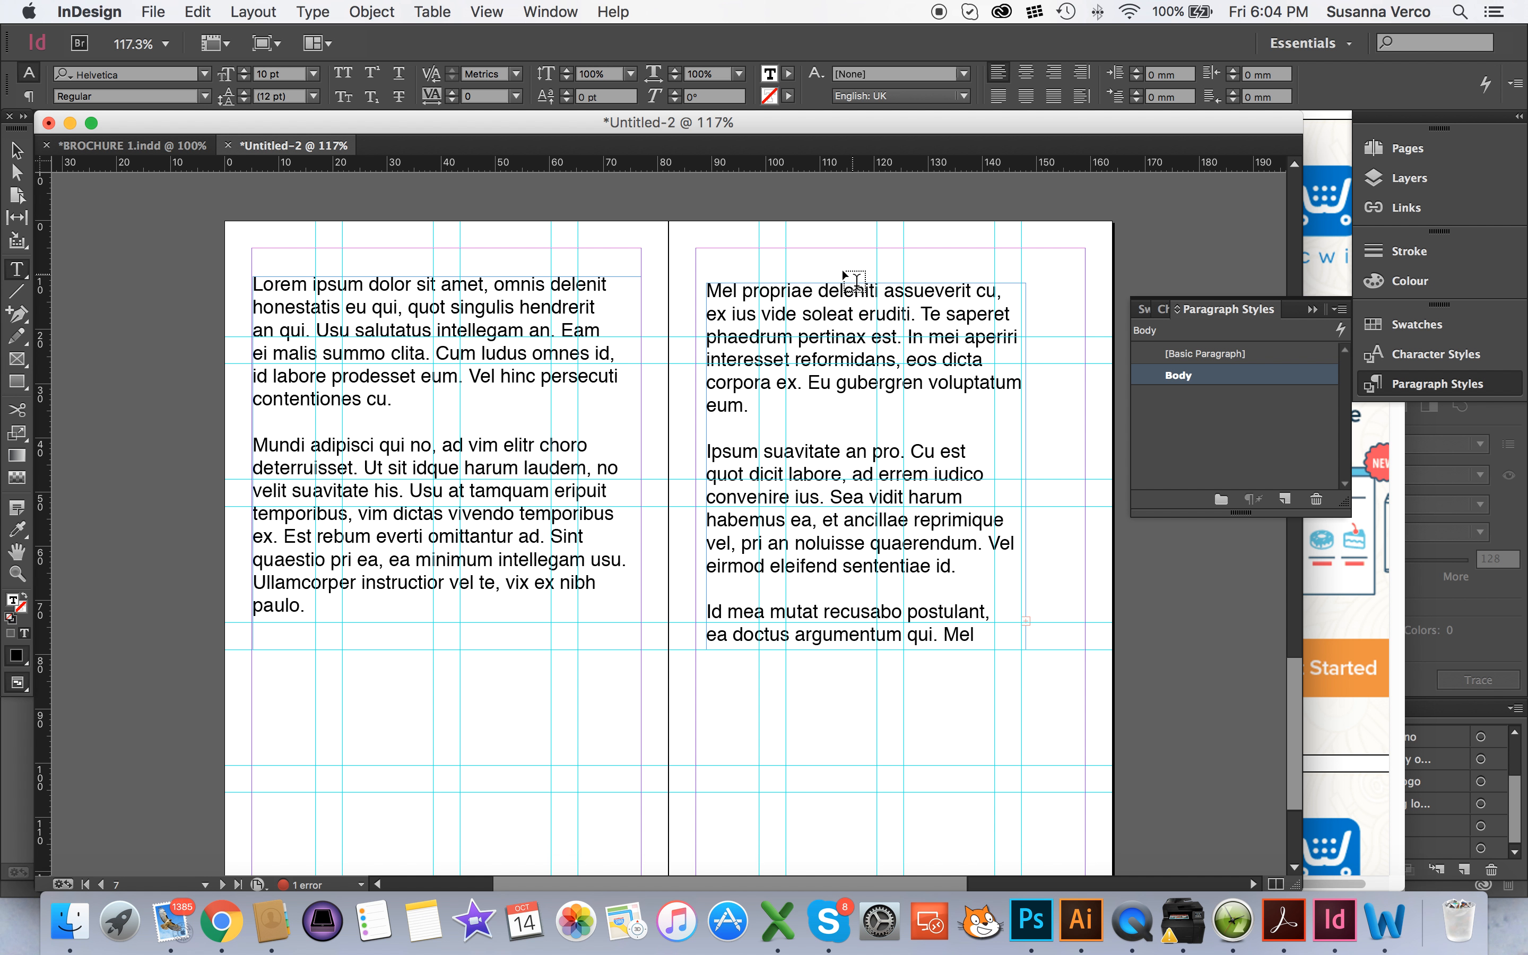
left_click(17, 150)
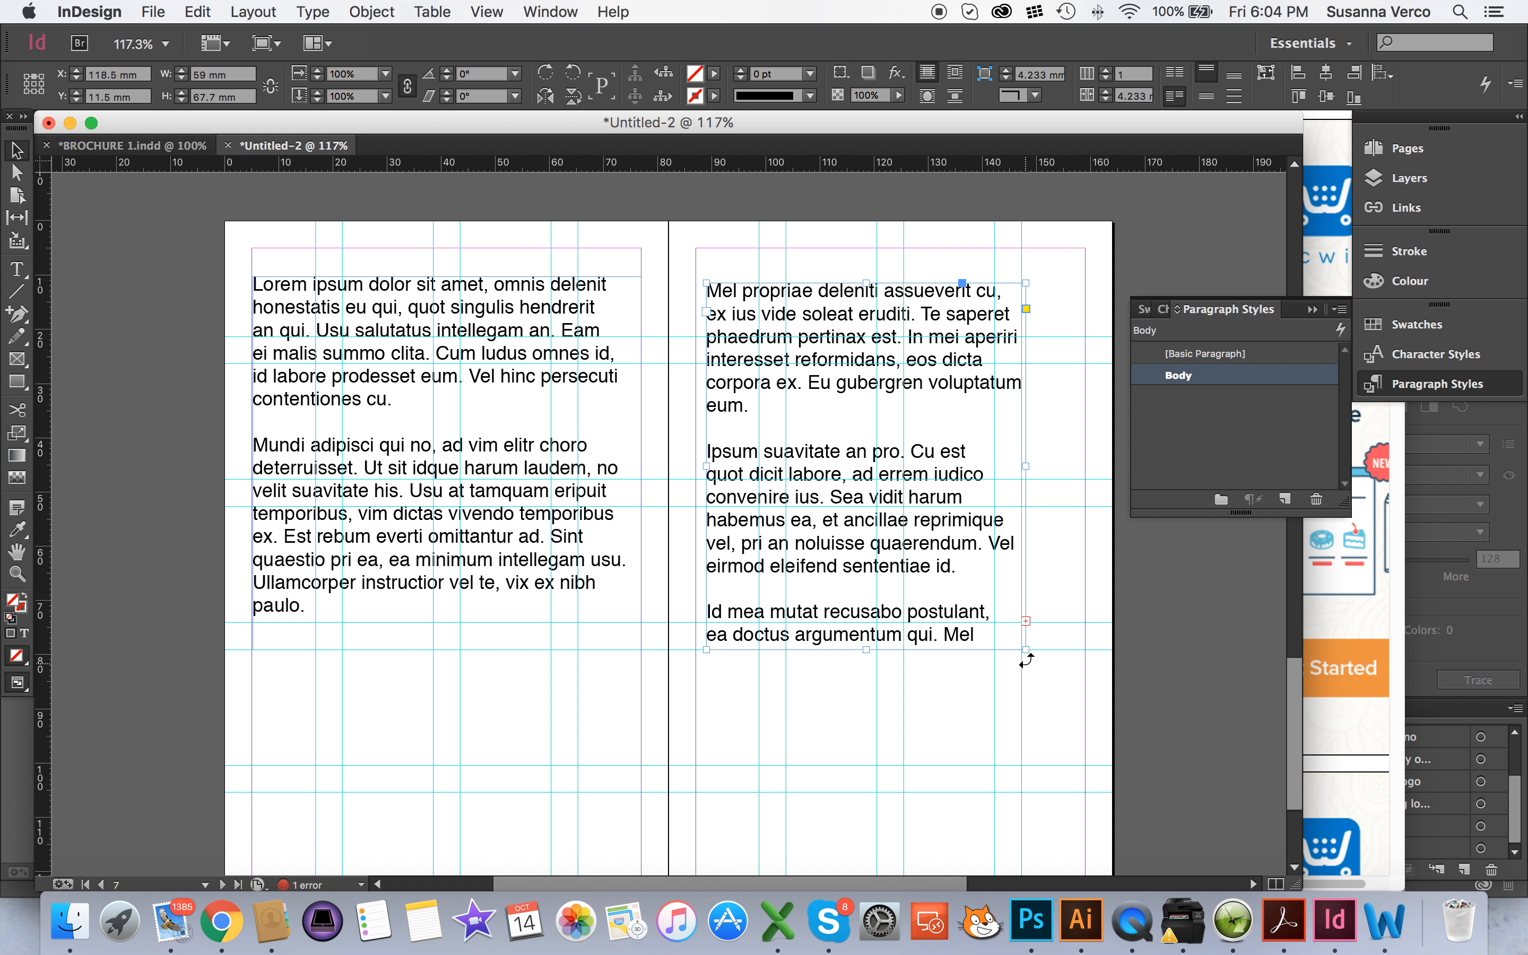
left_click(1026, 650)
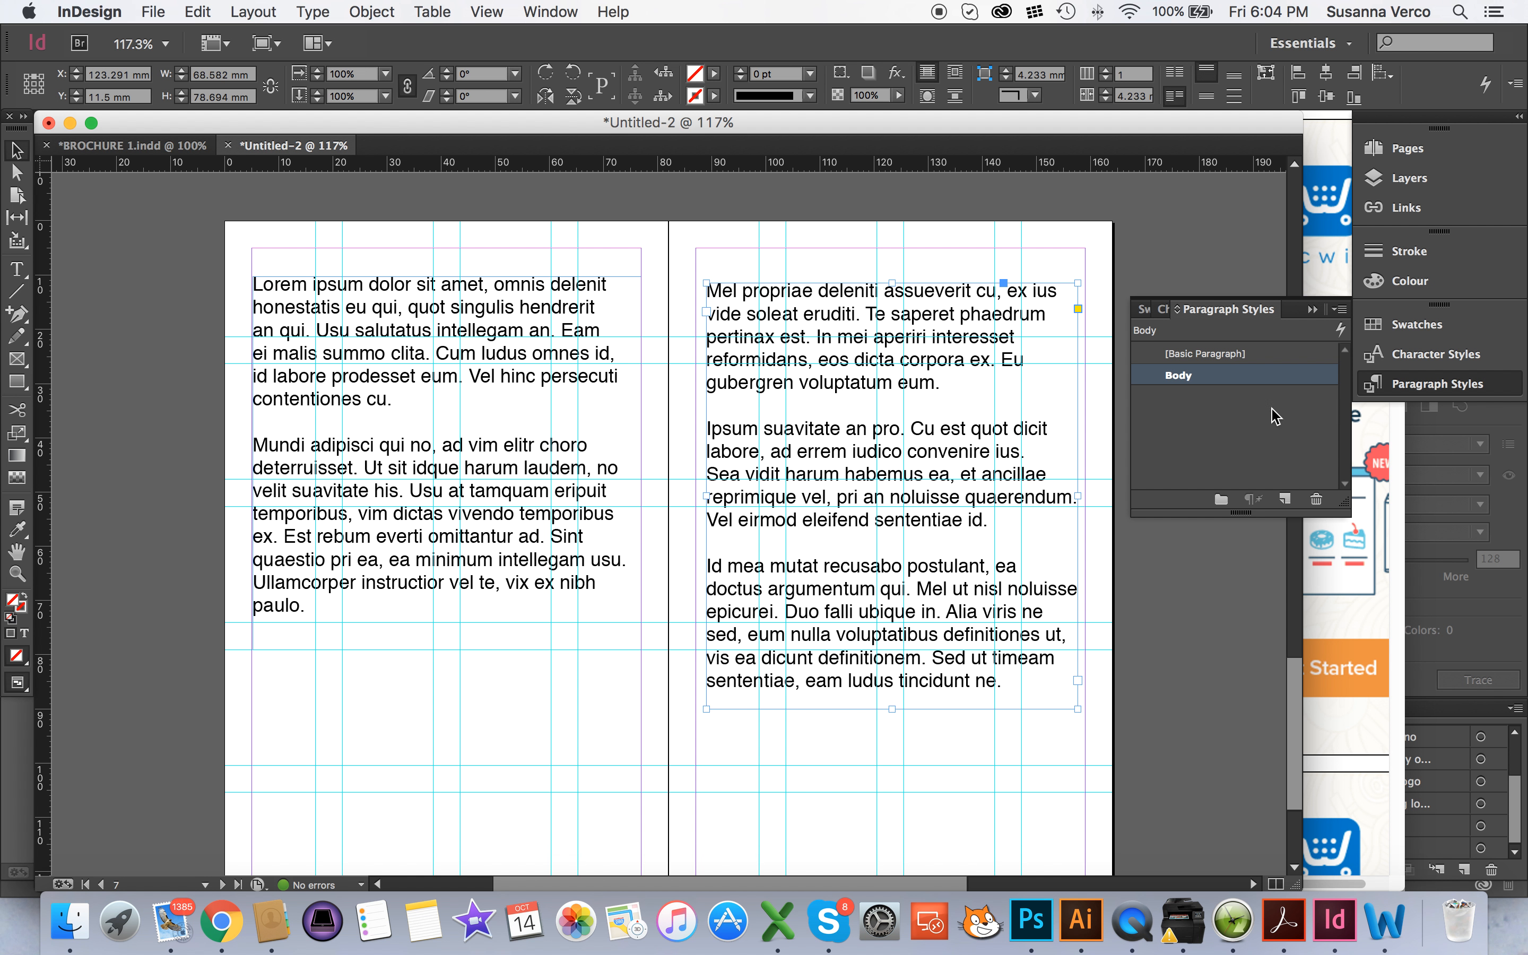
Override the font of the right page's text with Ayuthaya and reset it by reapplying the Body paragraph style
double_click(994, 685)
left_click_drag(1002, 682, 711, 255)
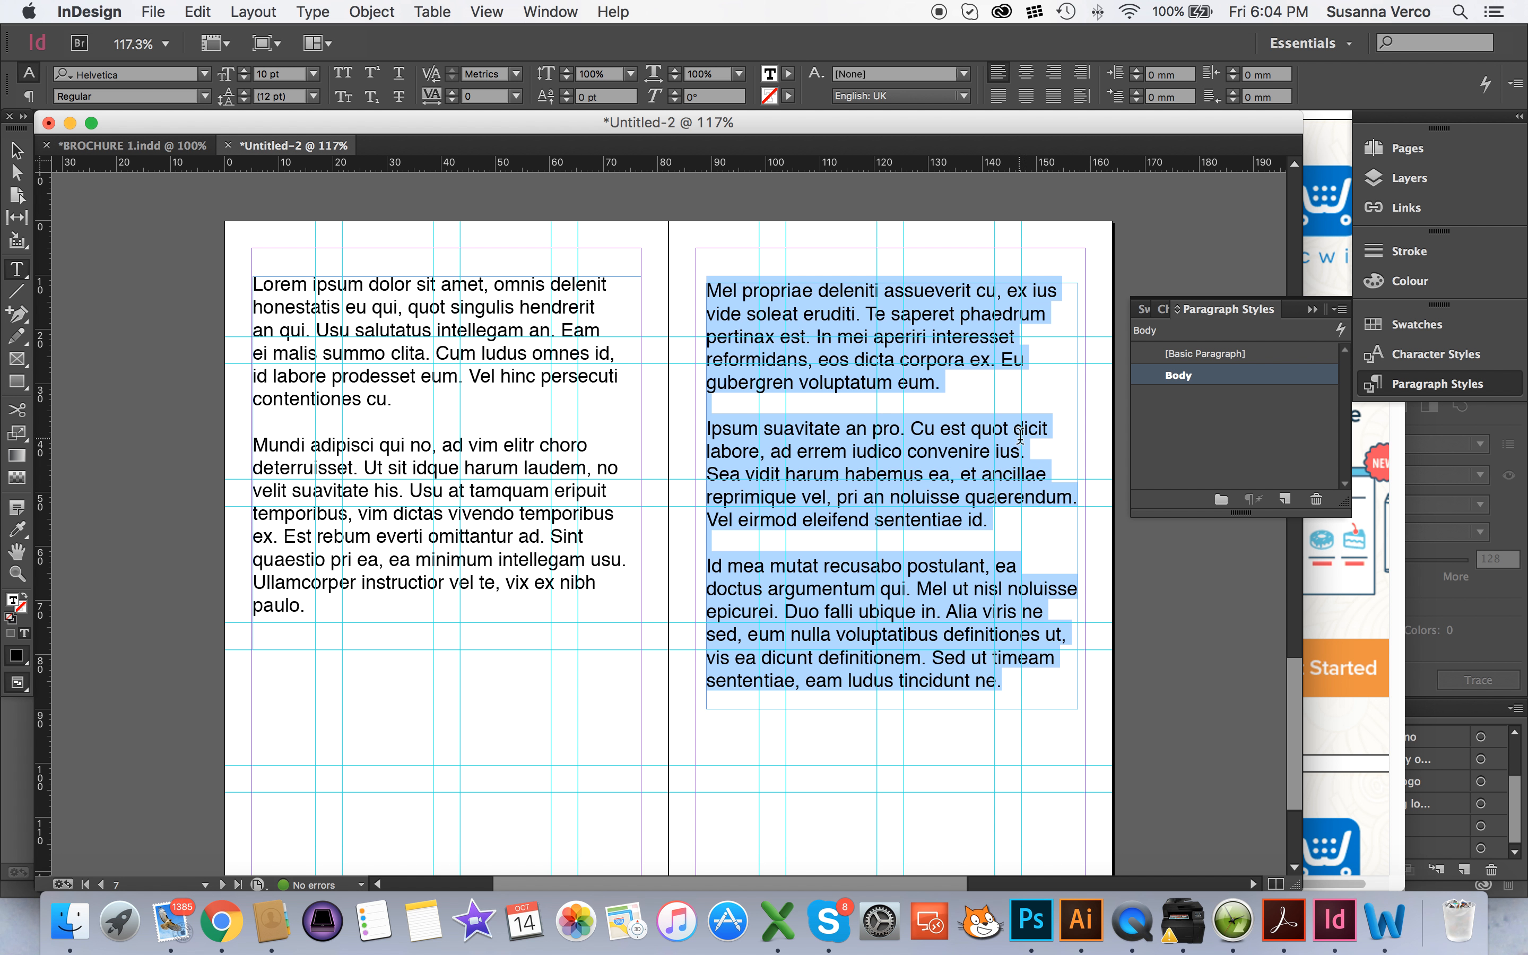
left_click(205, 74)
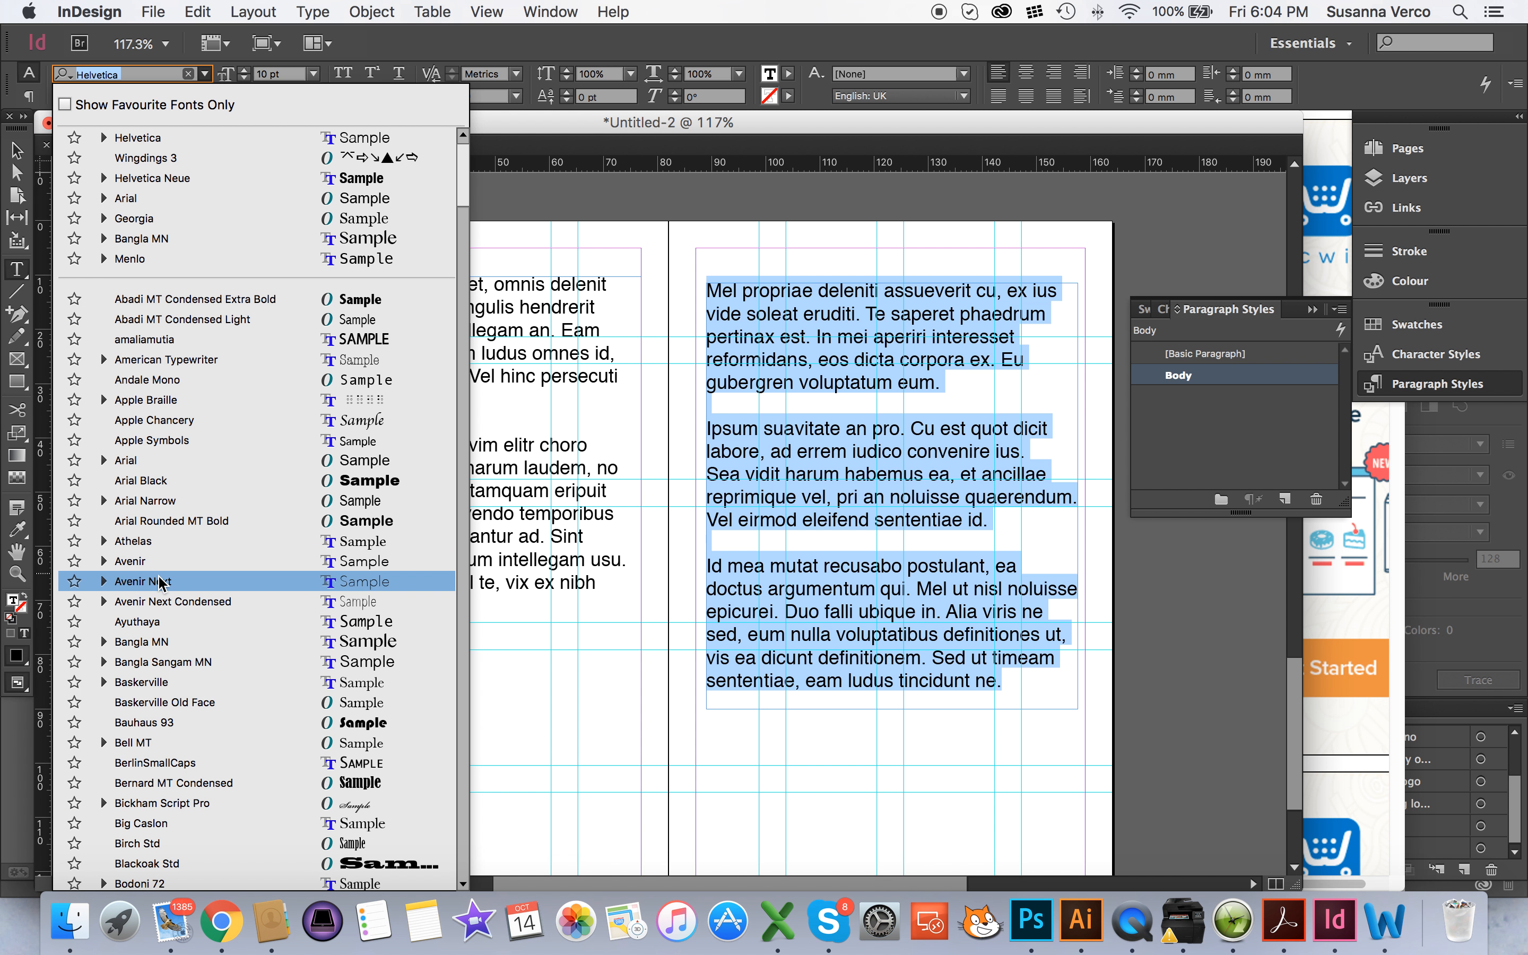
left_click(189, 620)
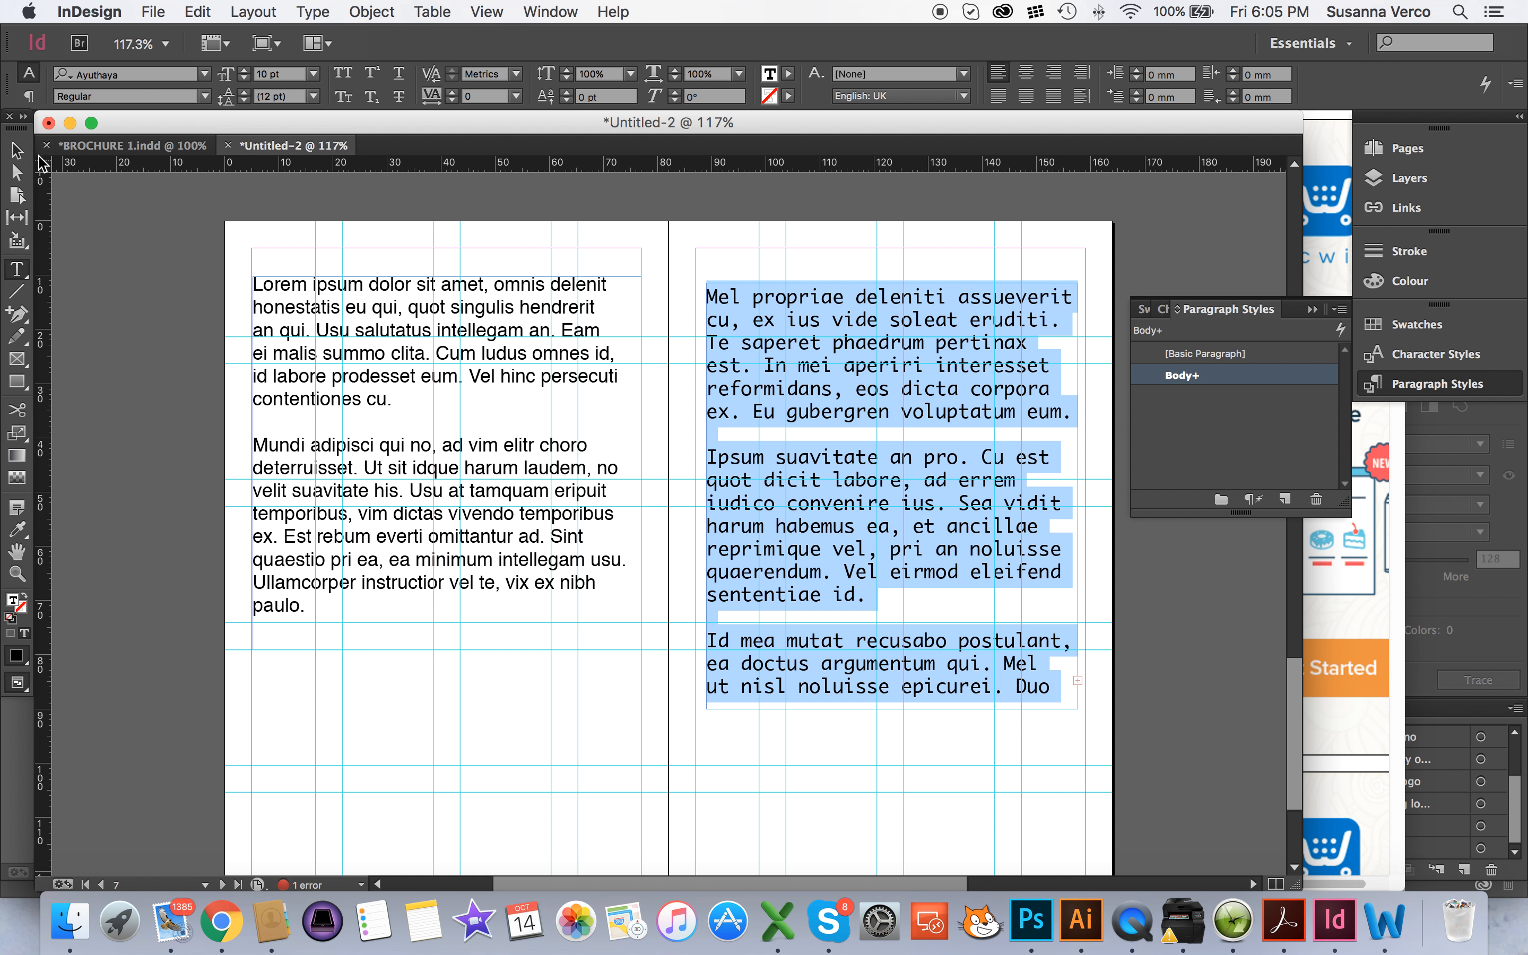
double_click(1199, 379)
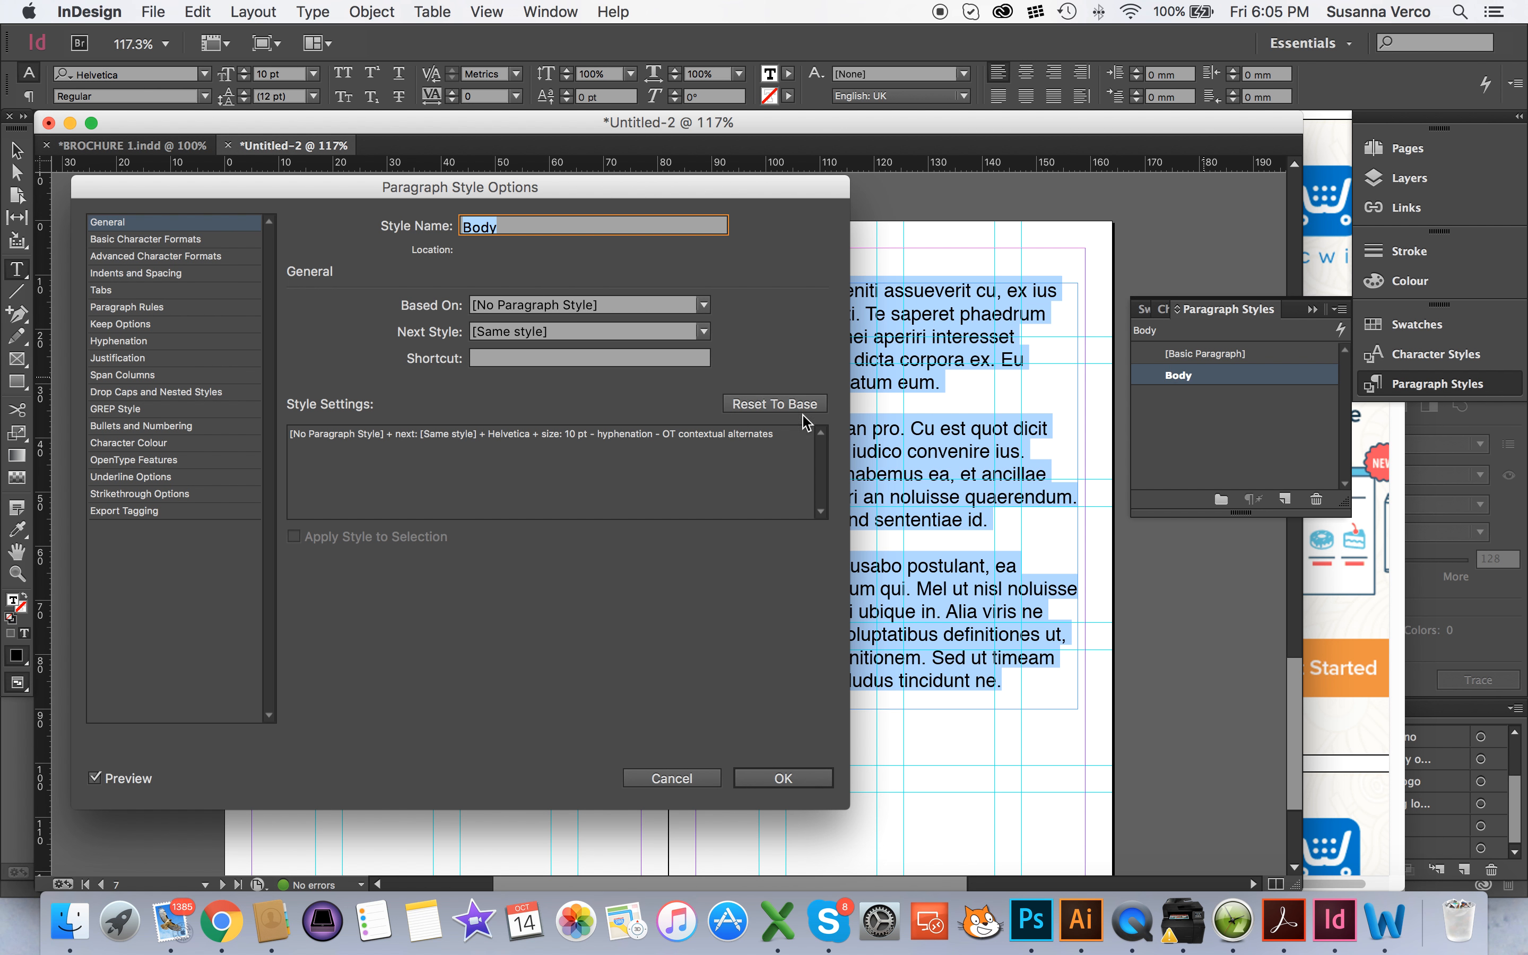
left_click(672, 778)
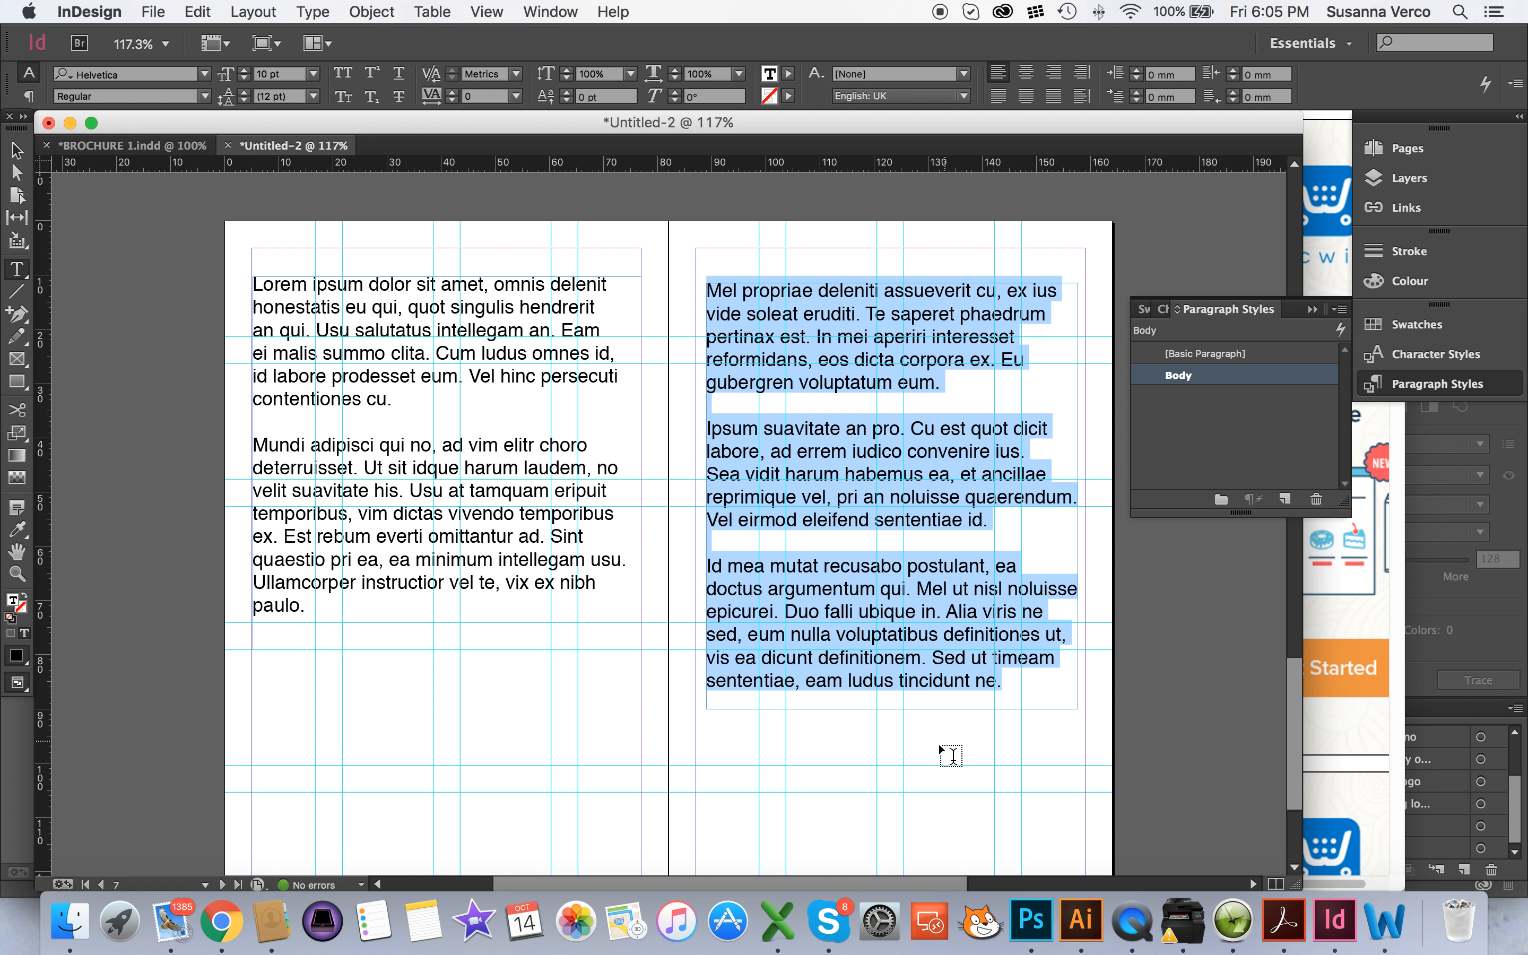
With no text selected, create a new paragraph style named Header, based on Body
left_click(986, 744)
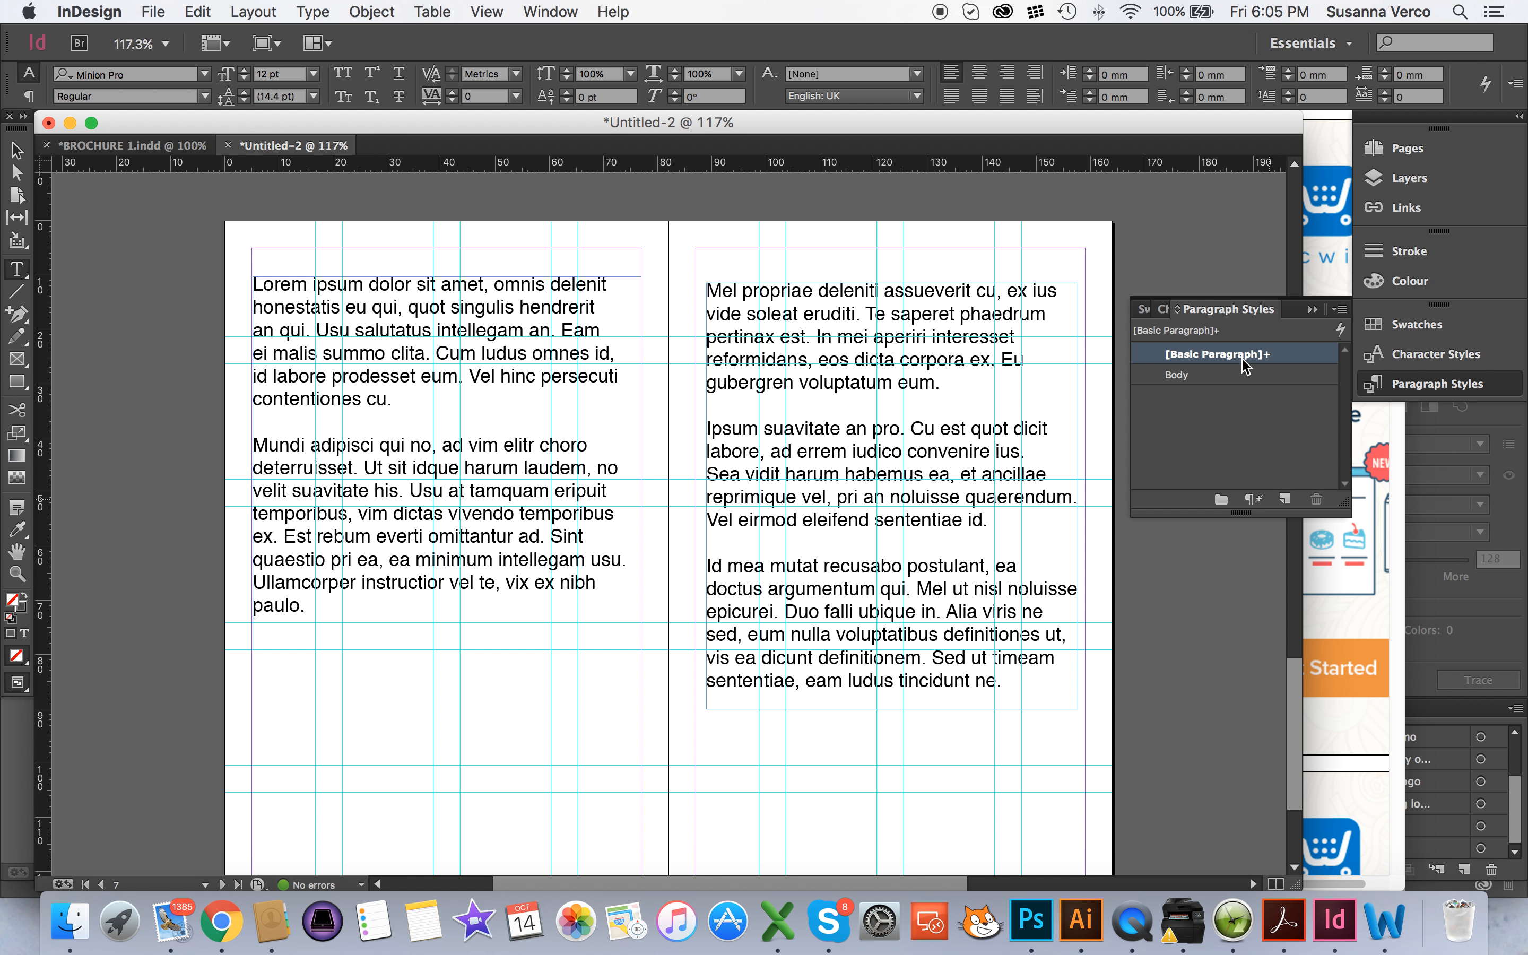
left_click(1284, 498)
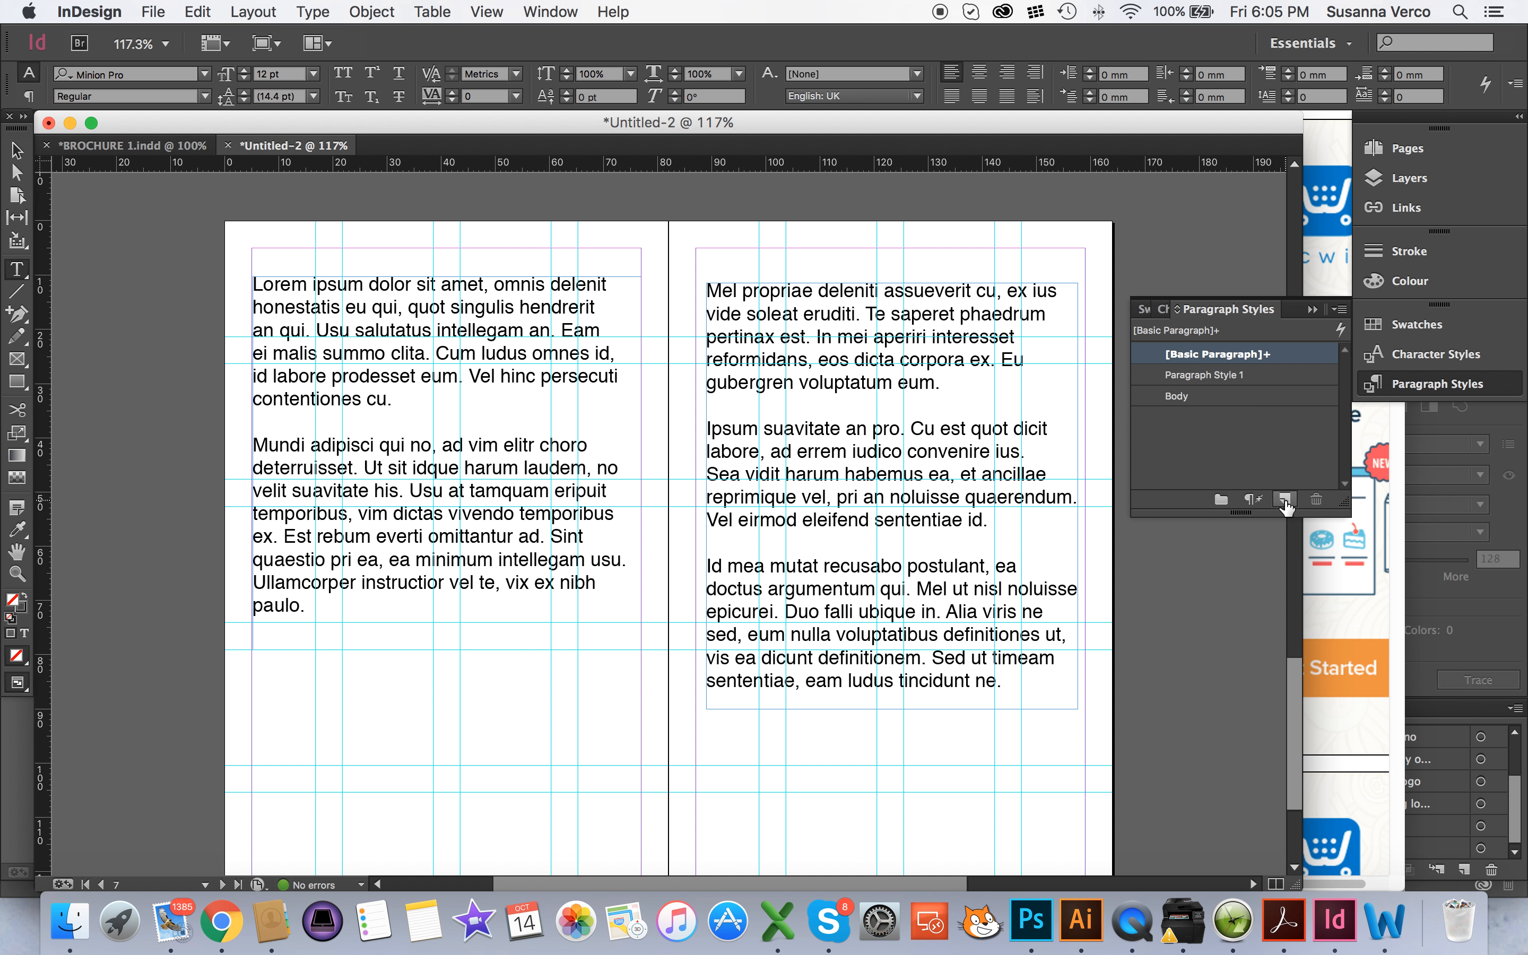
double_click(1213, 375)
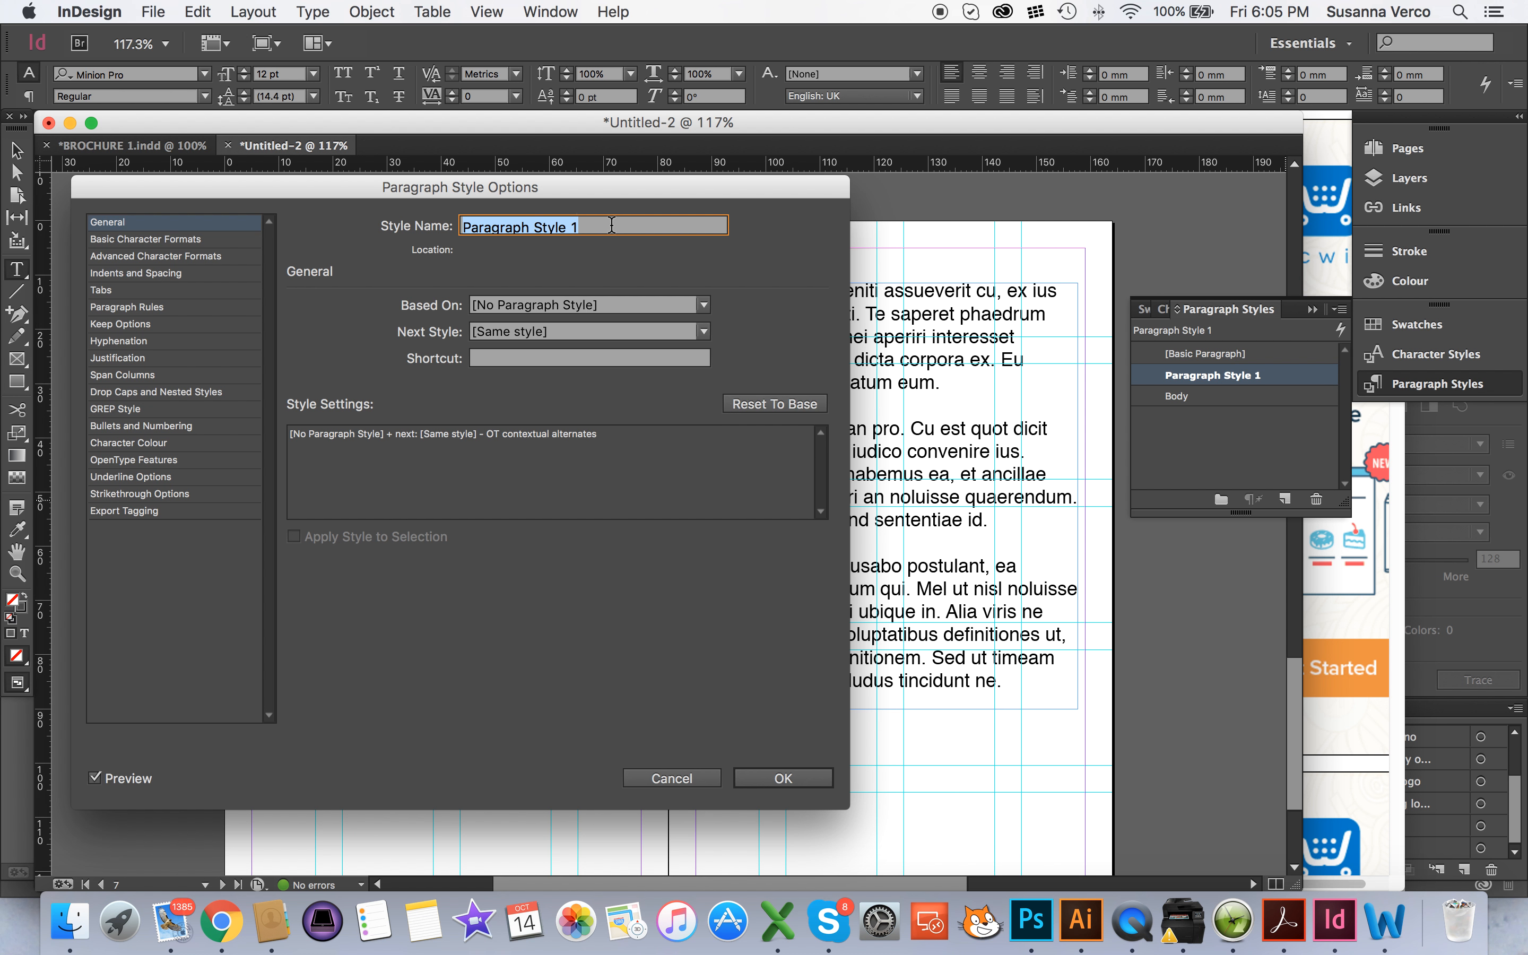
type("Header")
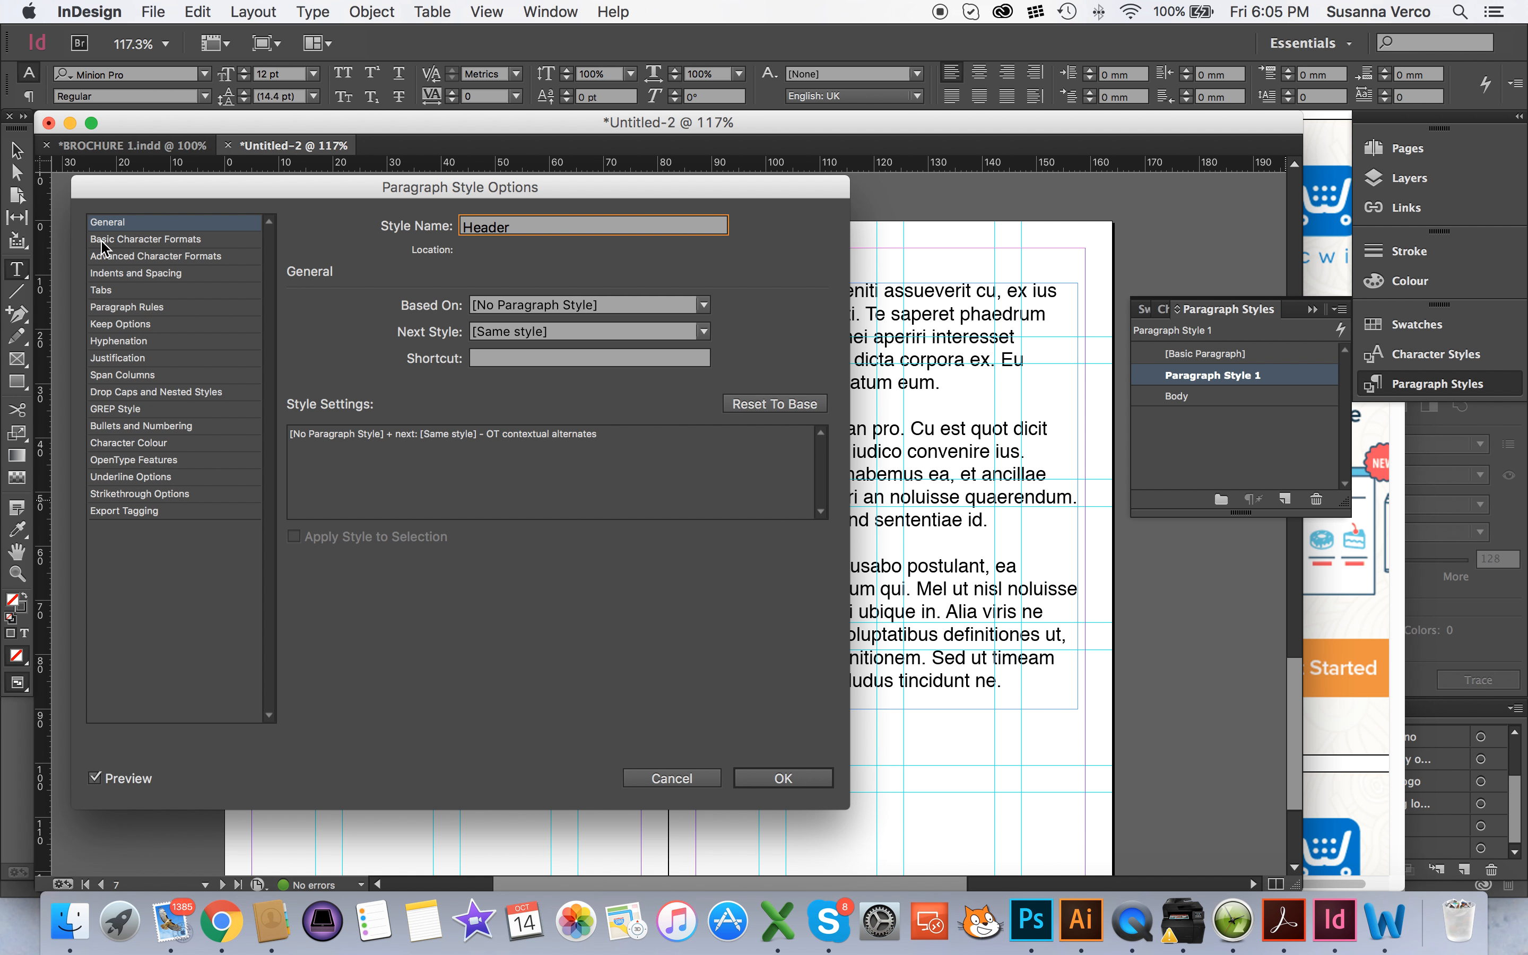
left_click(606, 305)
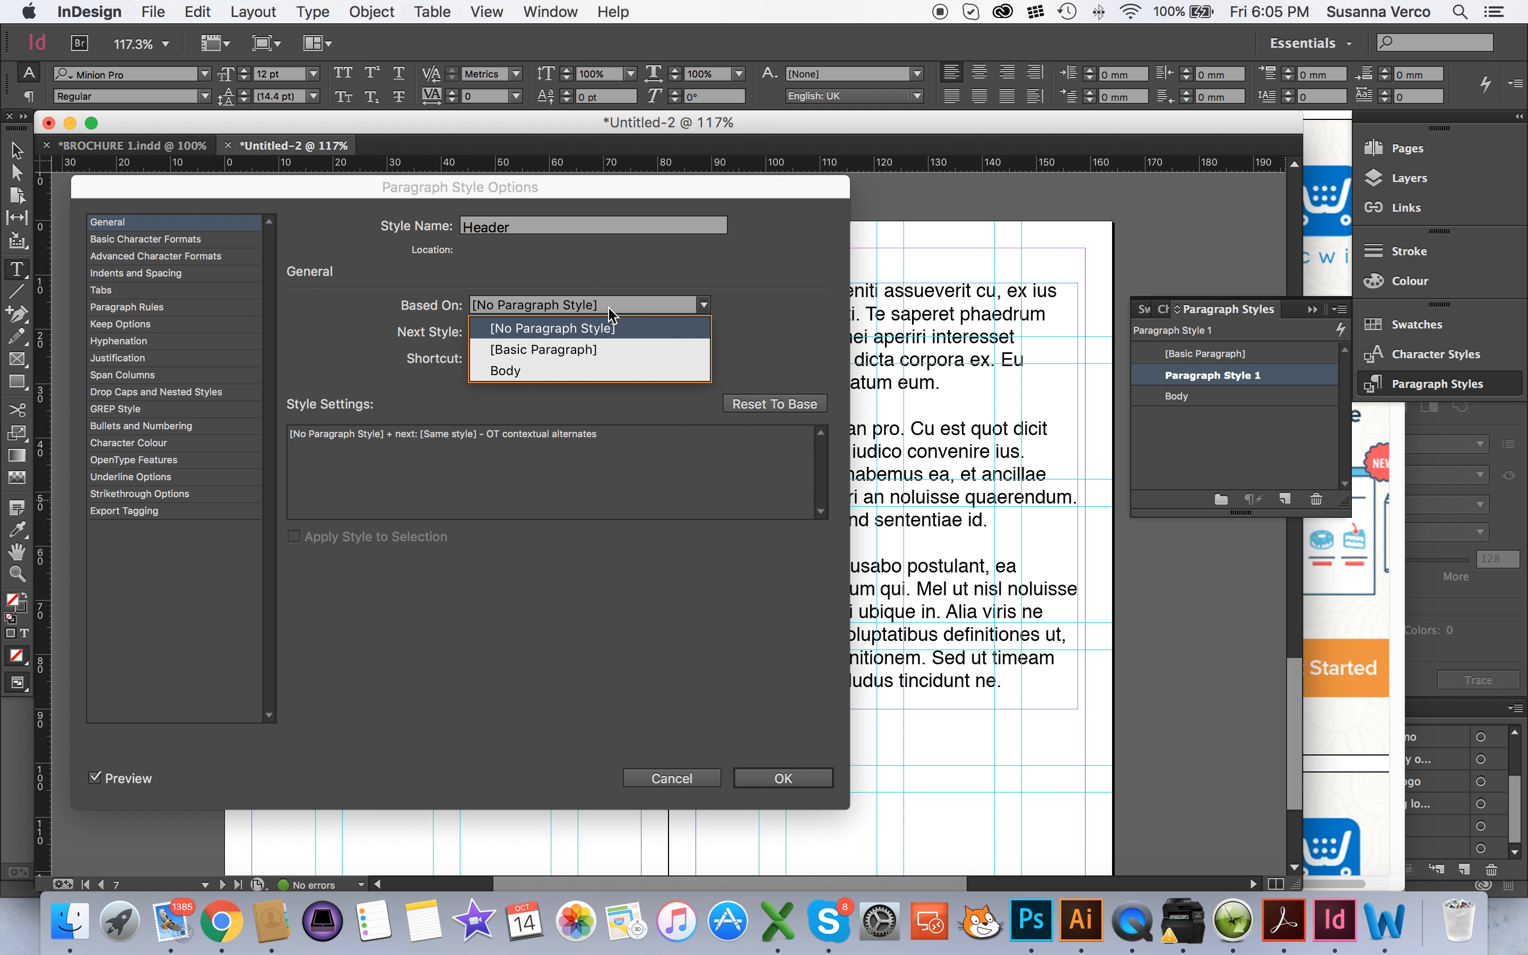
left_click(616, 371)
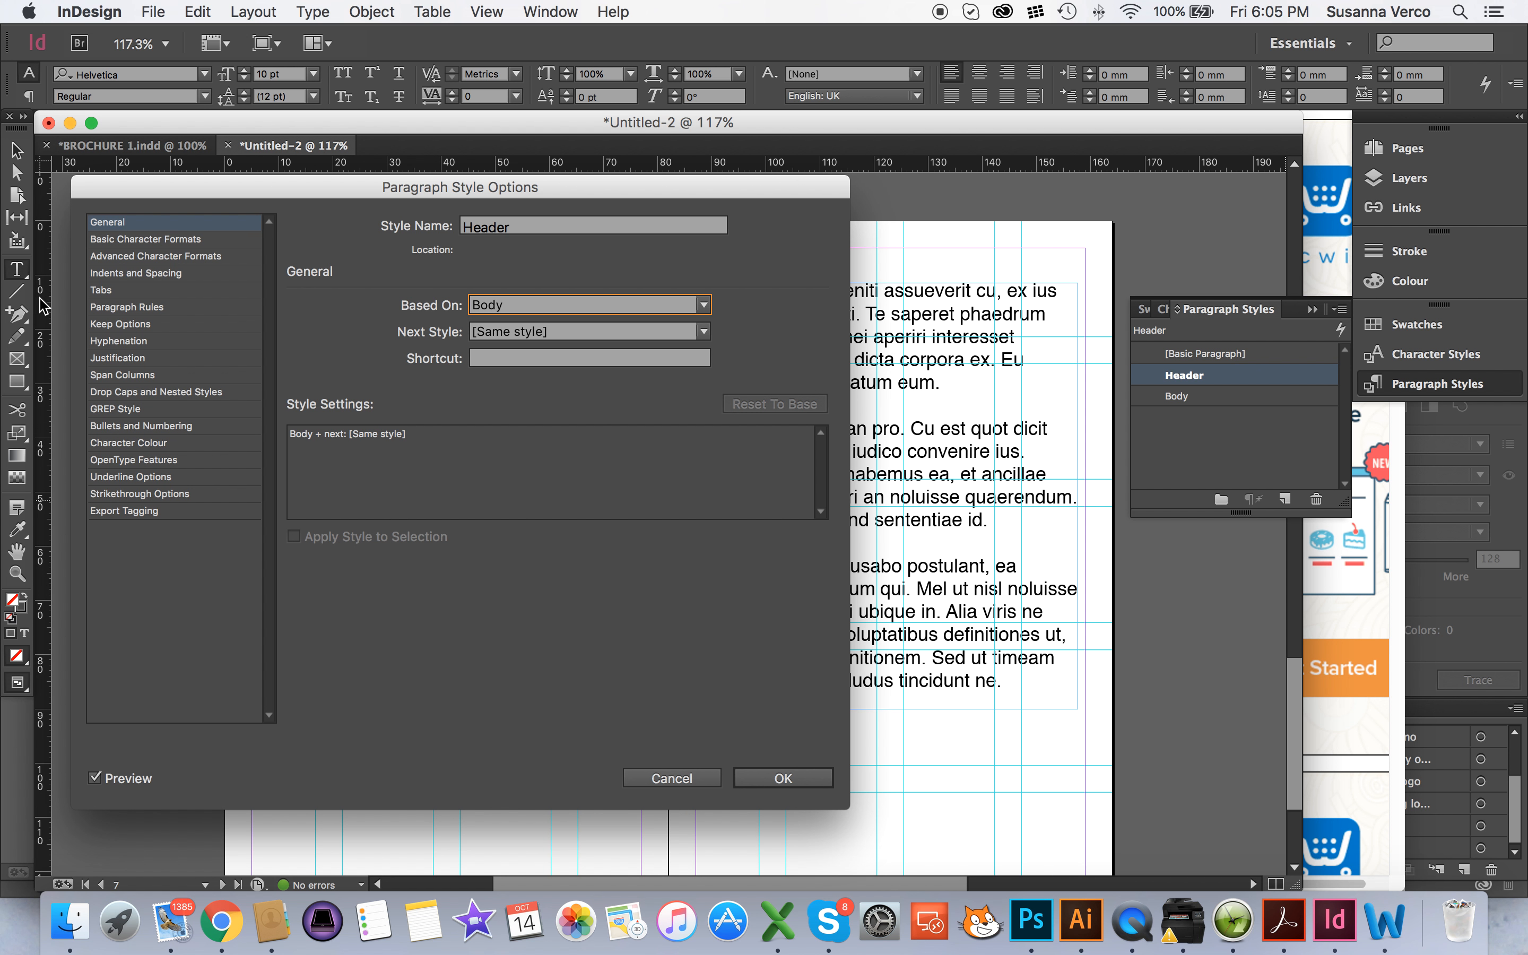
Set the Header style's font size to 16 pt and its font style to Bold Oblique
left_click(132, 239)
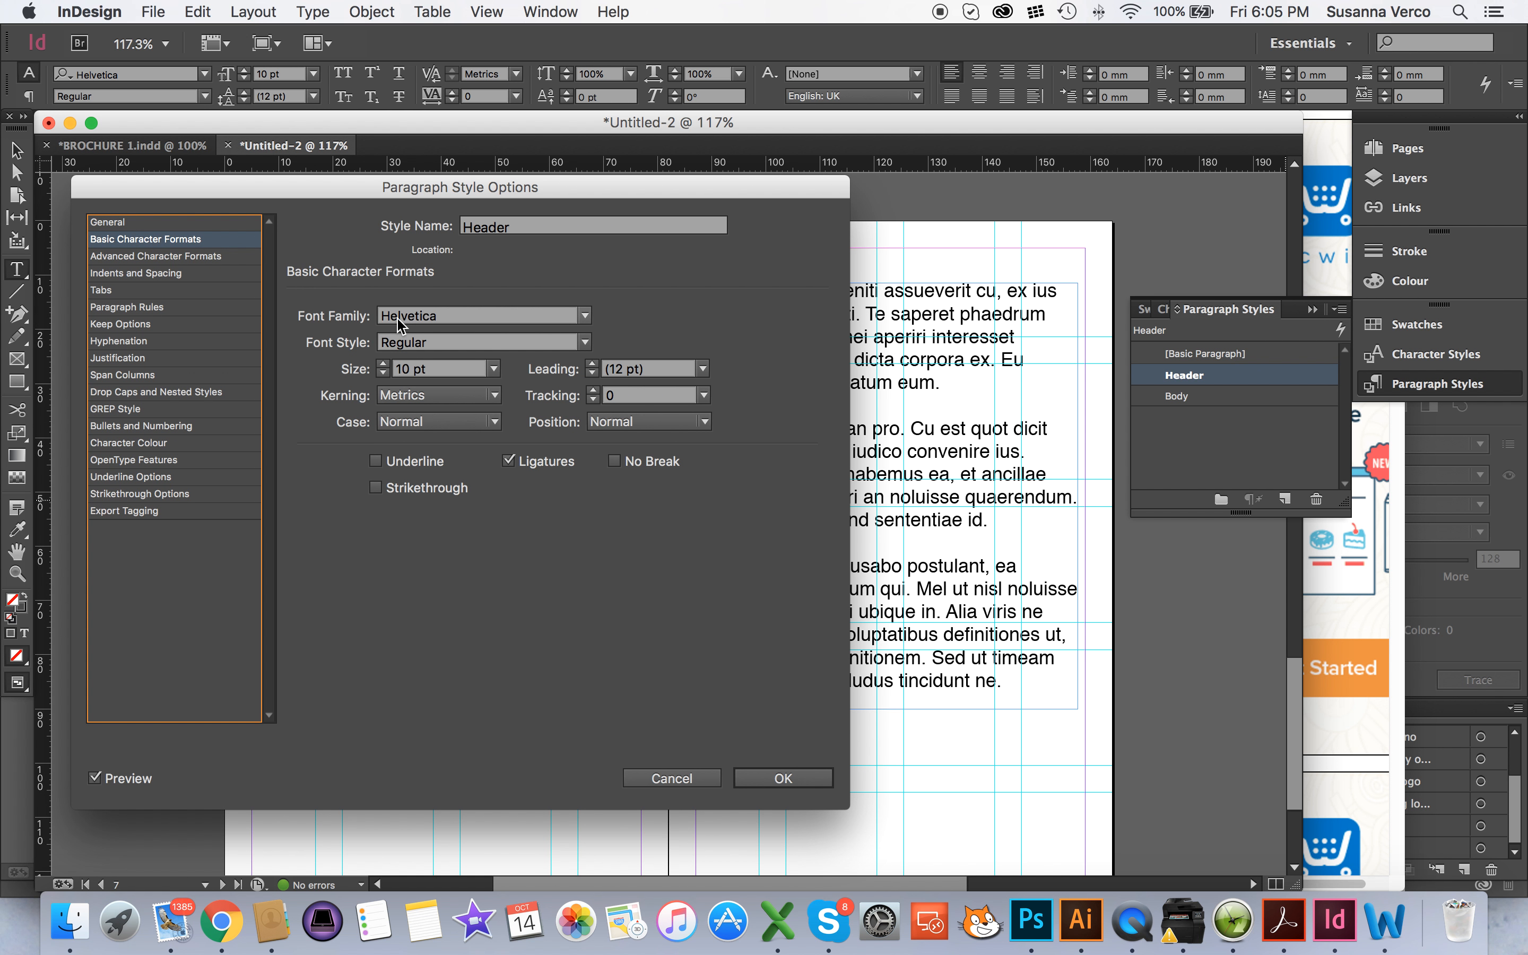
left_click(383, 364)
left_click(383, 364)
left_click(383, 364)
left_click(382, 365)
left_click(383, 364)
left_click(384, 363)
left_click(458, 342)
left_click(584, 342)
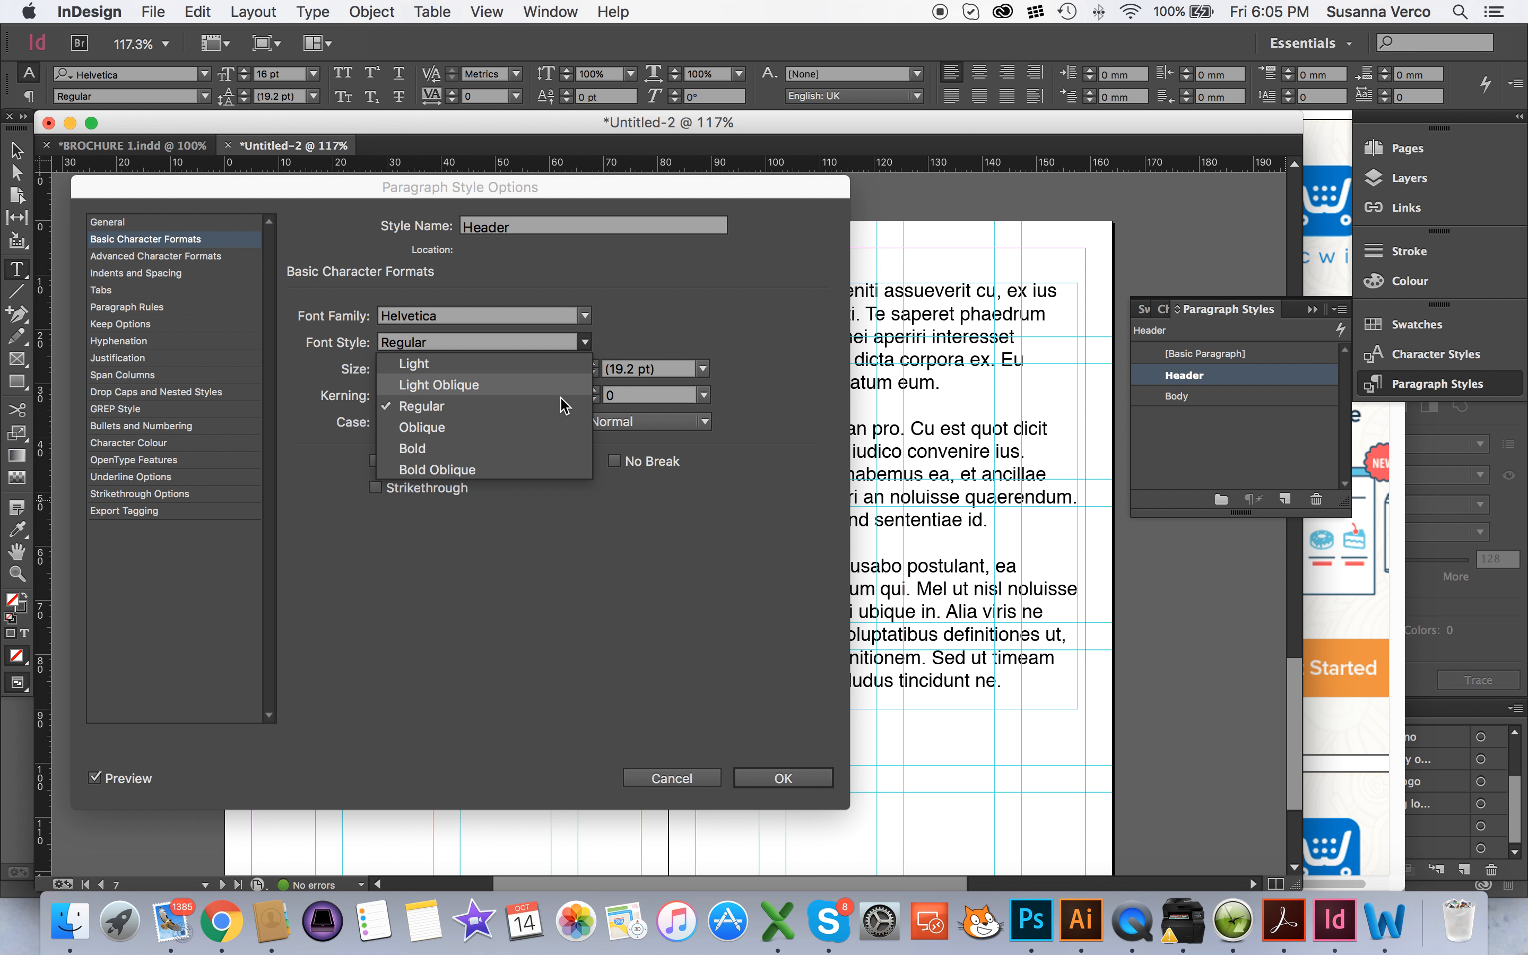
left_click(555, 470)
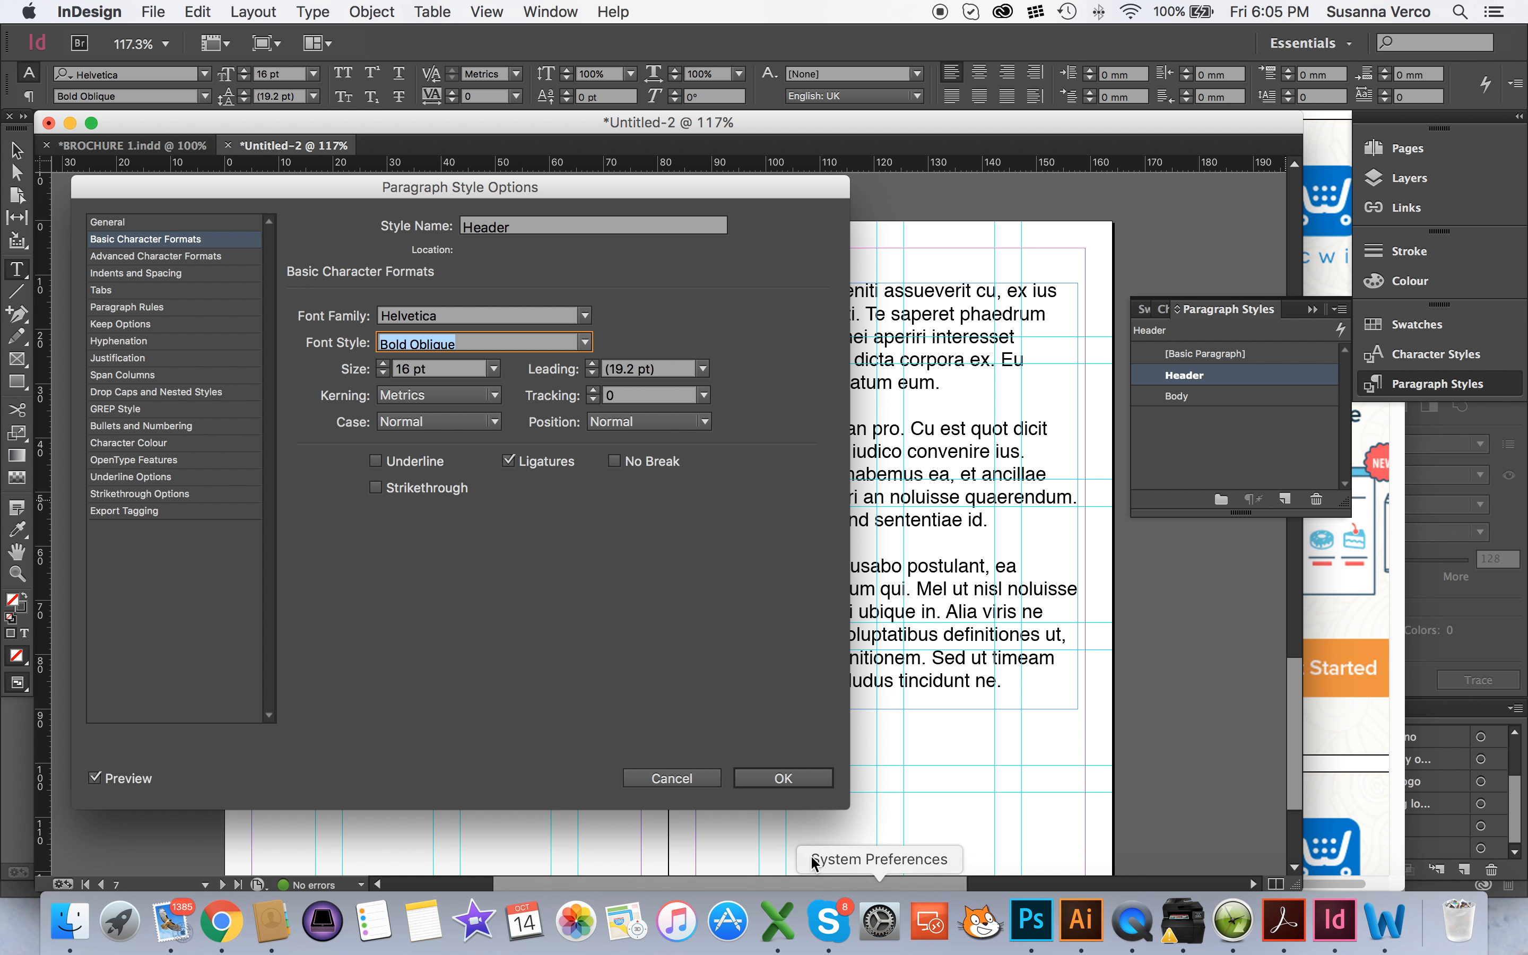
left_click(805, 787)
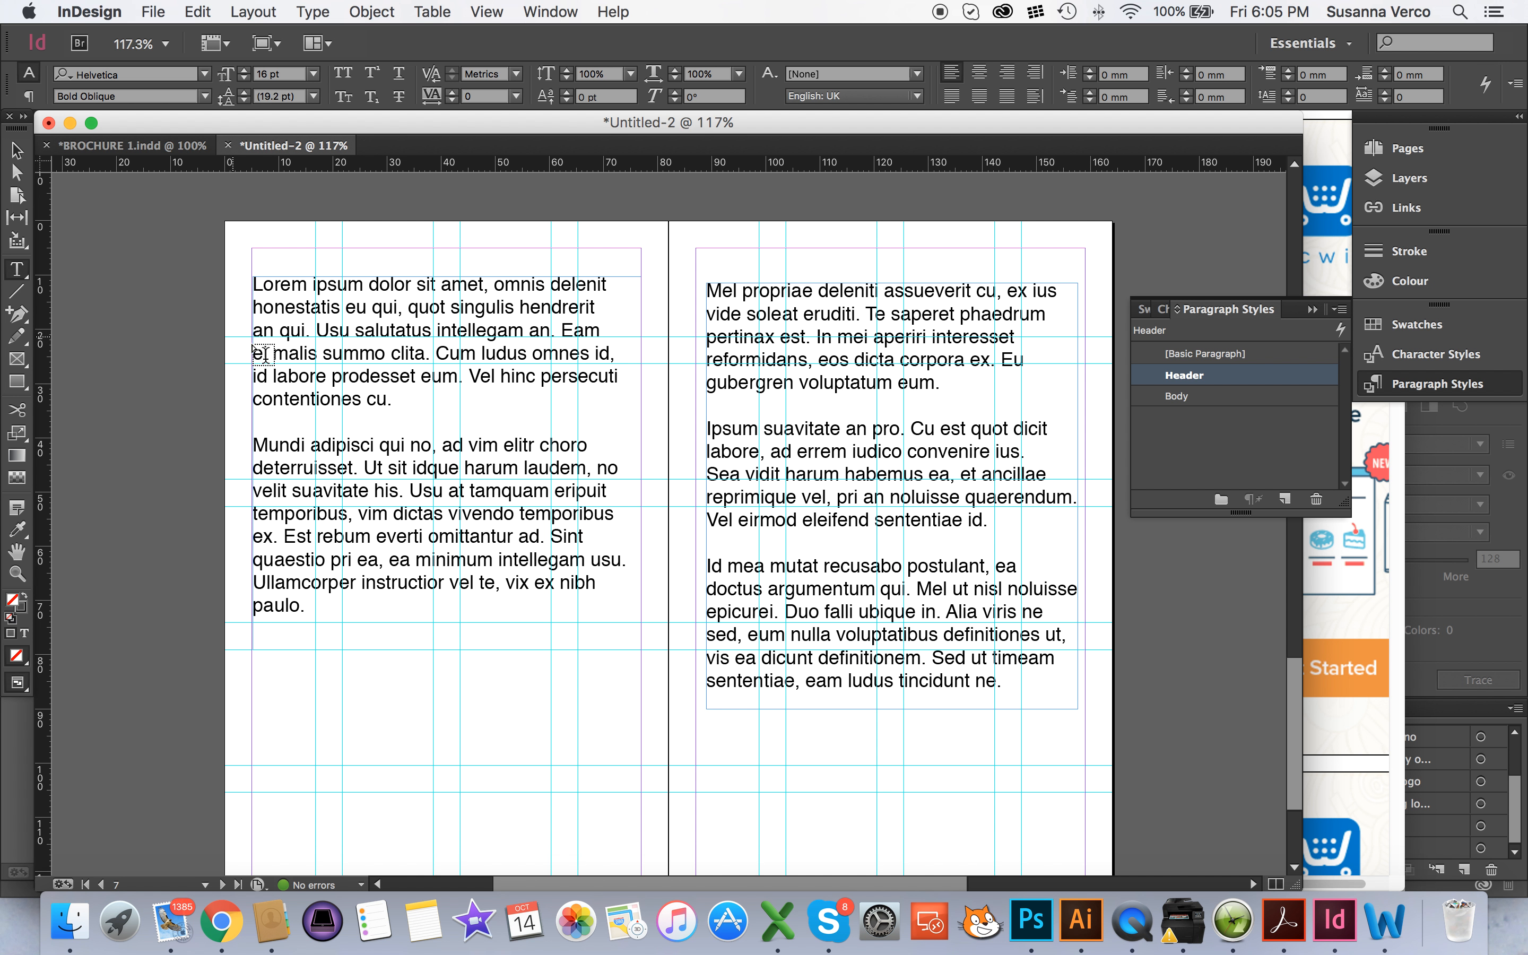
Add a text frame about 69.2 mm wide and 6.8 mm high above the left page's text, containing the teacher's name and "Rocks"
left_click_drag(253, 239, 628, 276)
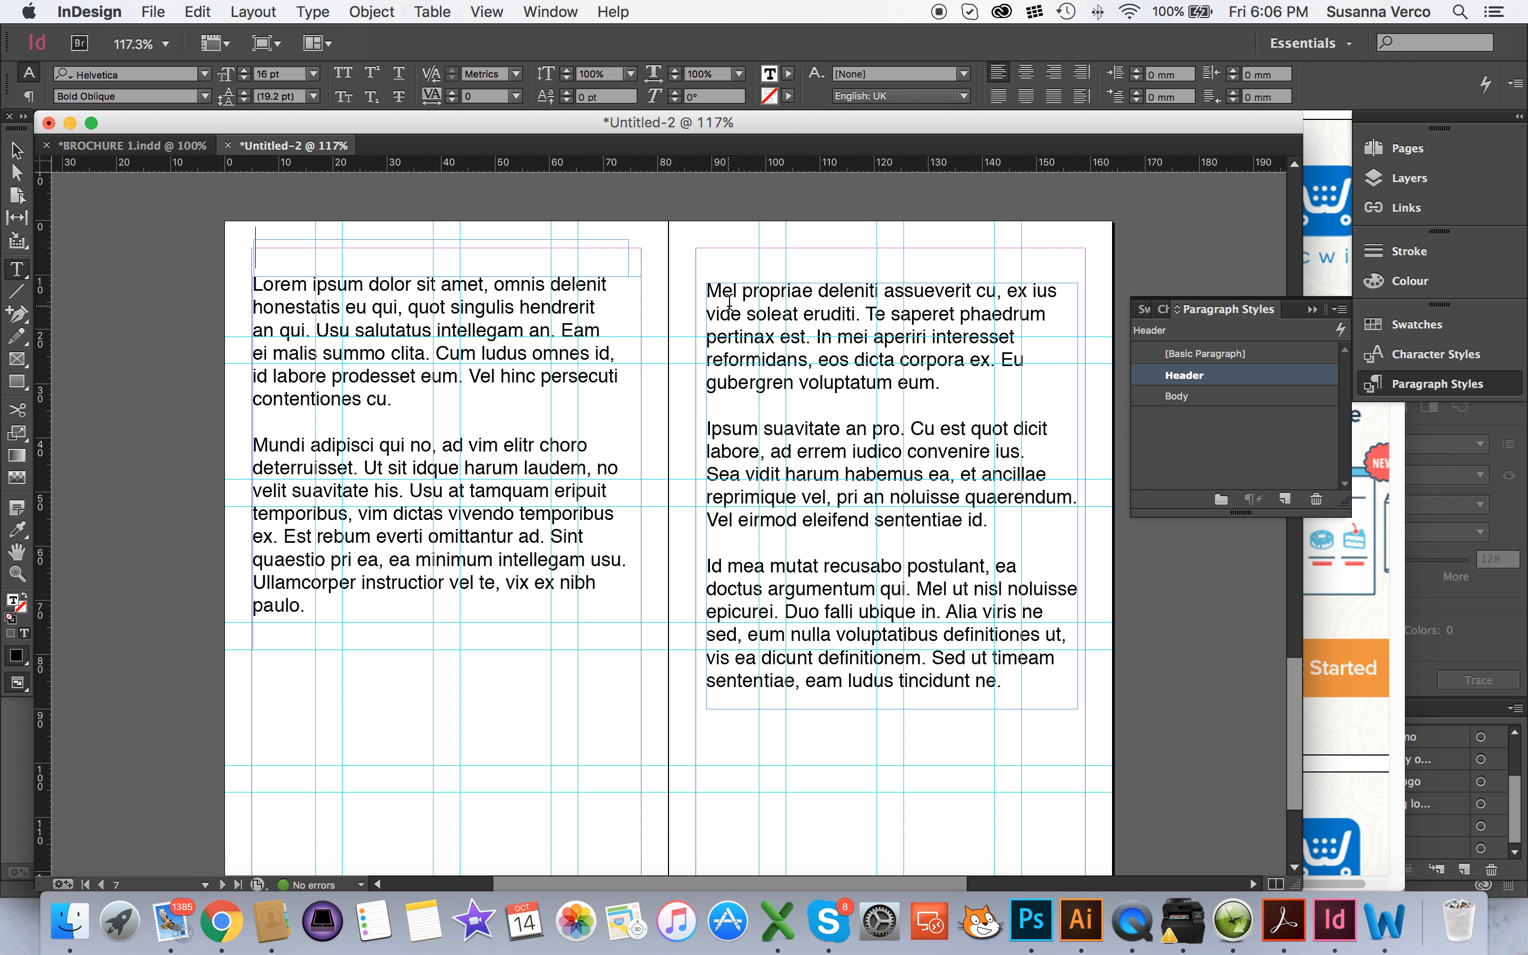
type("Mes")
key("BackSpace")
key("BackSpace")
type("iss Verco")
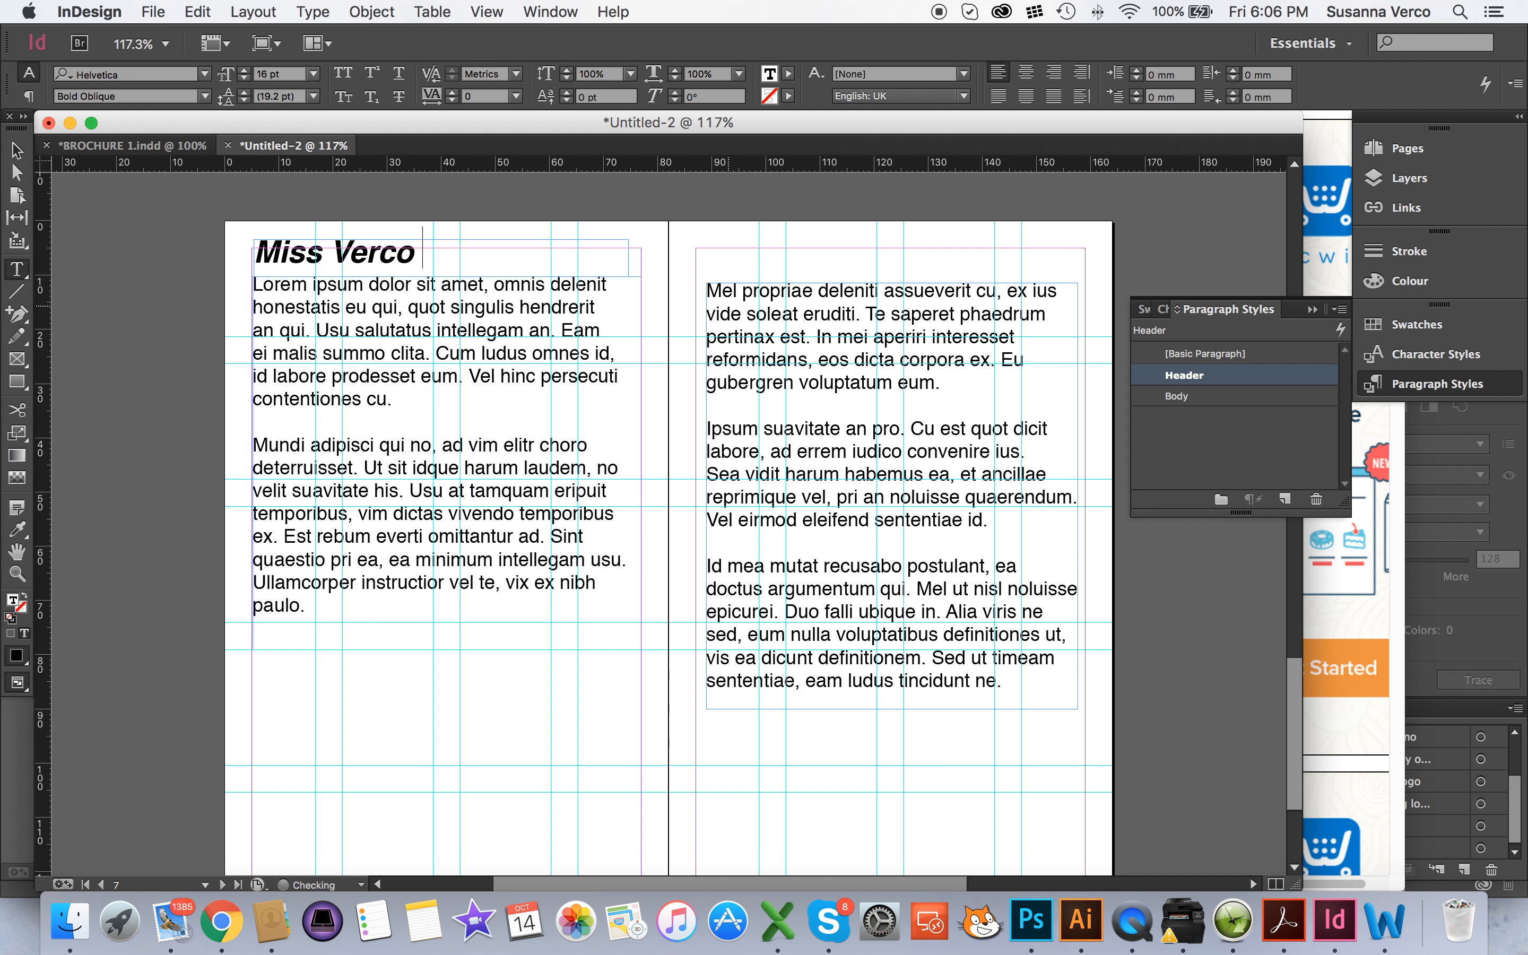
type(" Rocks")
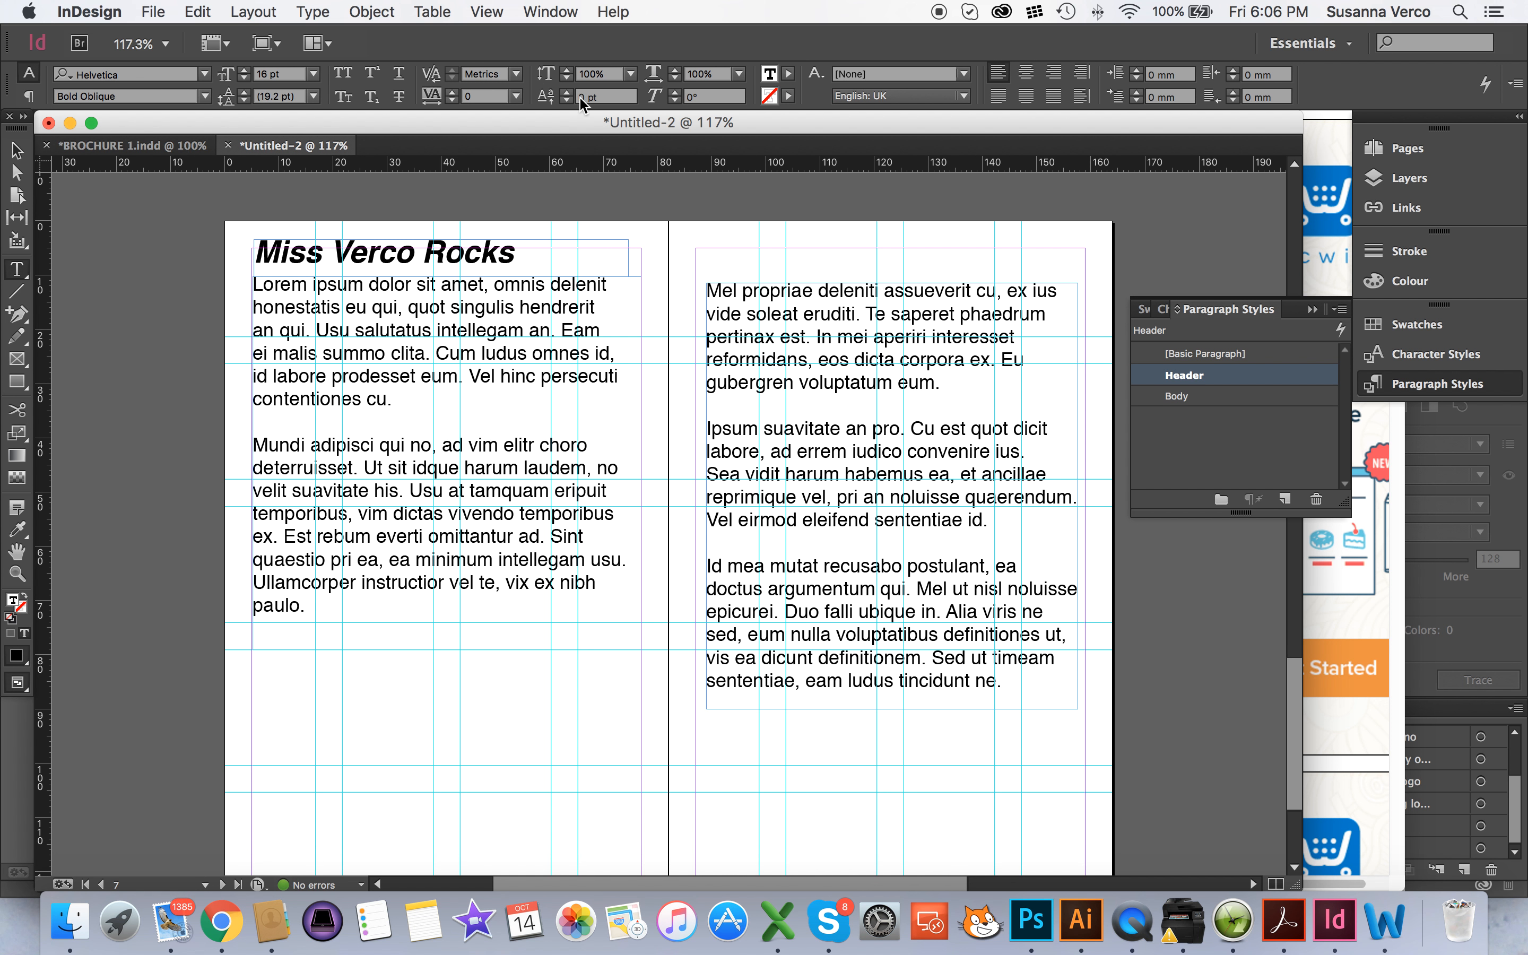
Apply the Body style to the heading text and switch it back to the Header style
left_click(17, 150)
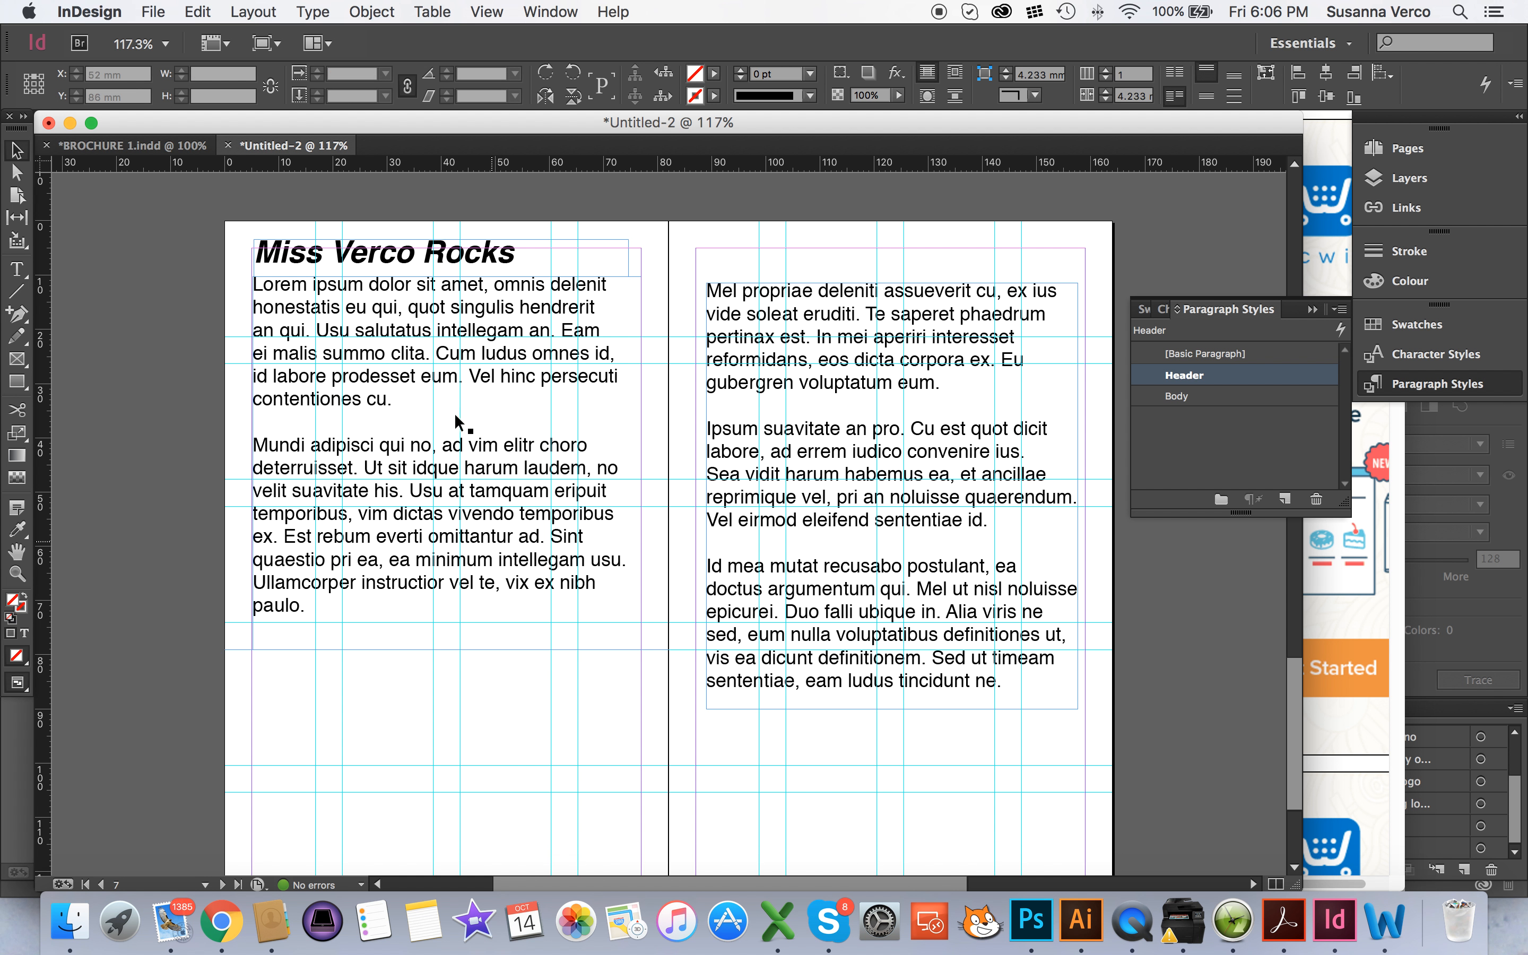
left_click(496, 259)
double_click(496, 259)
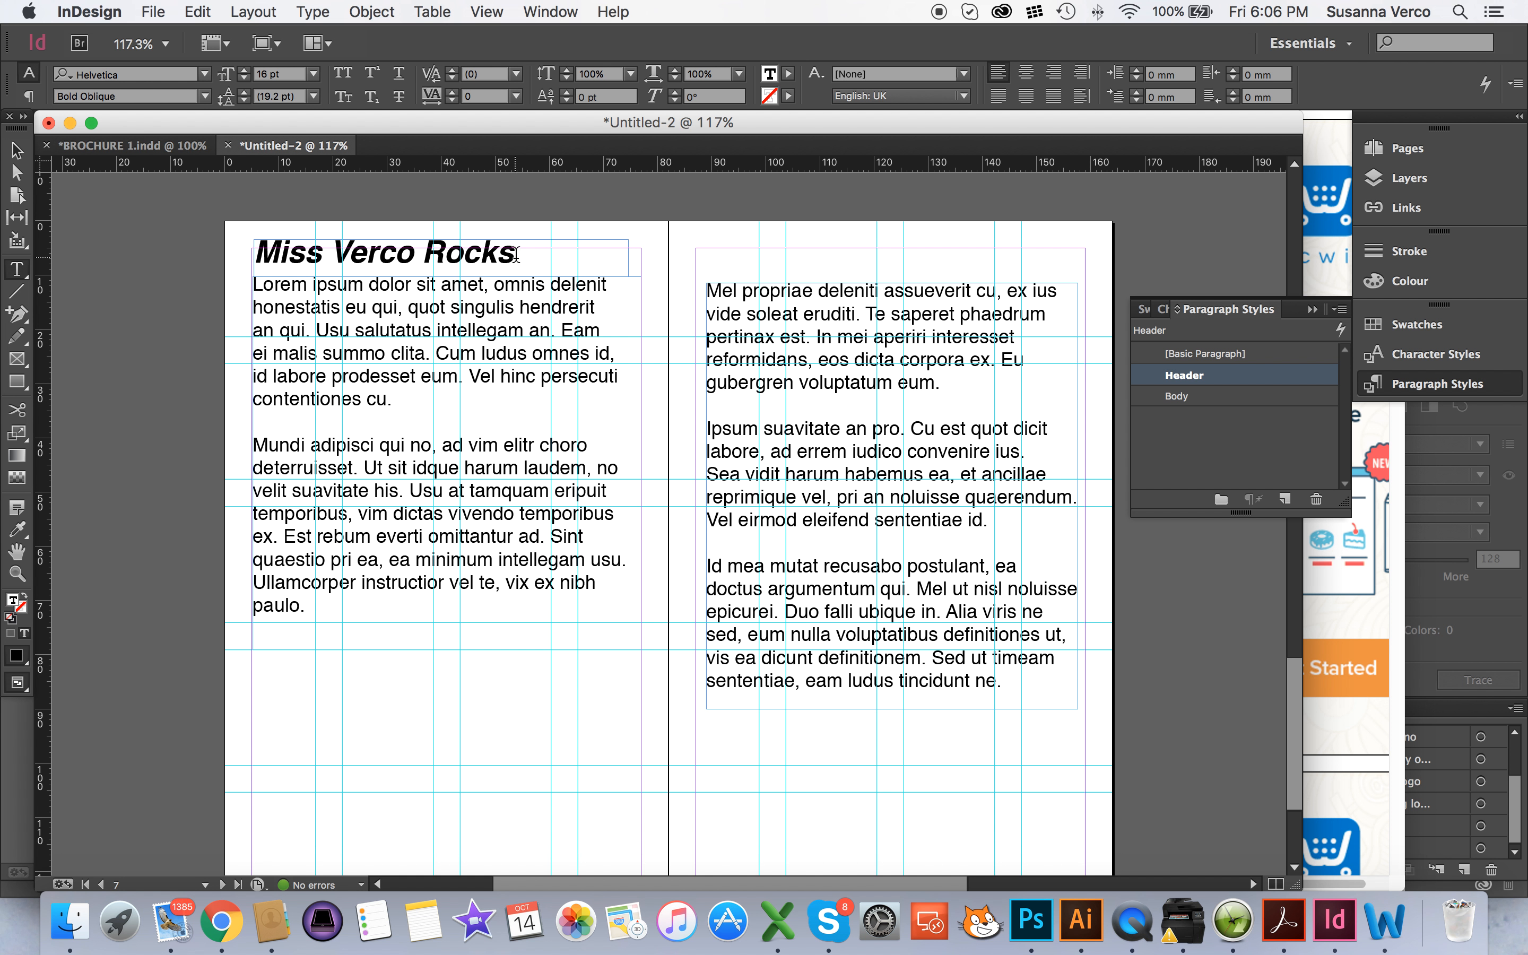
left_click_drag(515, 256, 164, 249)
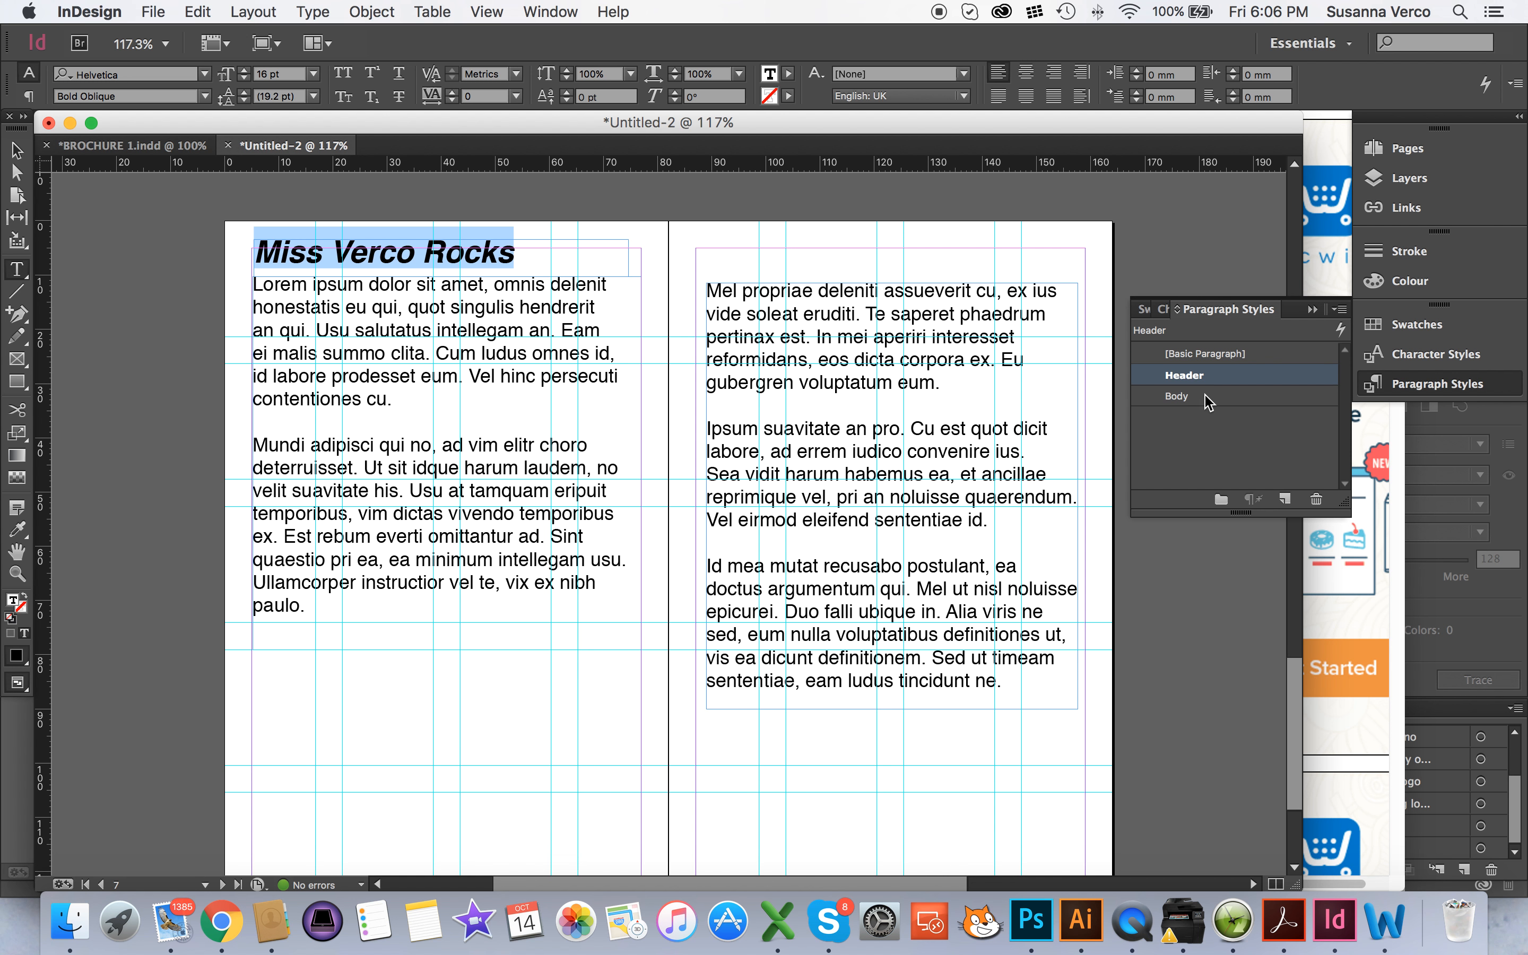
left_click(1176, 396)
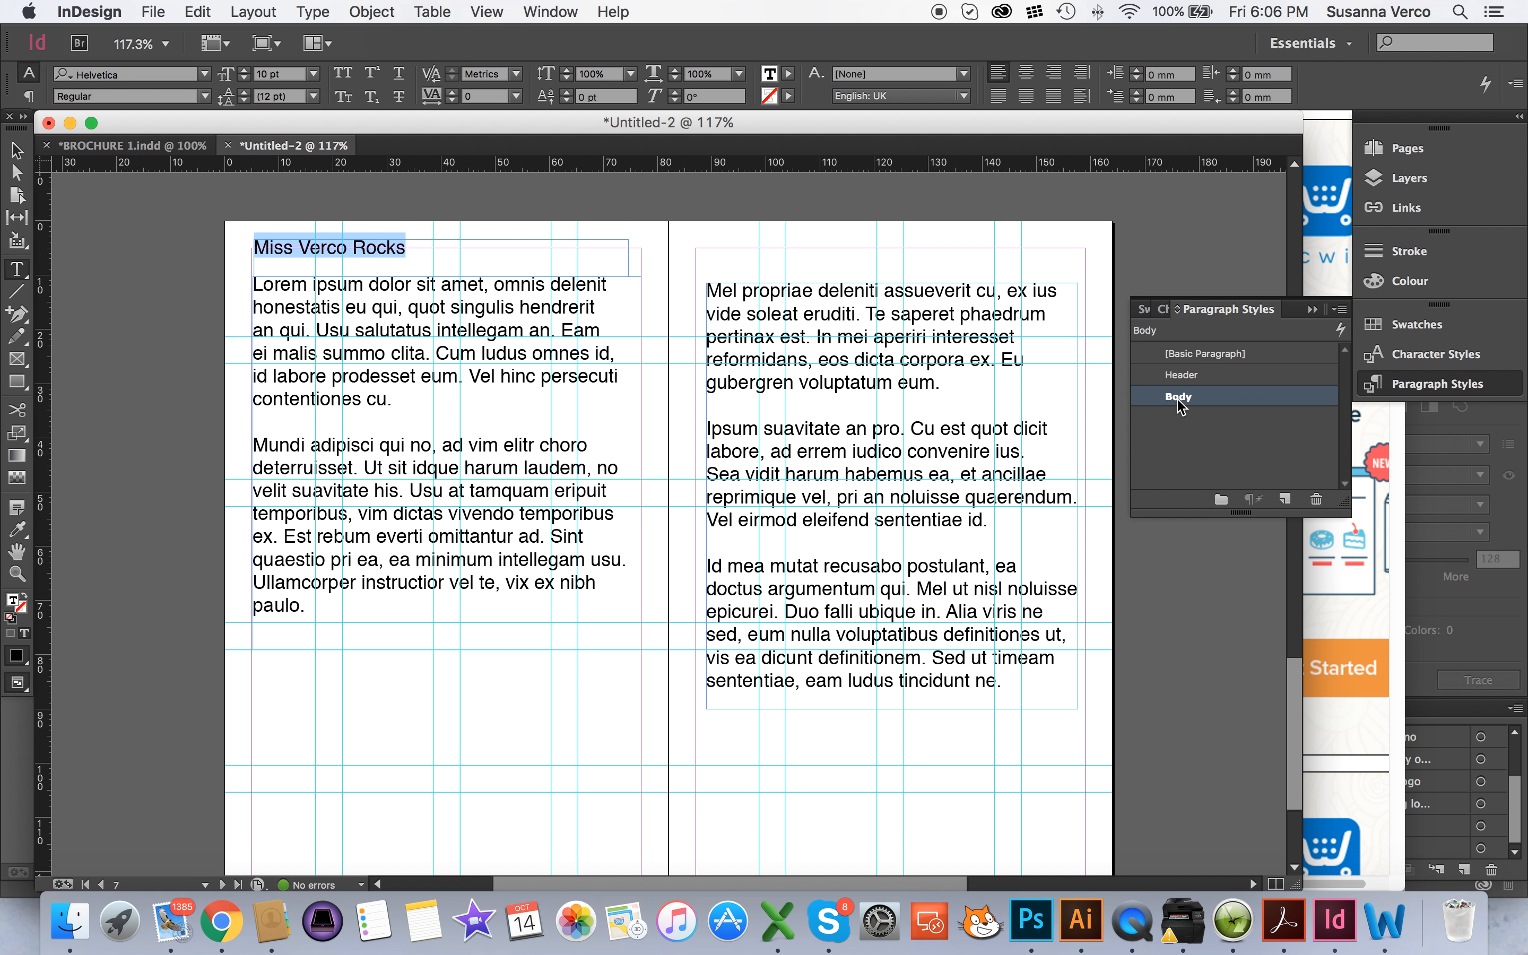
left_click(1185, 376)
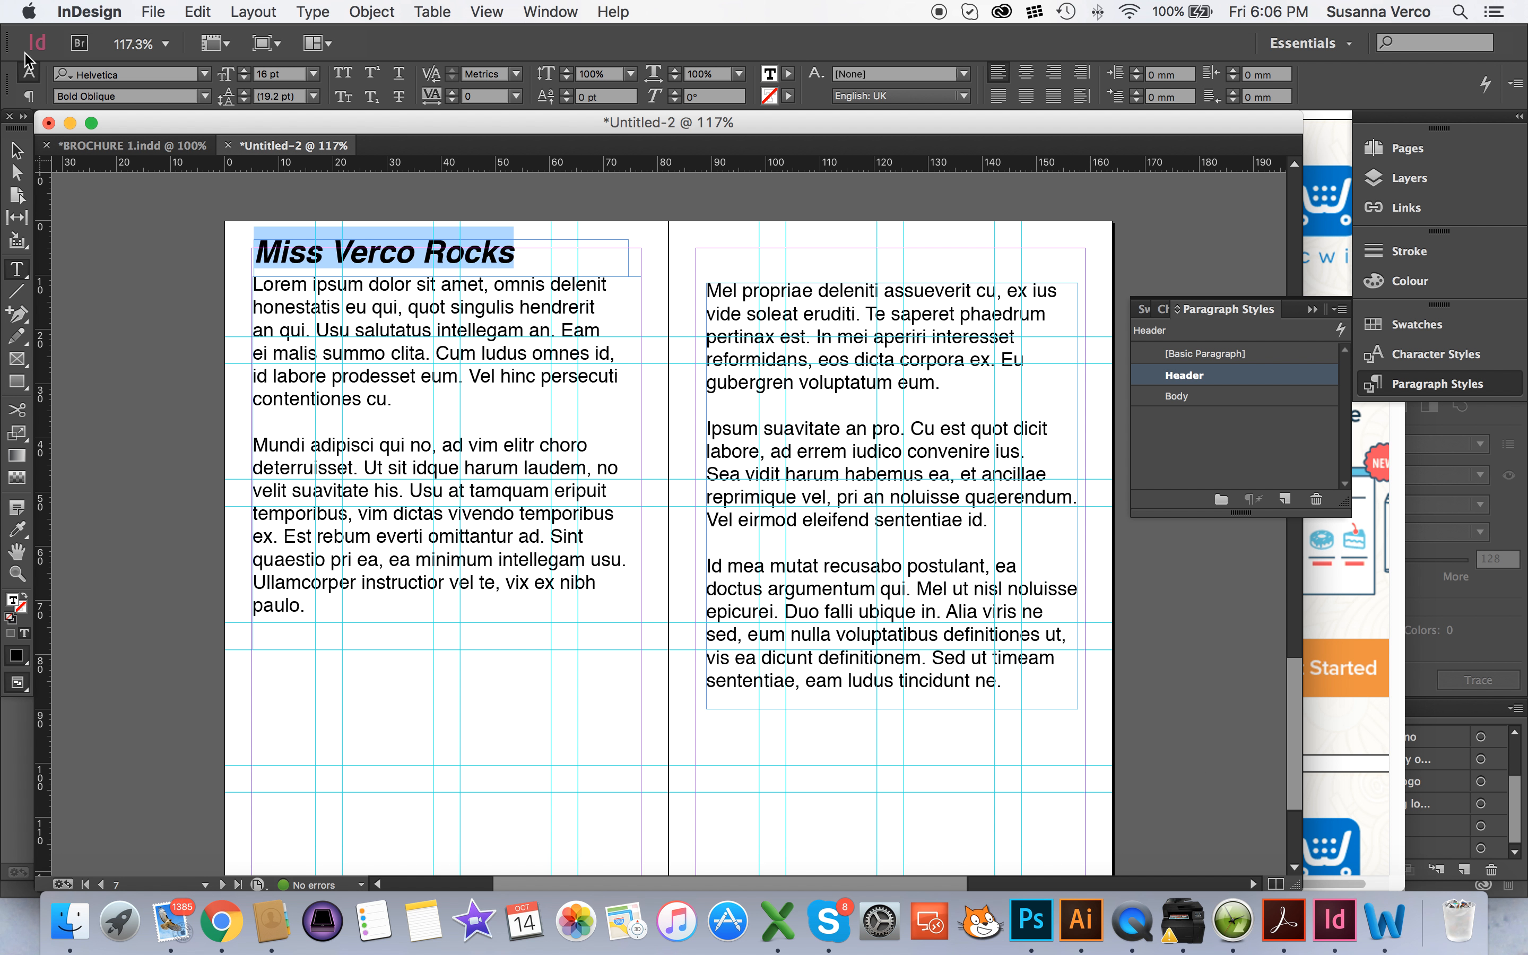
Move the left body frame slightly down and snap the heading frame to the left page's upper-left margin corner
left_click(17, 150)
left_click(409, 383)
double_click(397, 259)
key("Escape")
left_click_drag(320, 259, 320, 269)
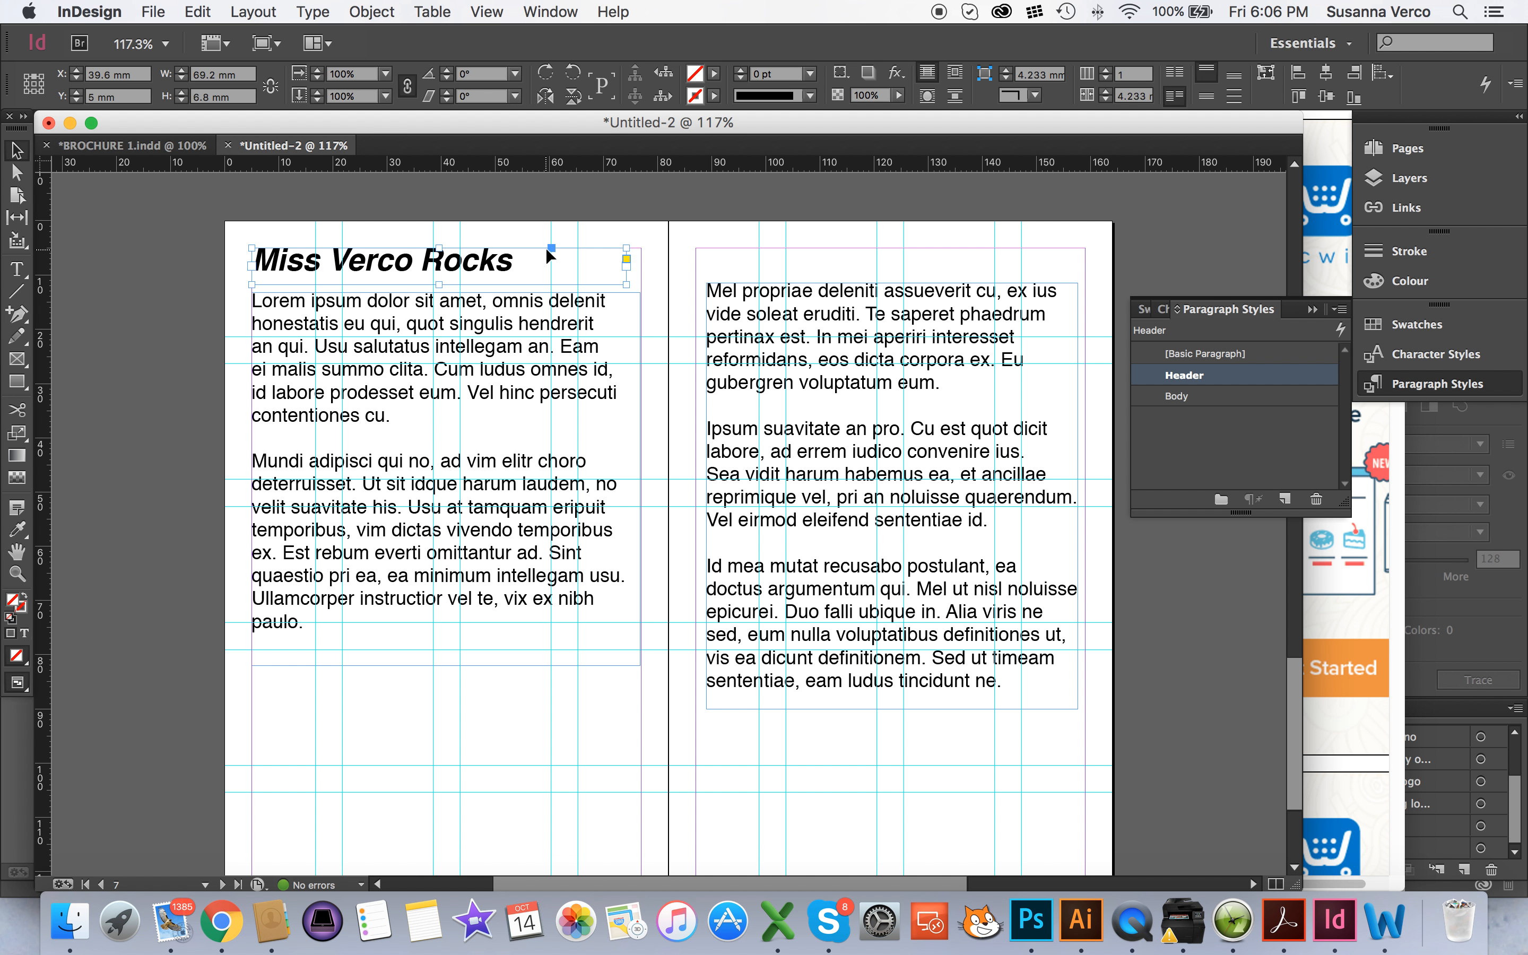
left_click(140, 281)
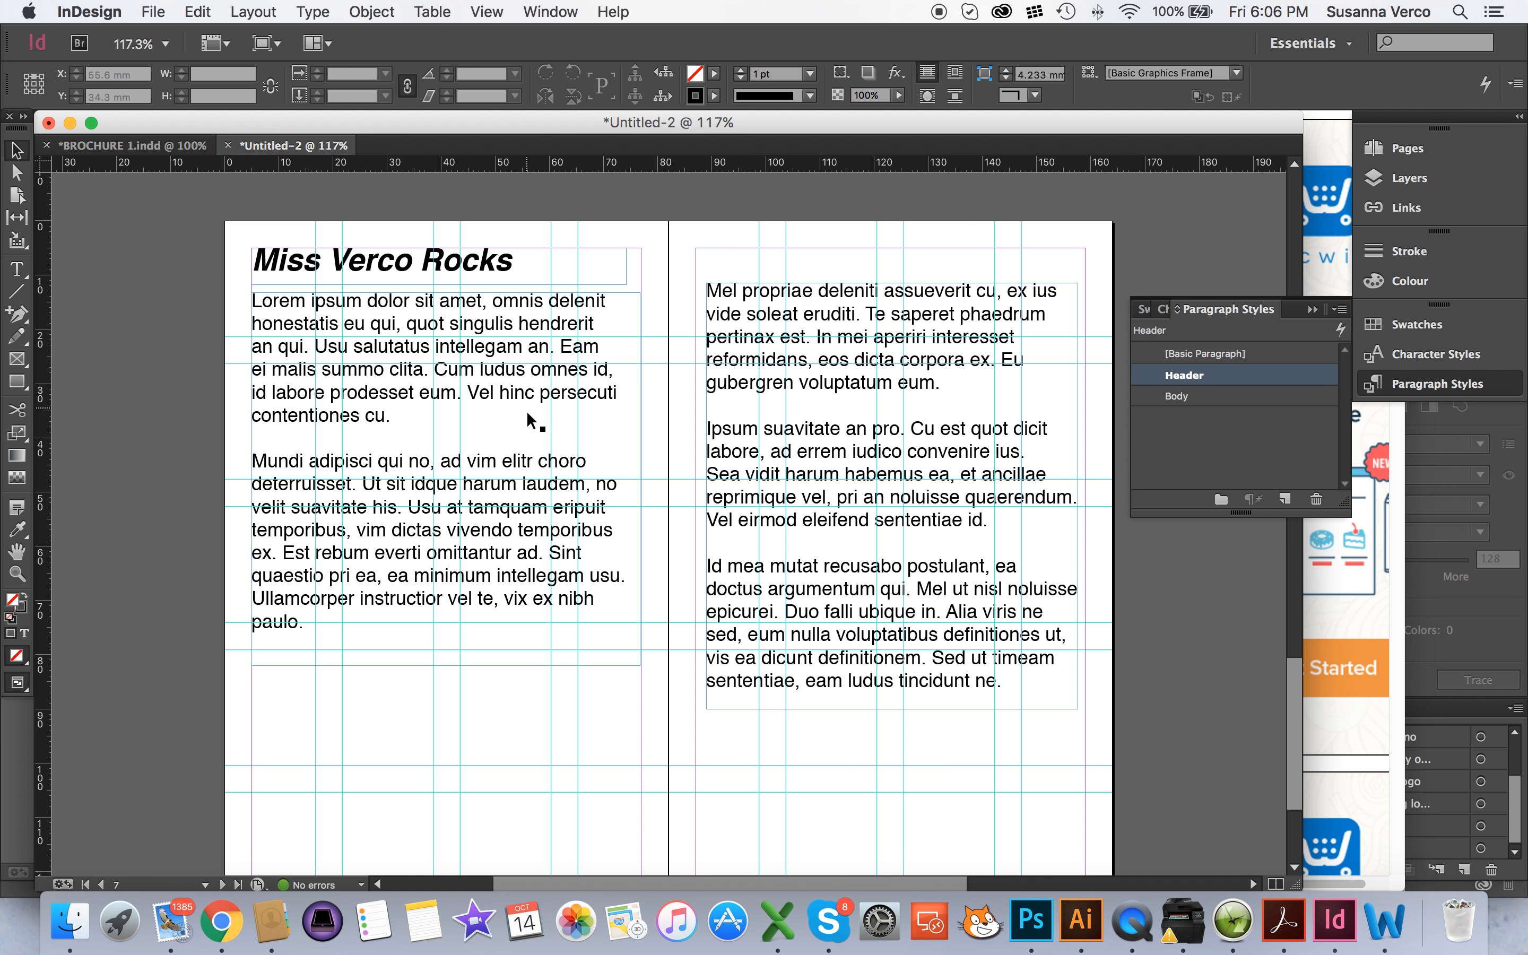
Move both body text frames down to the horizontal guide at about 21.4 mm, aligning the right page's frame with its inside margin
left_click(411, 361)
left_click_drag(410, 360, 409, 400)
left_click_drag(849, 332, 834, 373)
left_click(758, 224)
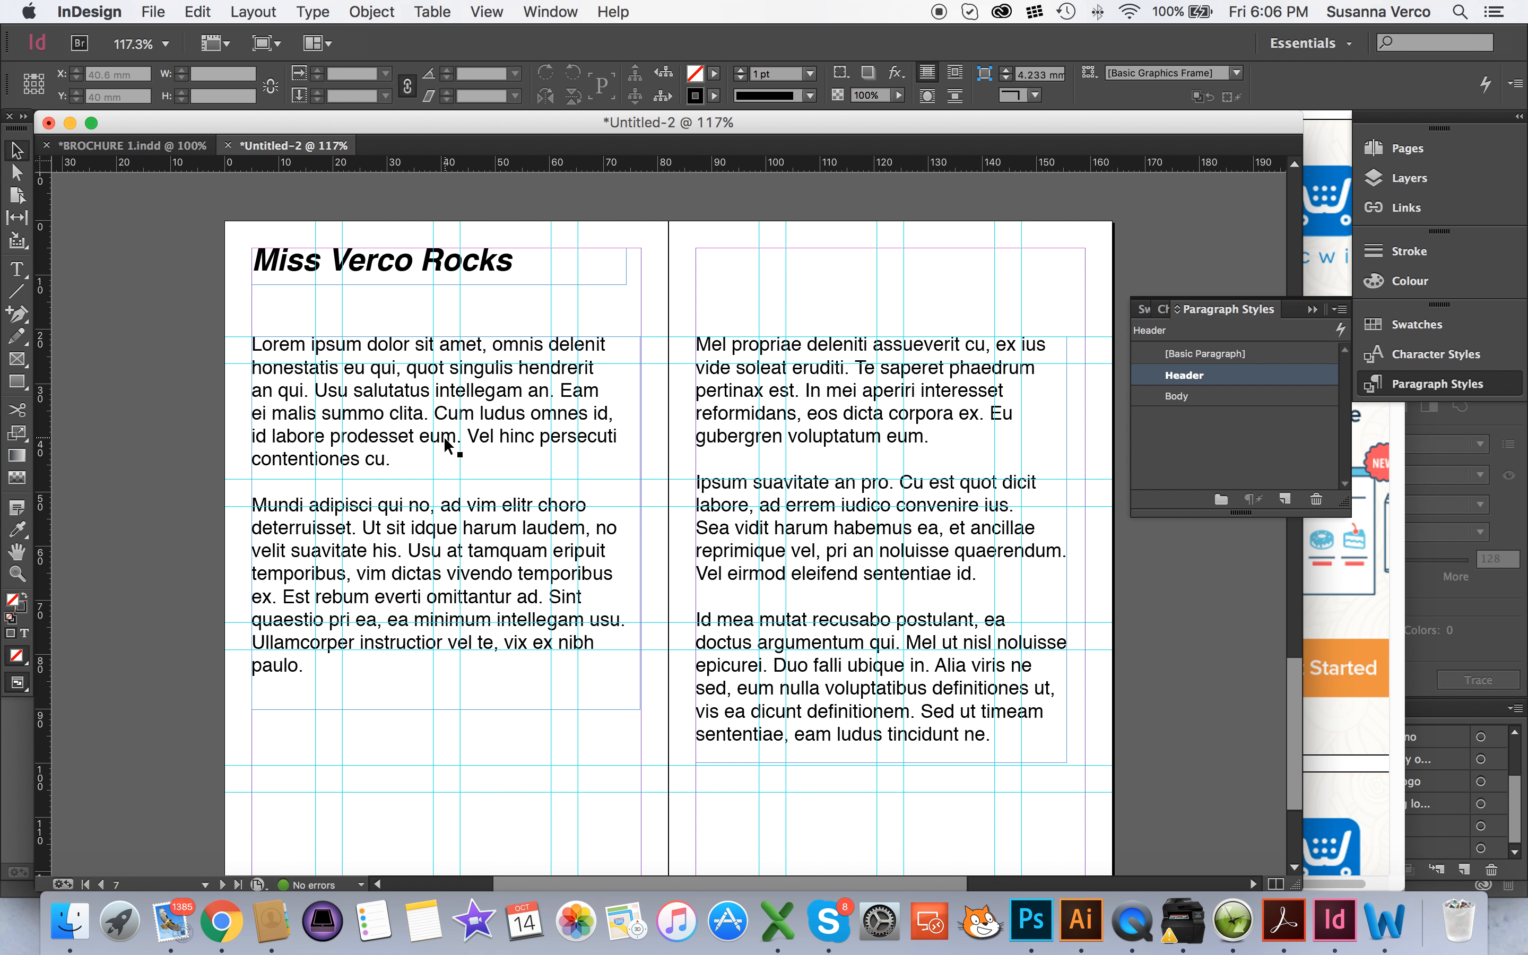
Preview the spread without guides and frame edges, and return to the normal view
key("w")
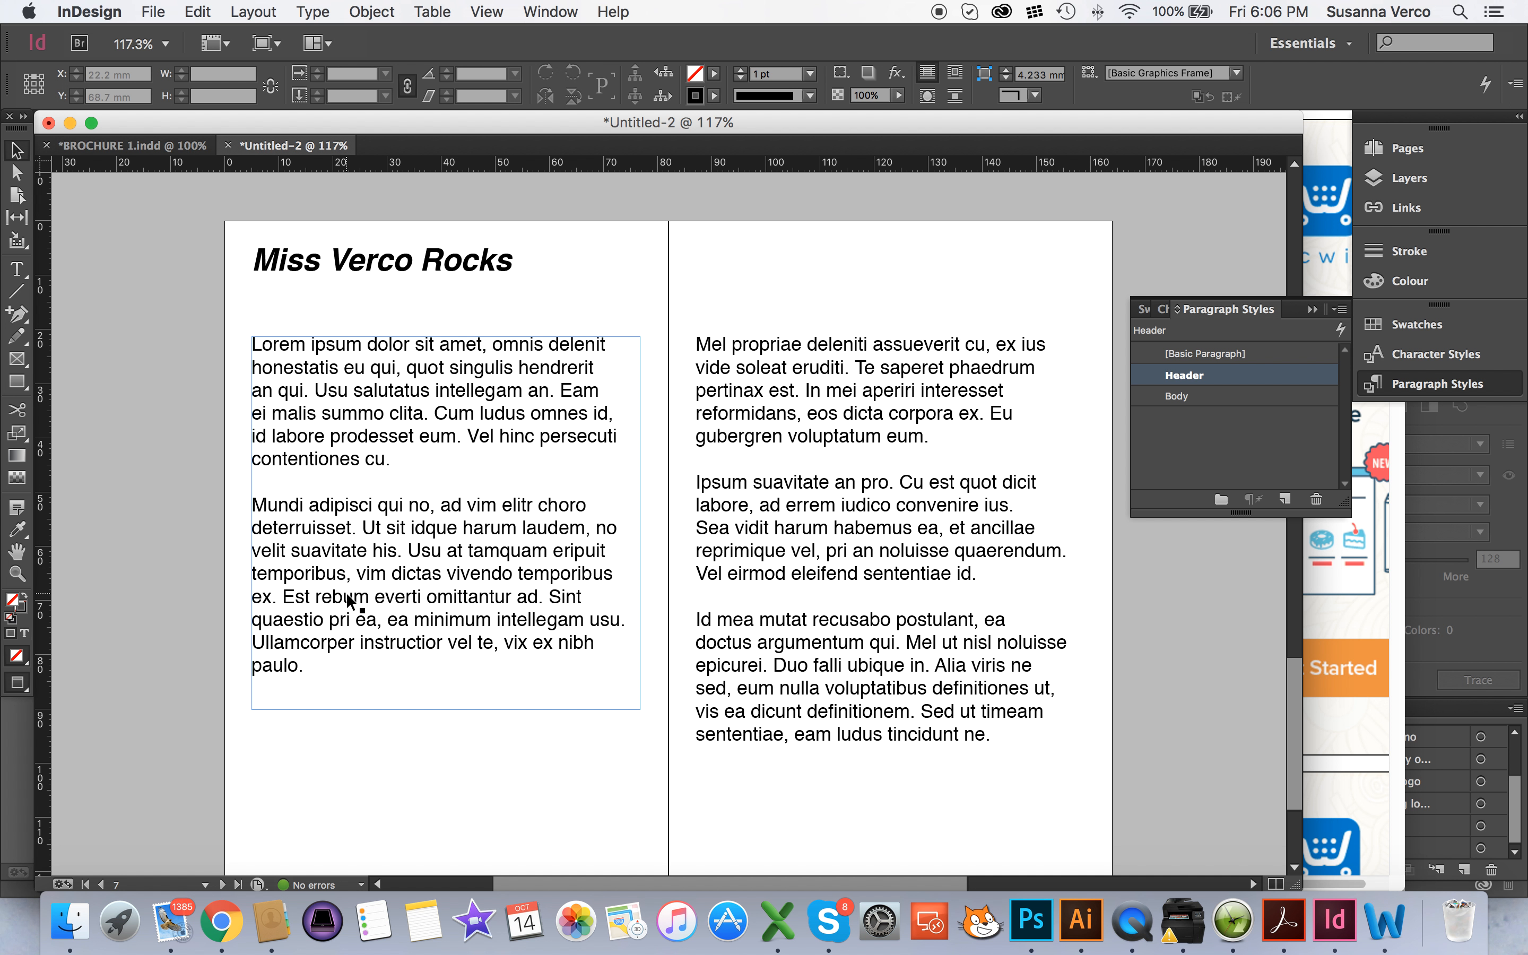
key("w")
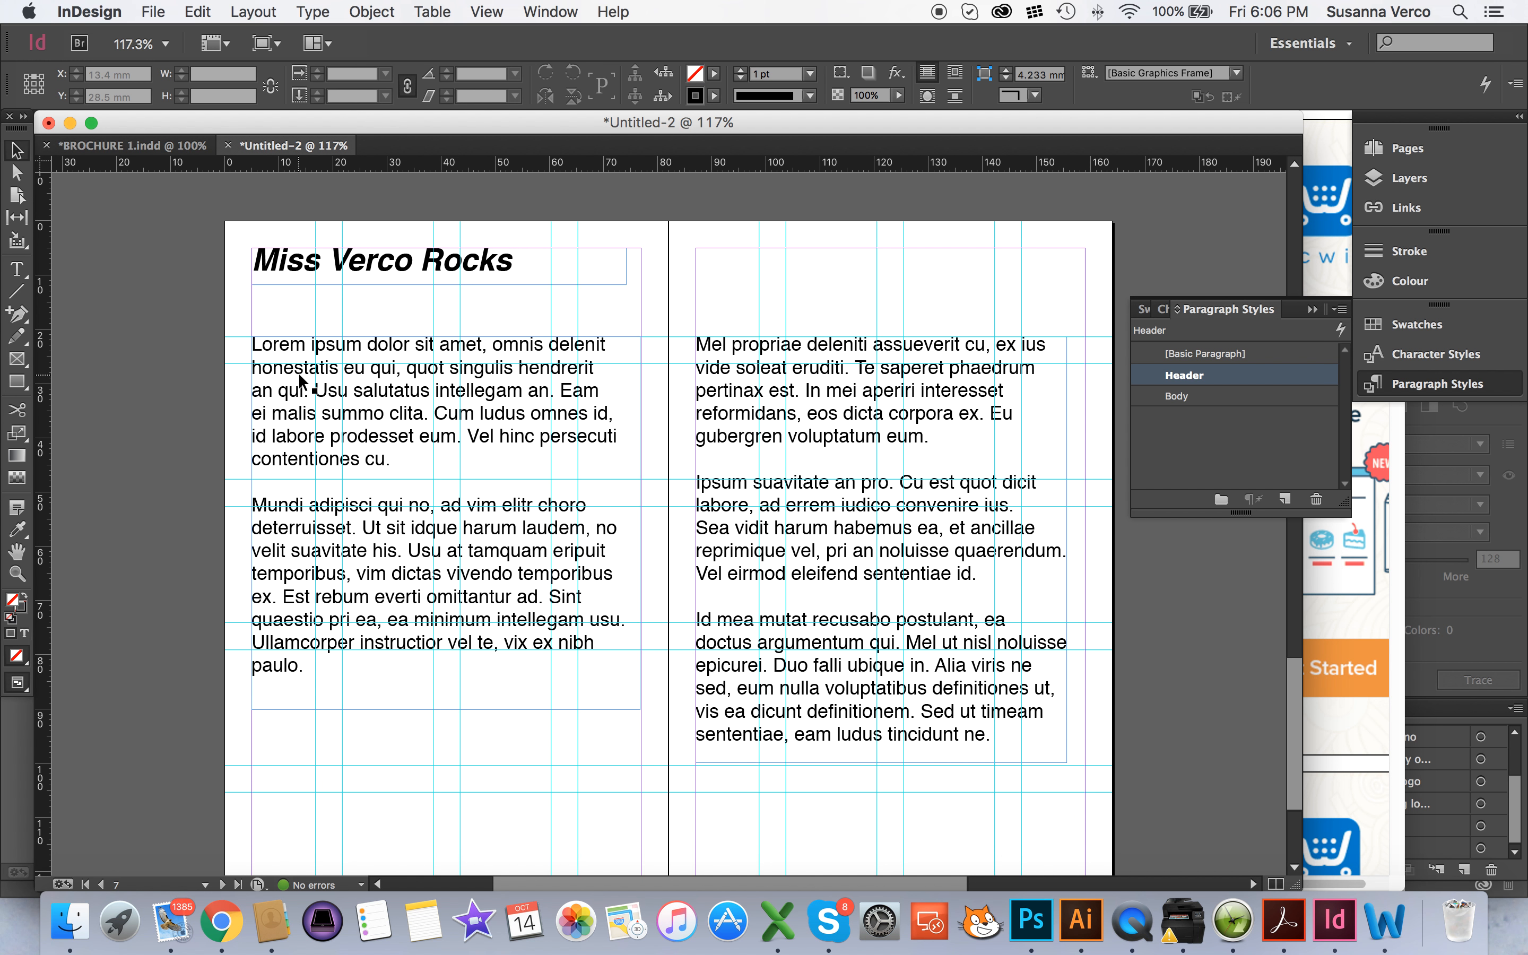
Insert a "w" at the end of the left page's first paragraph and delete it
double_click(416, 458)
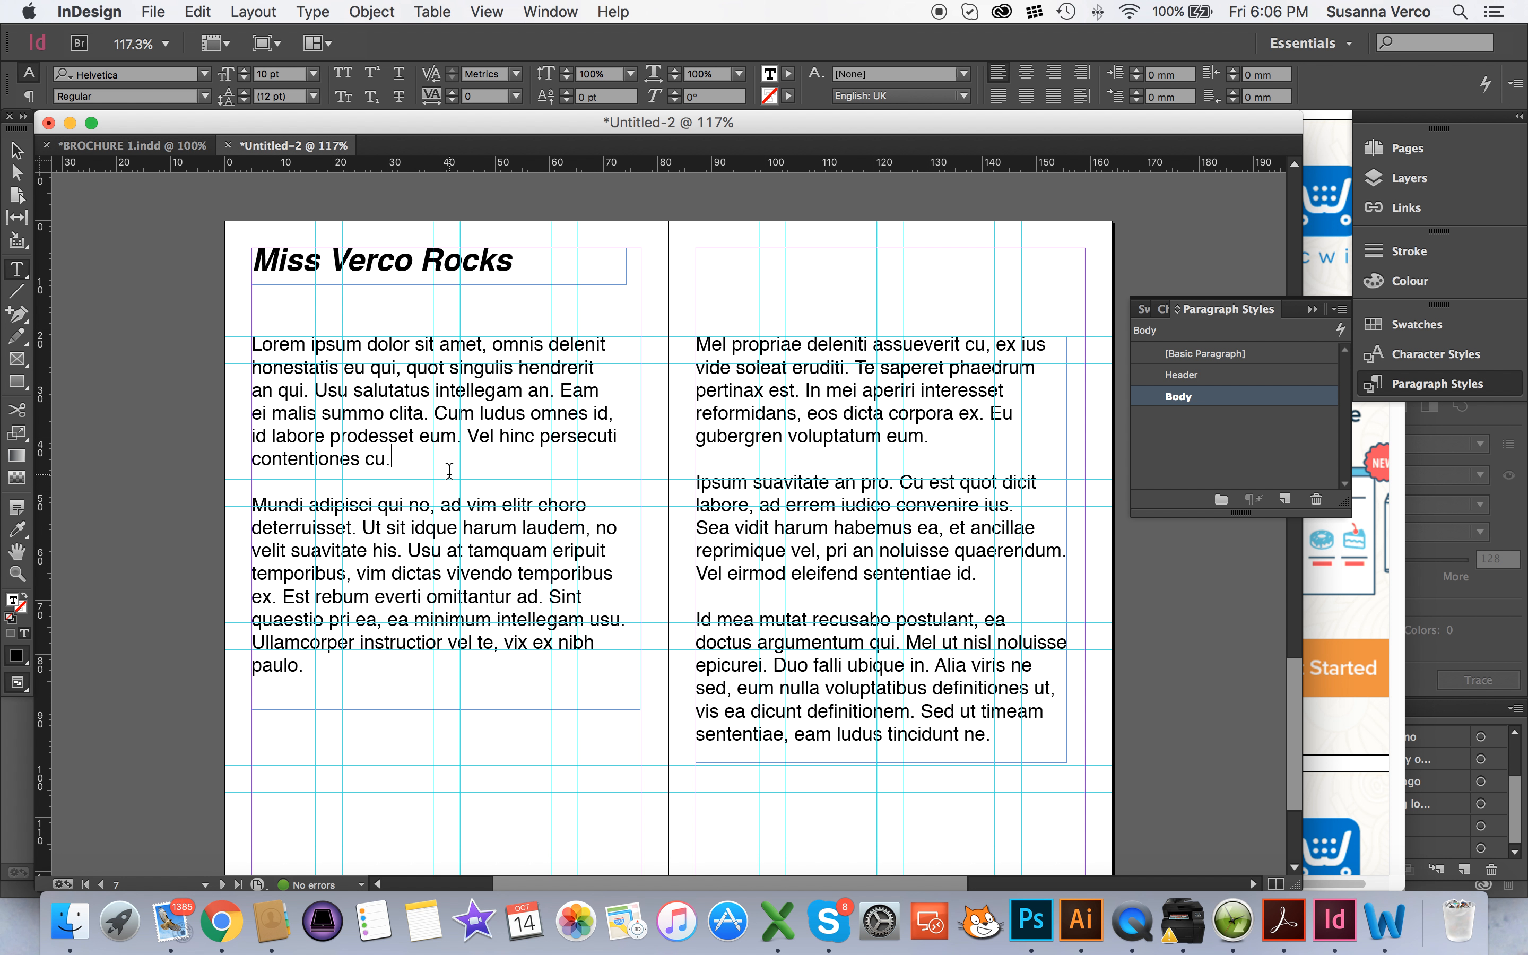
type("w")
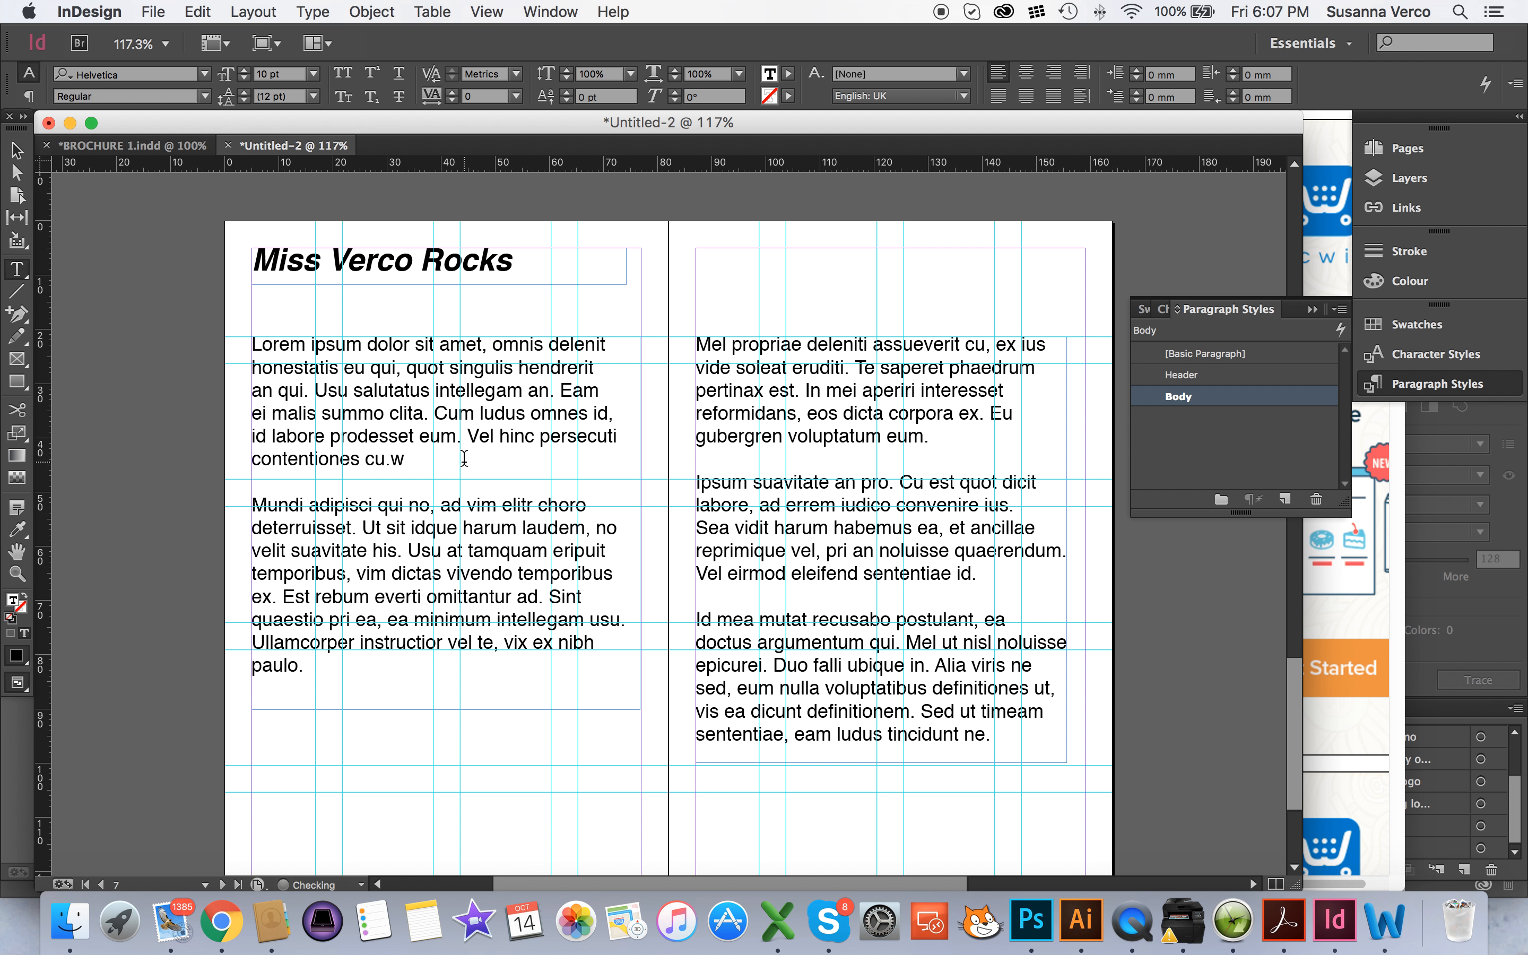
key("BackSpace")
left_click(16, 150)
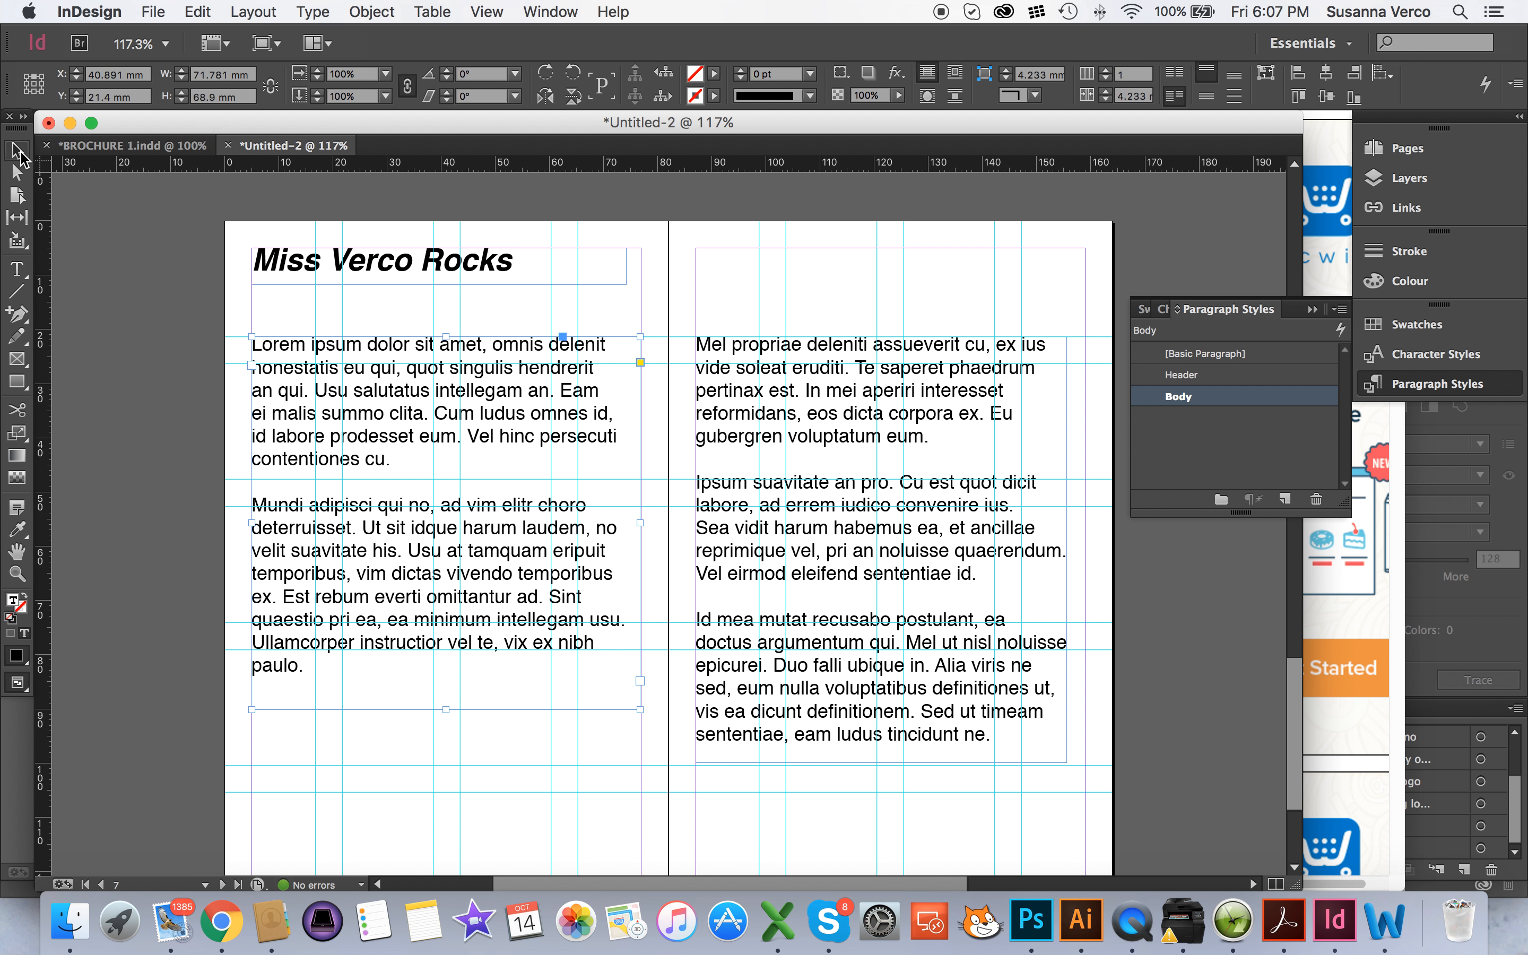
Deselect the text frame and toggle the spread repeatedly between preview and normal view
left_click(167, 265)
key("w")
key("w")
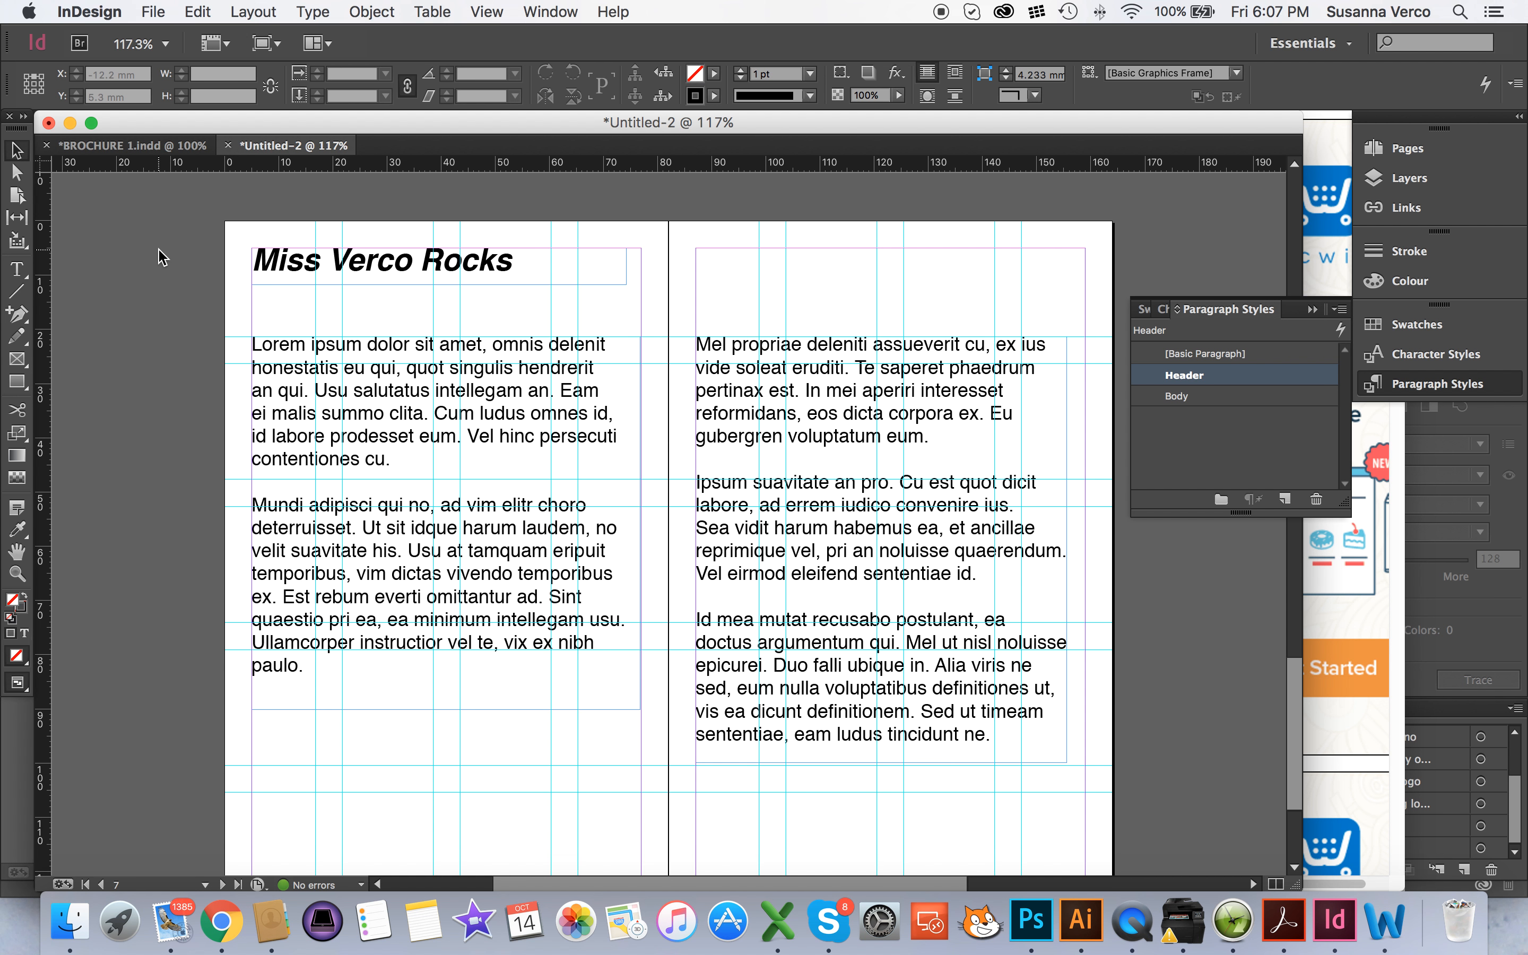
key("w")
key("w")
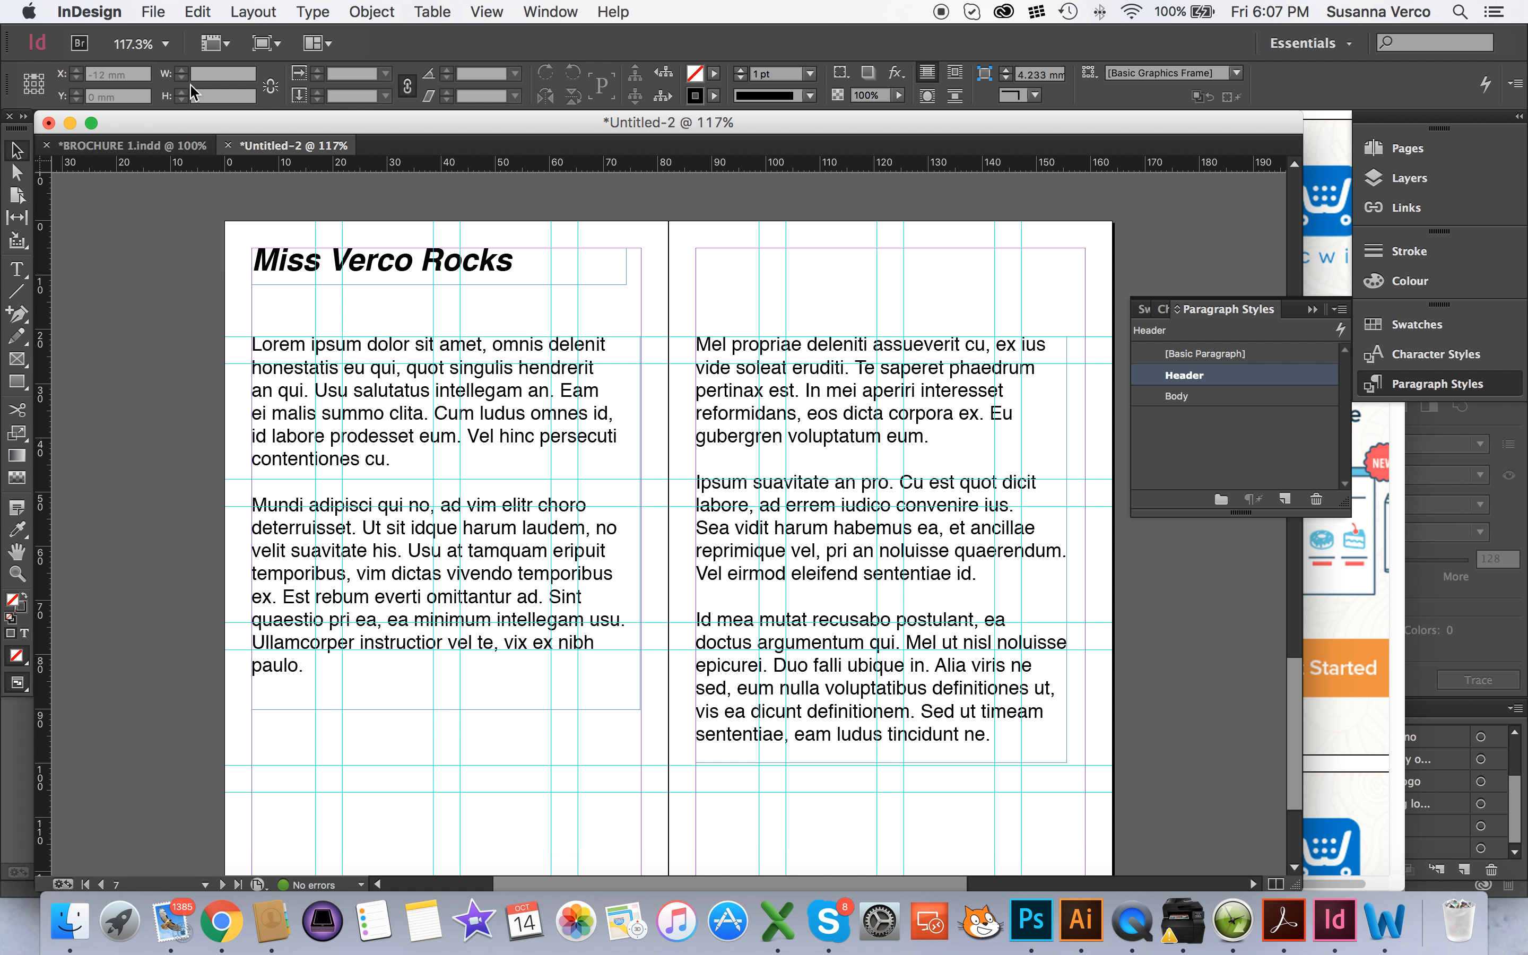